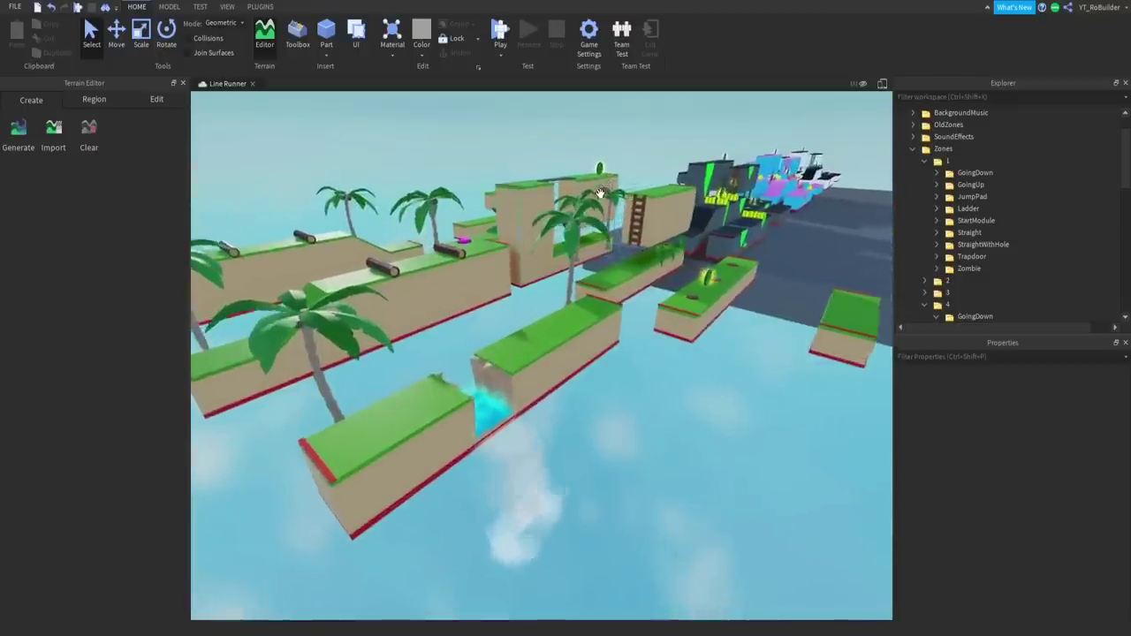
Step: Raise the Waterfall model at the gap in zone 1's StraightWithHole platform to a height of about 23.5
scroll(580, 230, "down", 3)
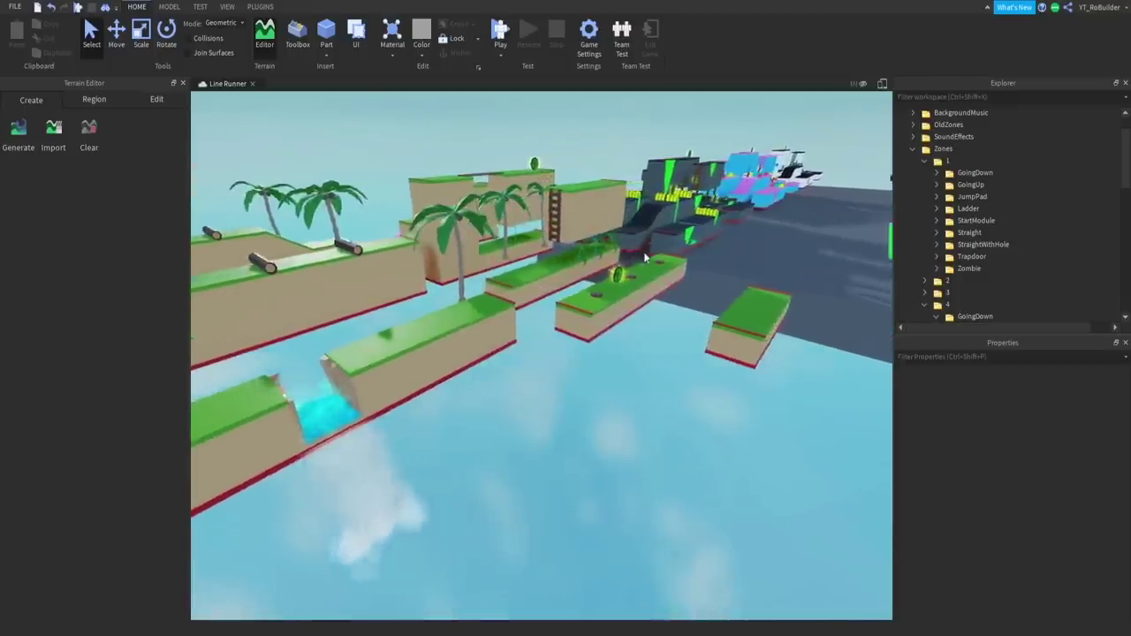
right_click_drag(581, 230, 525, 288)
scroll(545, 261, "up", 2)
scroll(525, 287, "up", 2)
scroll(525, 288, "down", 2)
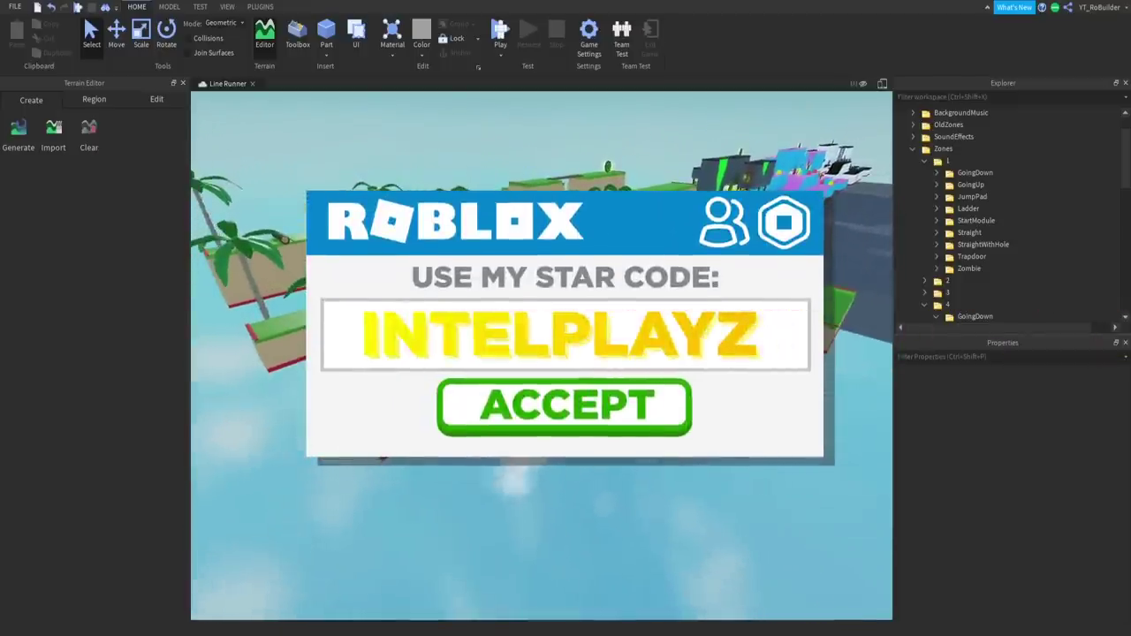
scroll(524, 288, "up", 3)
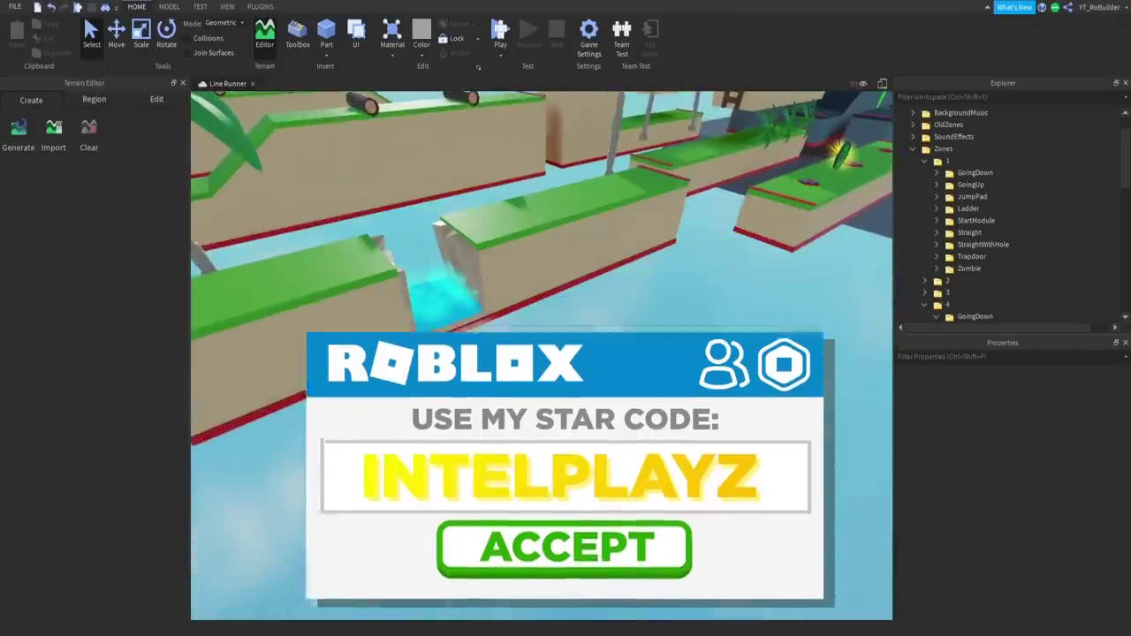
left_click(475, 332)
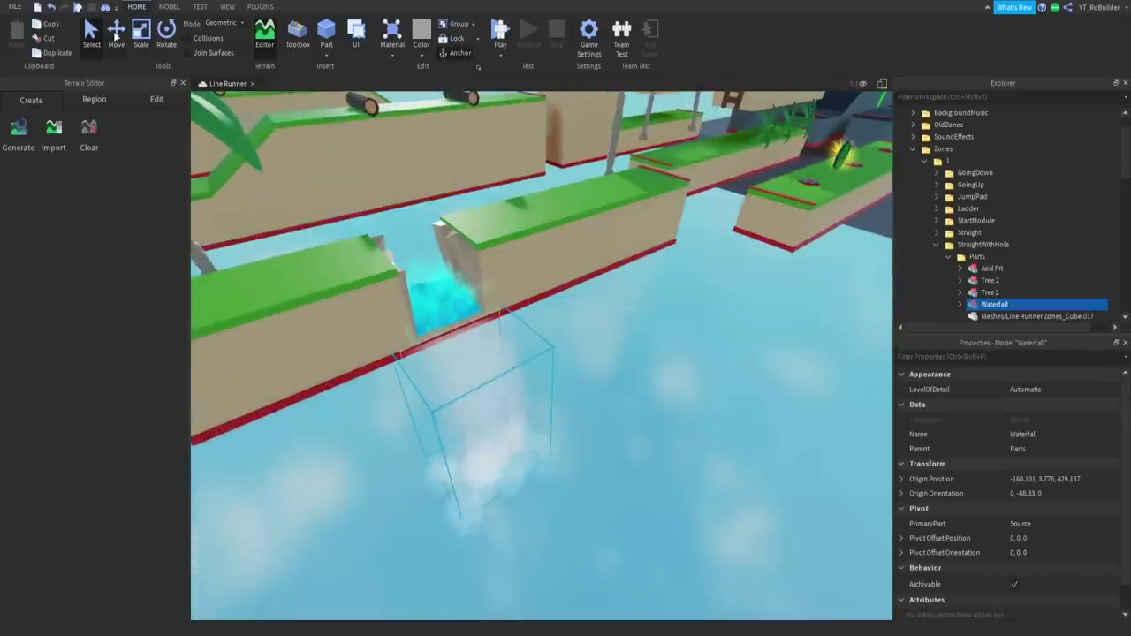
left_click_drag(436, 295, 460, 217)
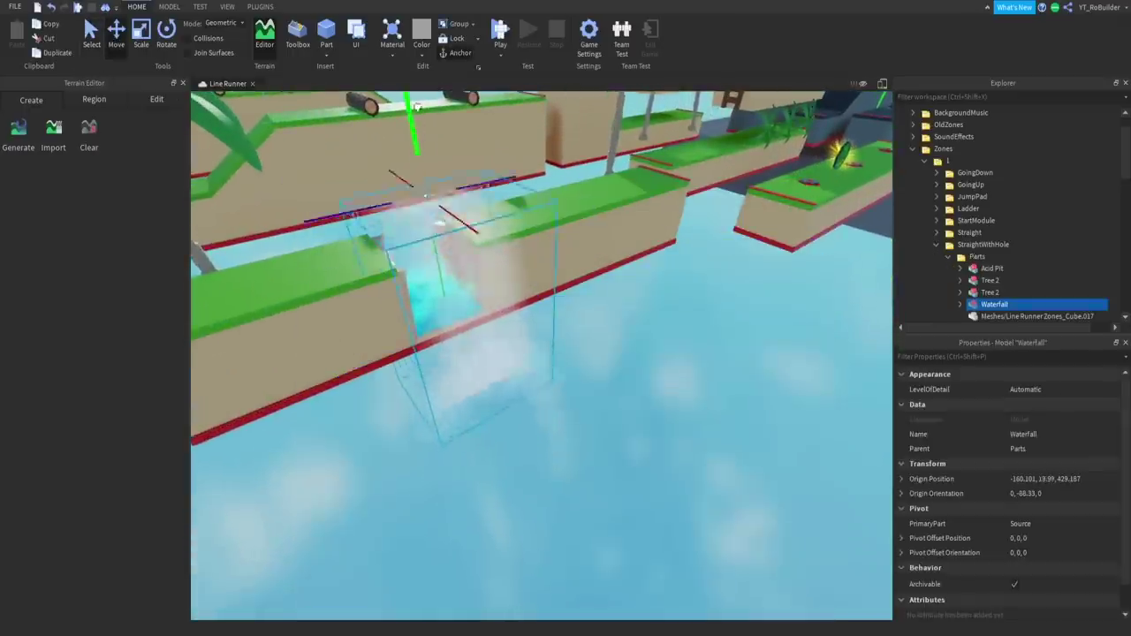
Step: Shift the waterfall across the gap to about X -181.8, on the platform's far side, and raise it to about Y 28.3
right_click_drag(463, 215, 474, 227)
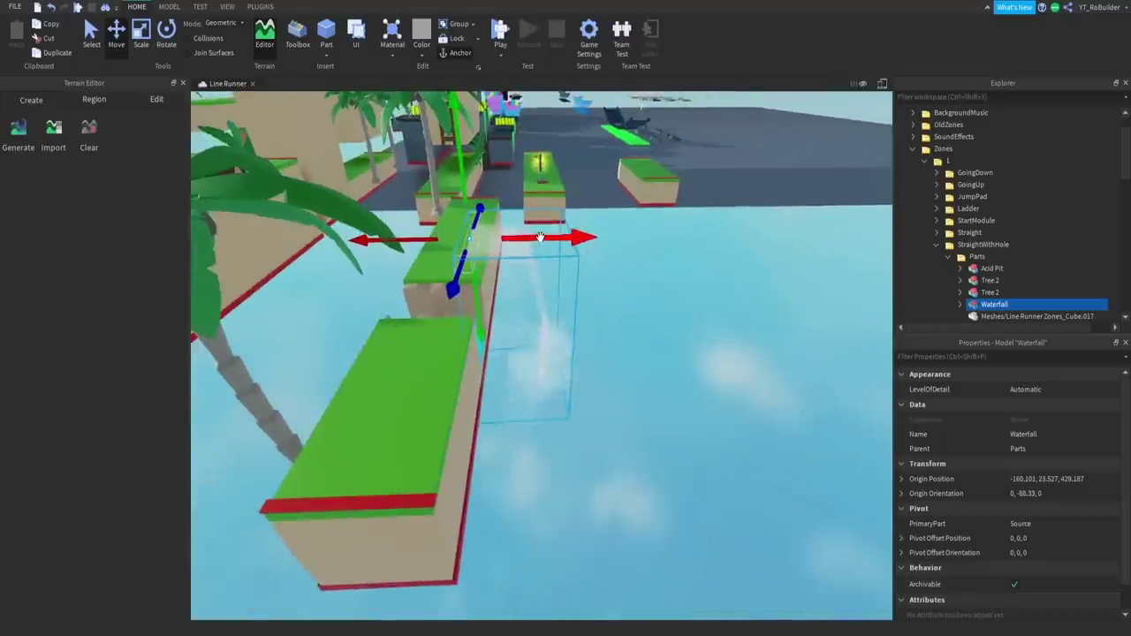
left_click_drag(540, 237, 468, 240)
right_click_drag(448, 239, 507, 258)
left_click_drag(493, 216, 498, 155)
Step: Nudge the waterfall along the platform to about Z 430.3 and lower it to about Y 28.0
scroll(540, 285, "up", 3)
right_click_drag(540, 286, 541, 287)
scroll(565, 261, "up", 2)
right_click_drag(595, 159, 601, 146)
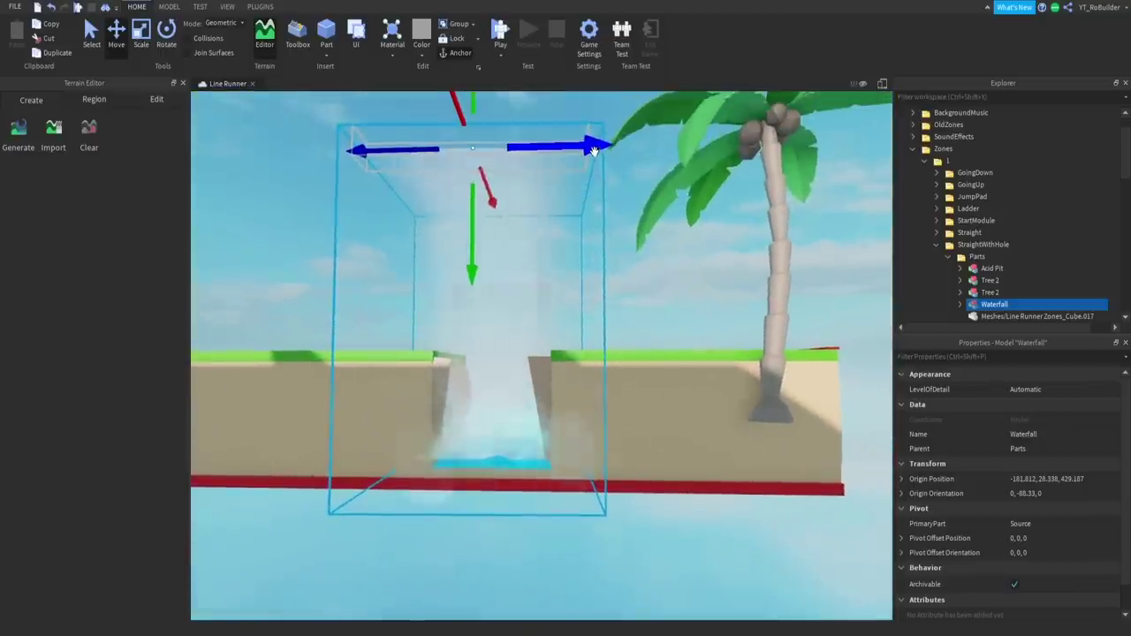
left_click_drag(605, 145, 608, 148)
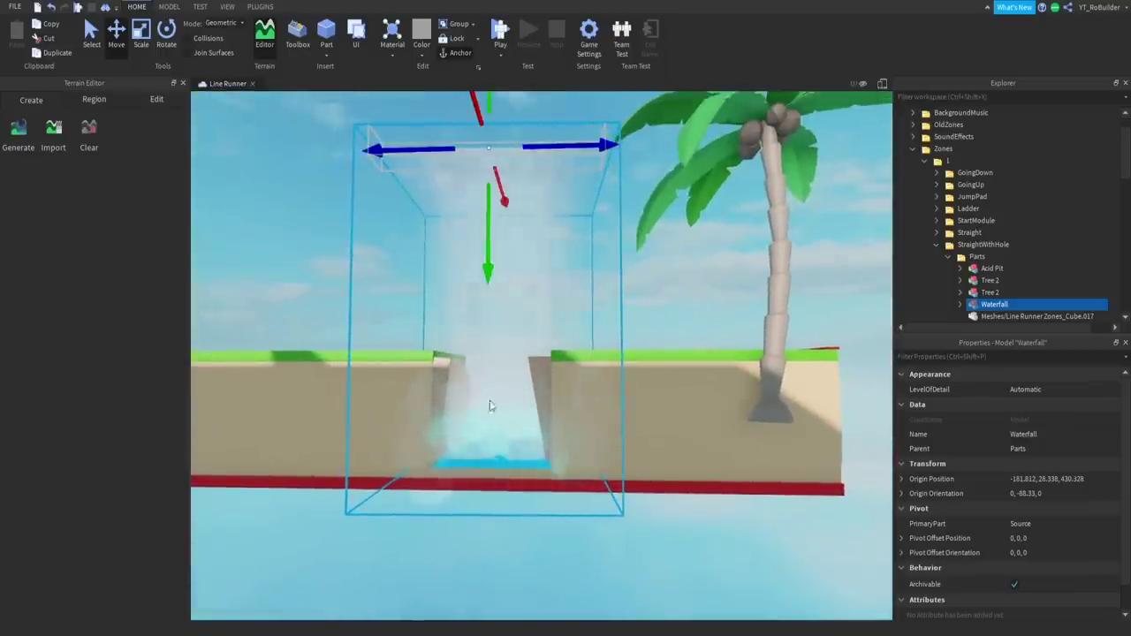
left_click_drag(494, 245, 497, 263)
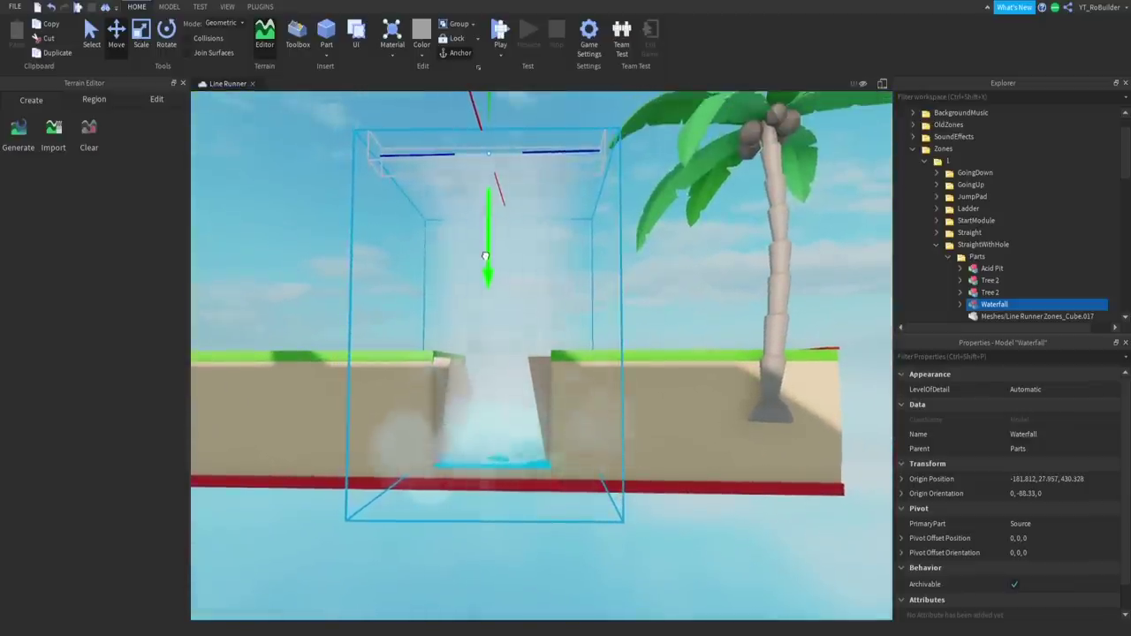
Step: Fine-tune the waterfall's alignment with the gap by moving it to about Z 429.6, and deselect it
scroll(551, 281, "up", 3)
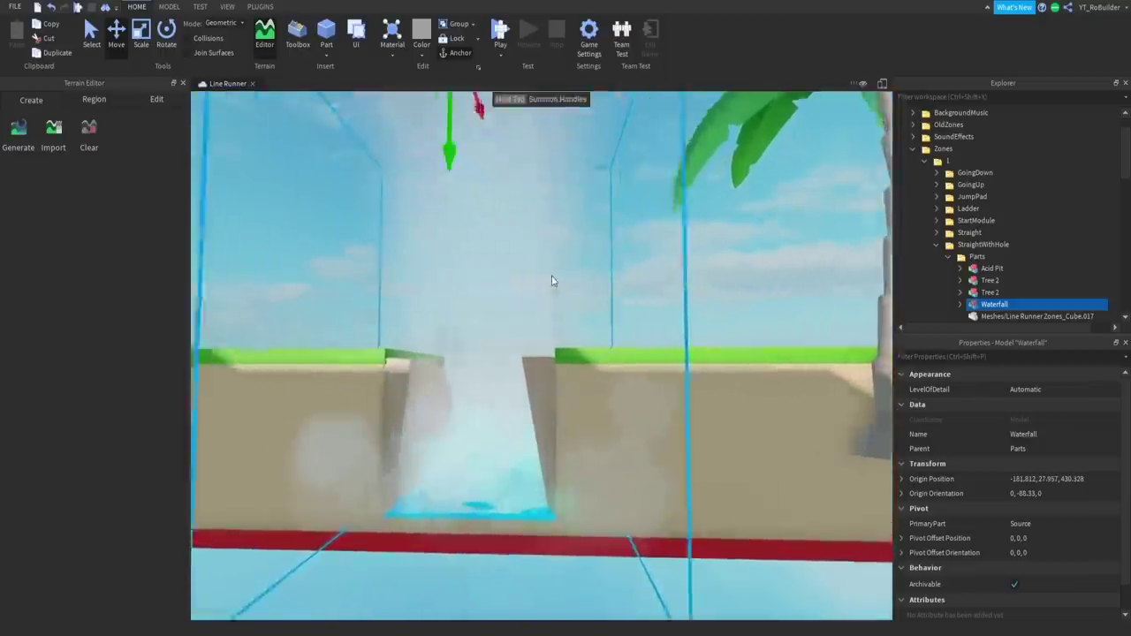
right_click_drag(551, 281, 478, 268)
left_click(552, 281)
left_click(476, 268)
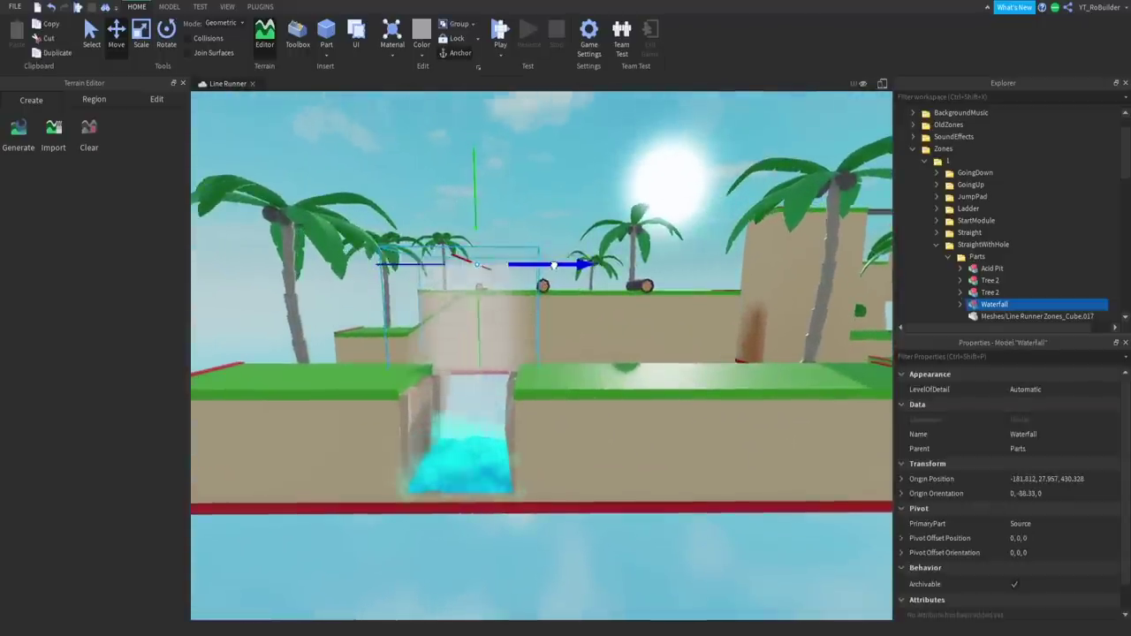
key("a")
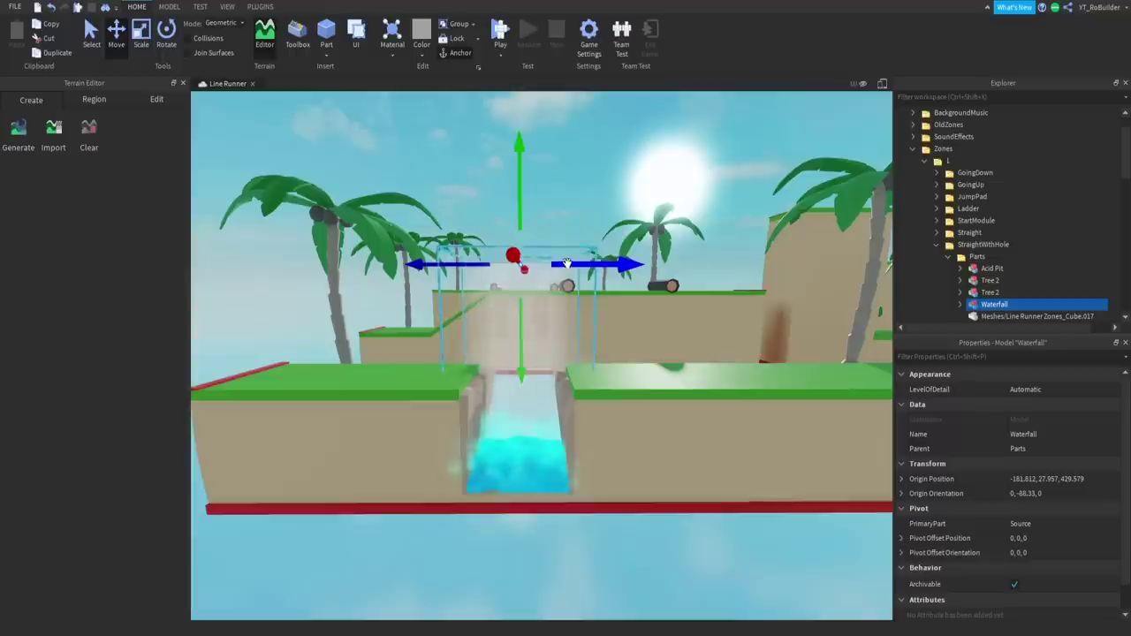
left_click(579, 209)
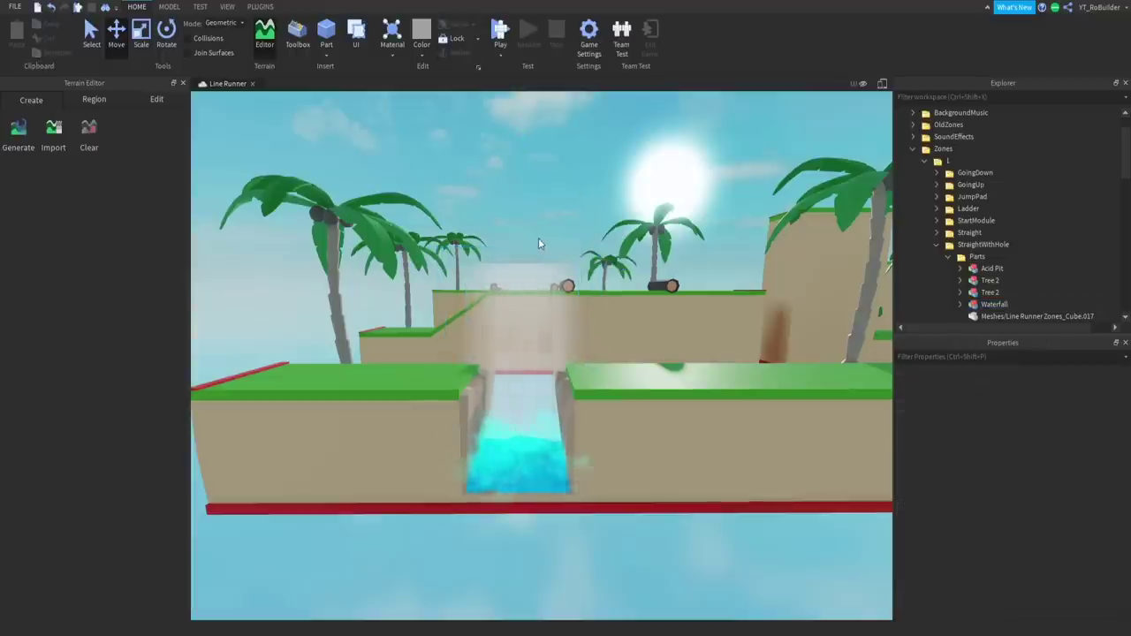
Step: Examine the zone 1 platforms, the new waterfall position and the neighbouring zones from several angles
right_click_drag(521, 267, 467, 333)
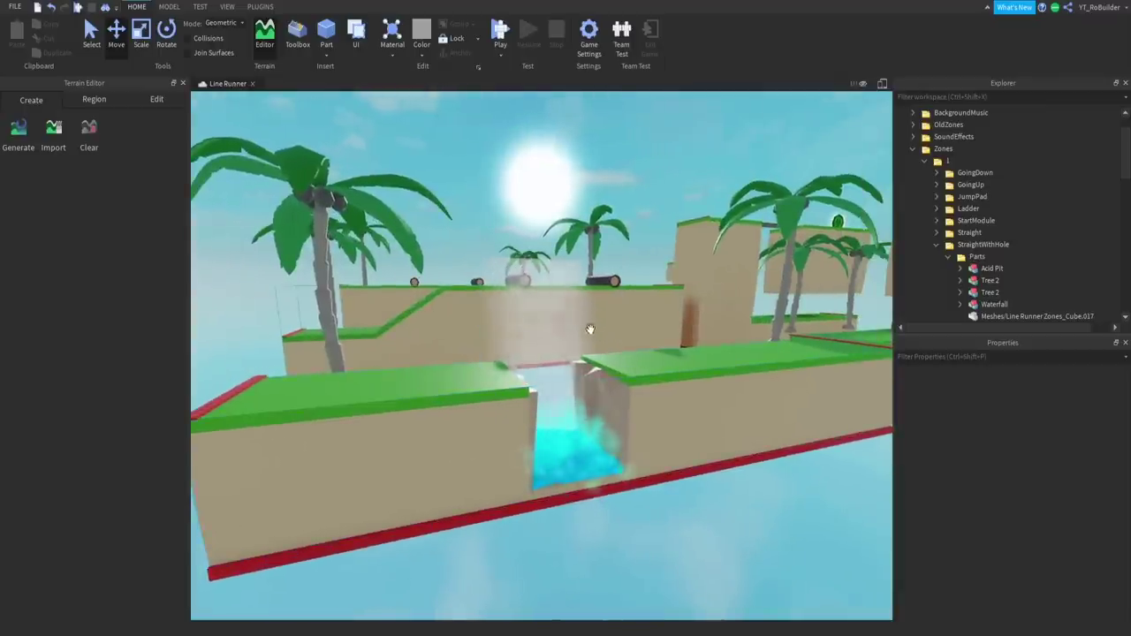
scroll(591, 328, "down", 10)
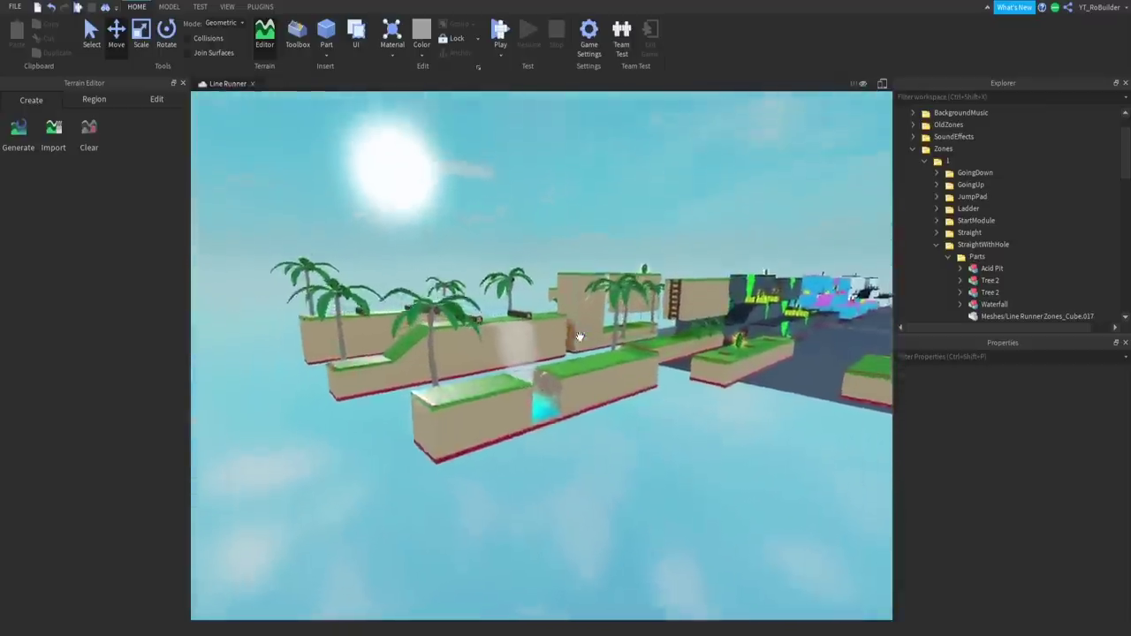
right_click_drag(578, 337, 596, 342)
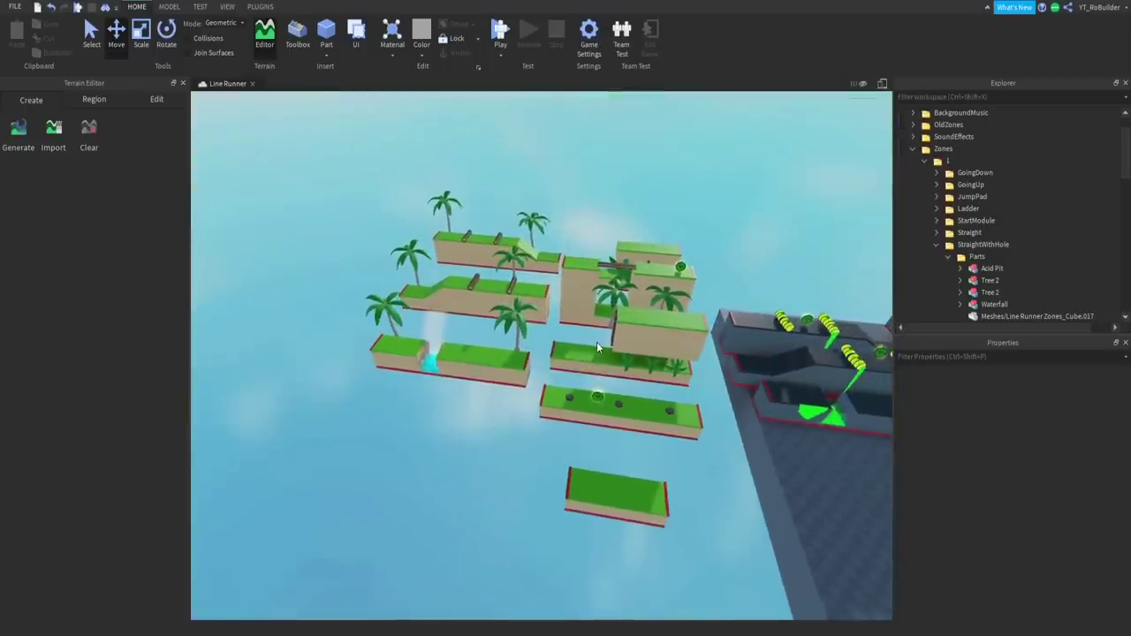
key("d")
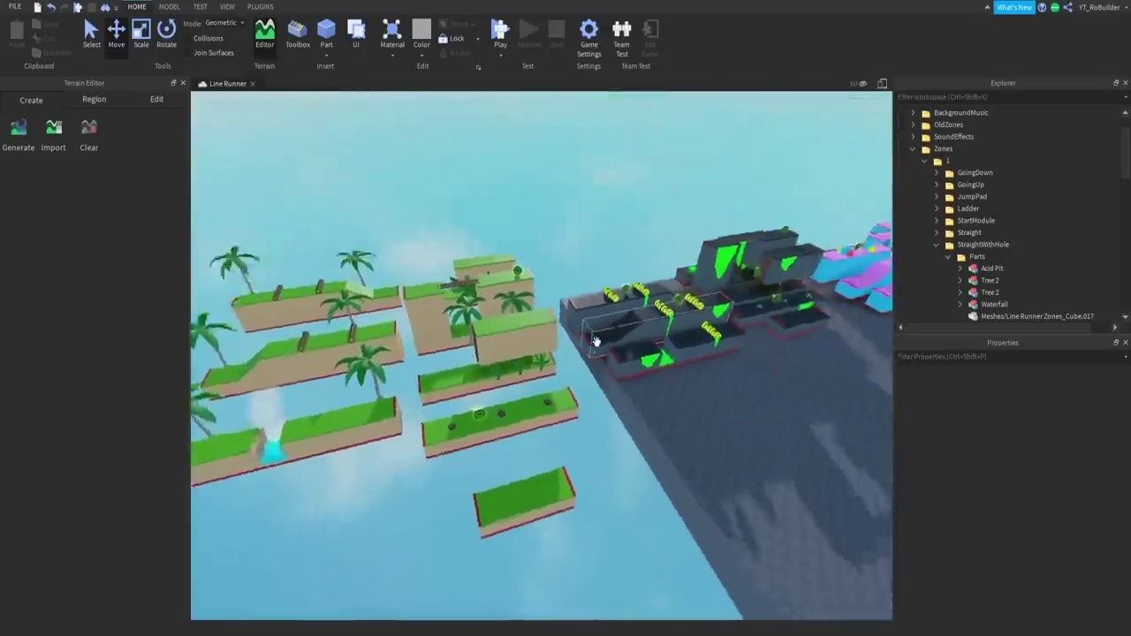
key("a")
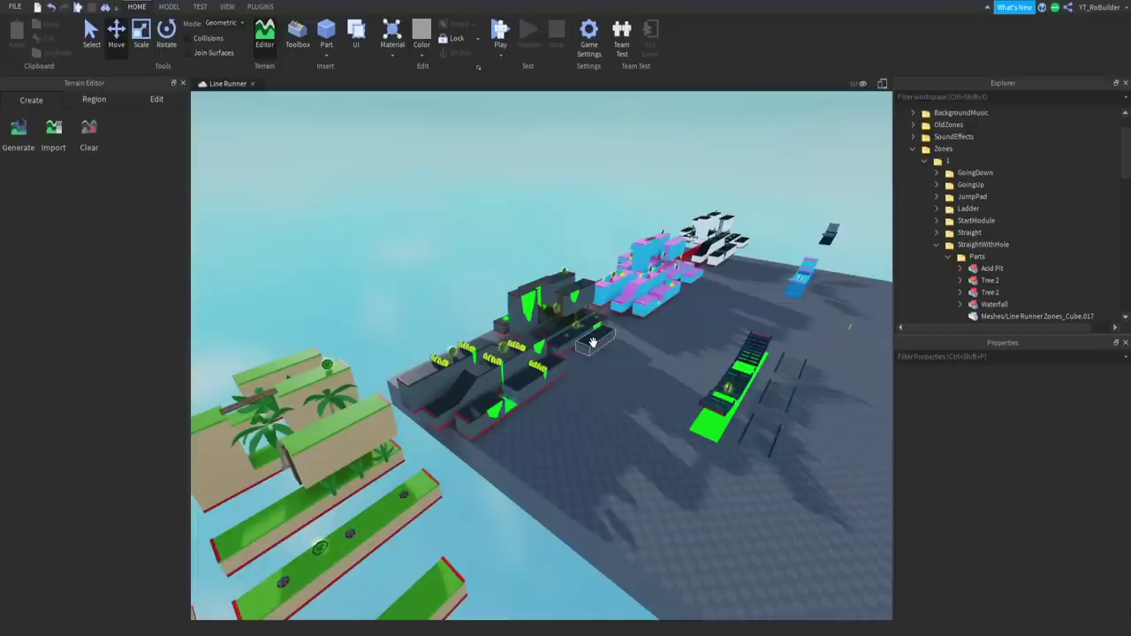
key("a")
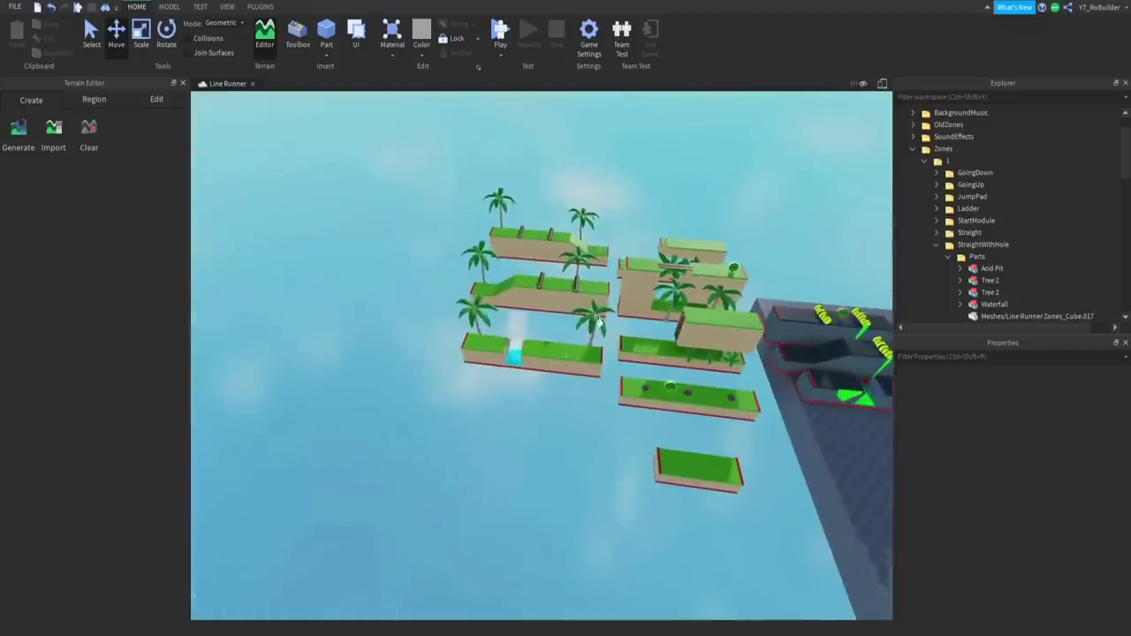
key("w")
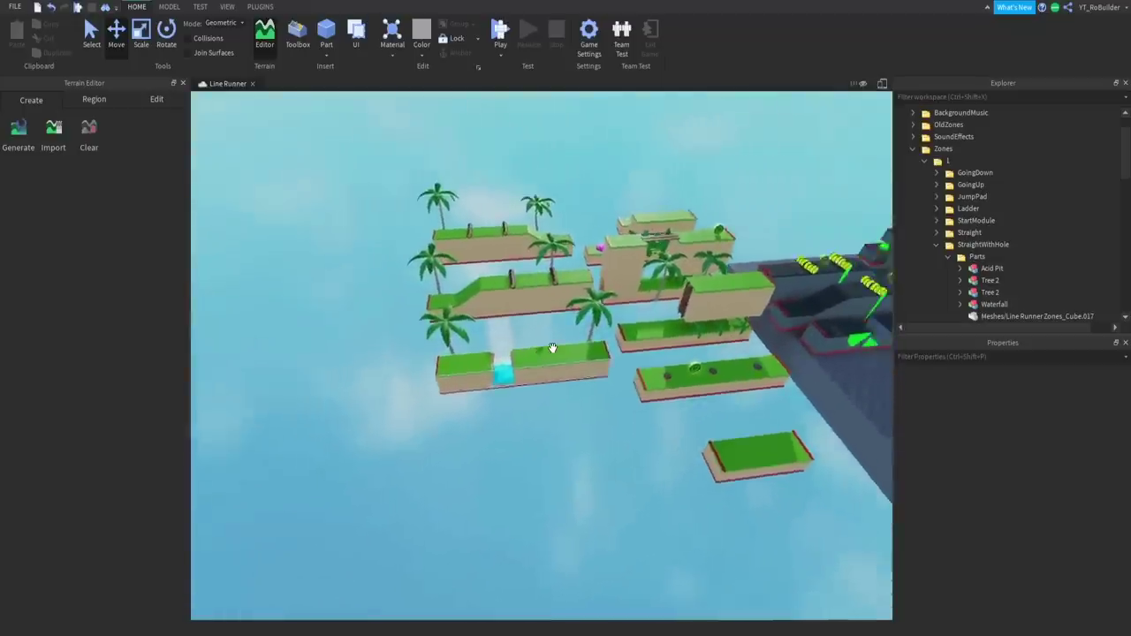
key("s")
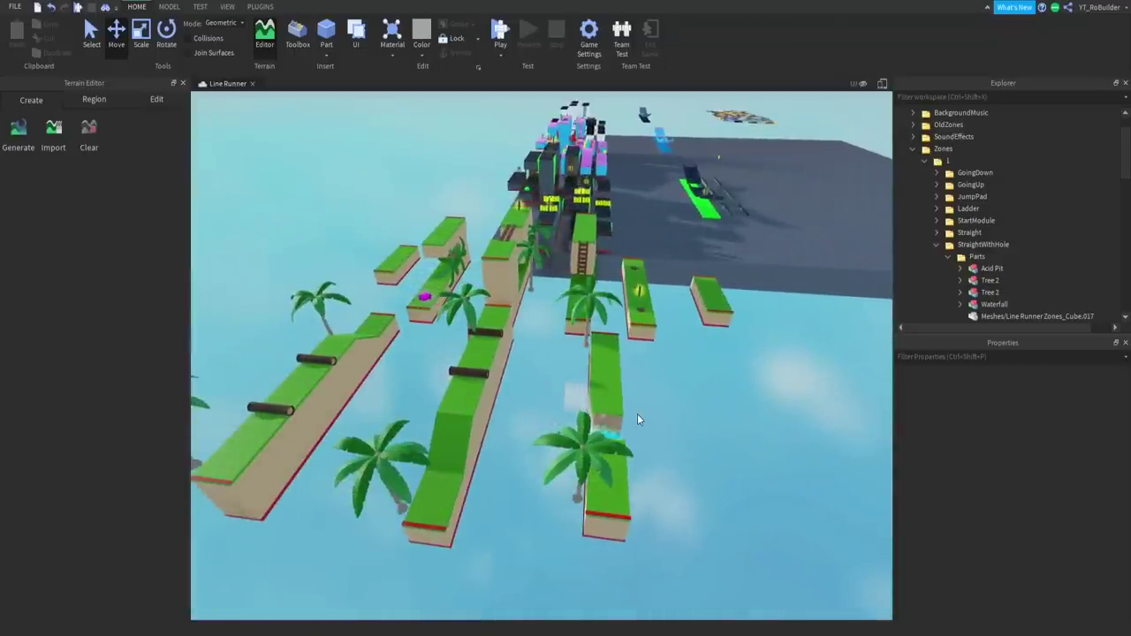
right_click_drag(637, 413, 650, 402)
key("d")
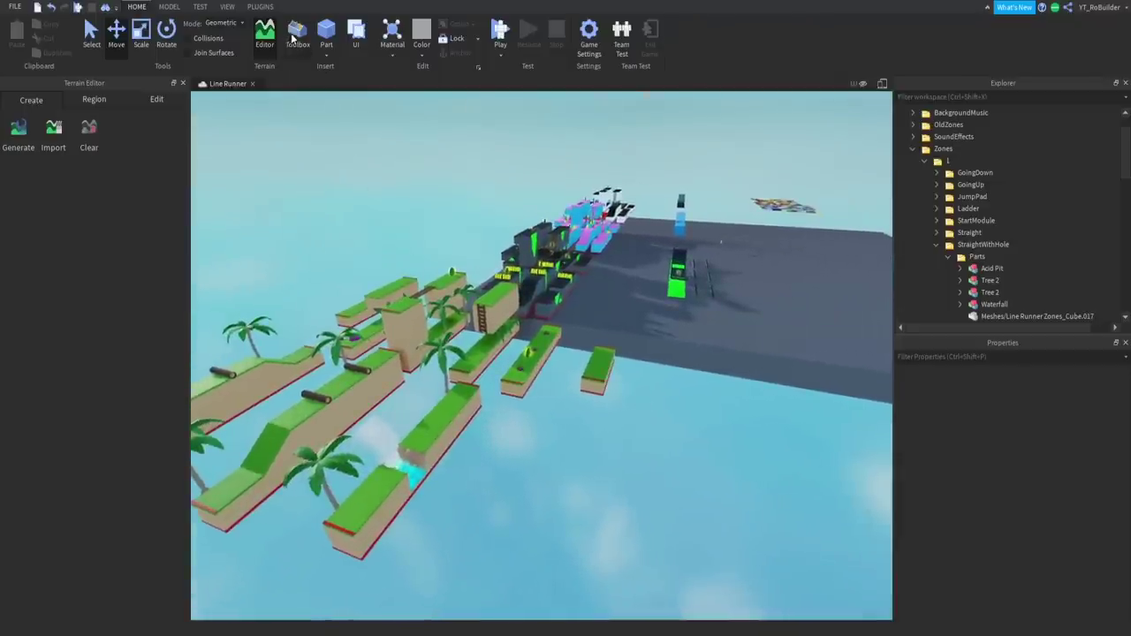
Step: Insert Icey's Asset Pack from My Models and move it beside the dark baseplate, clear of the zones
left_click(297, 40)
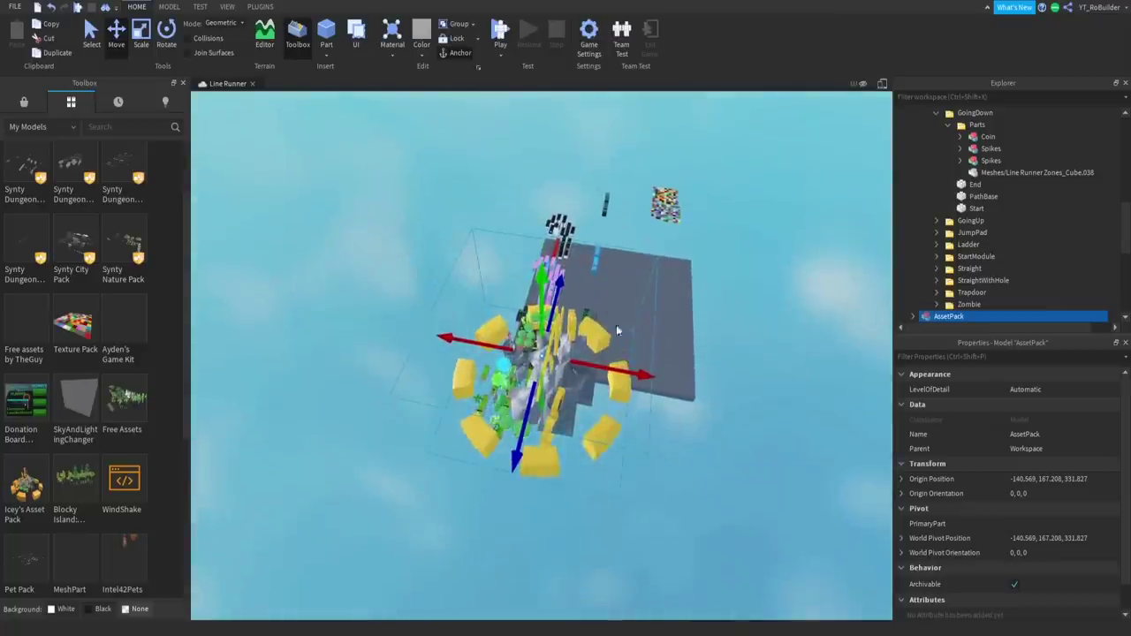
right_click_drag(616, 325, 616, 324)
left_click(508, 447)
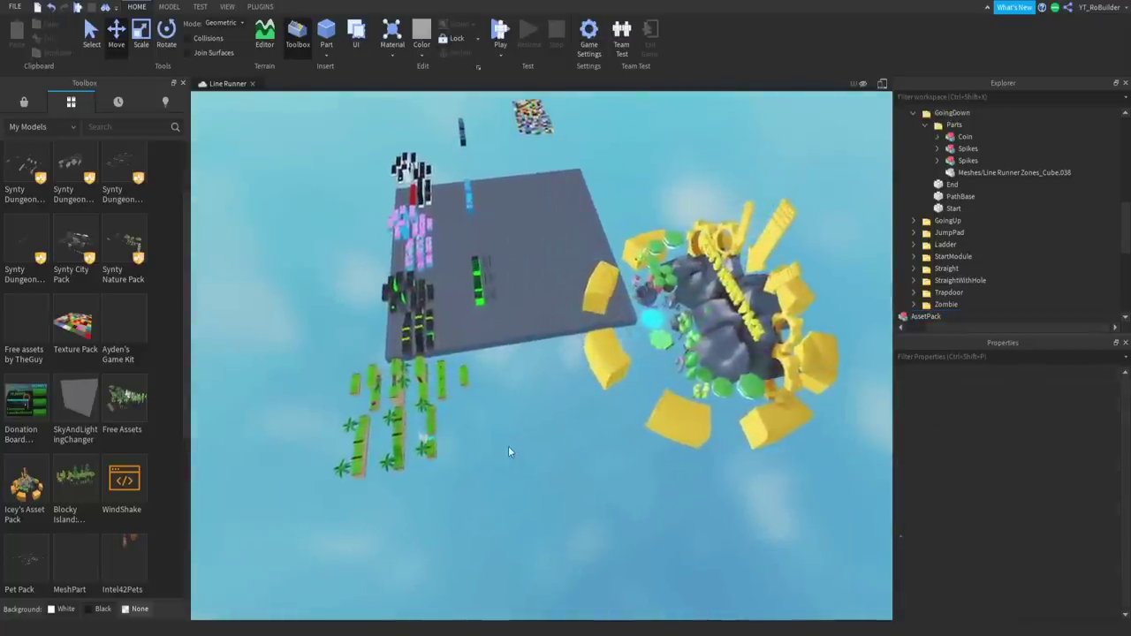
Step: Copy the asset pack's TerrainVariant2 grass-topped model into Workspace and place it behind the waterfall at about -200.3, 6.5, 417.1
scroll(508, 446, "up", 3)
scroll(567, 397, "up", 5)
right_click_drag(567, 397, 544, 401)
left_click(545, 401)
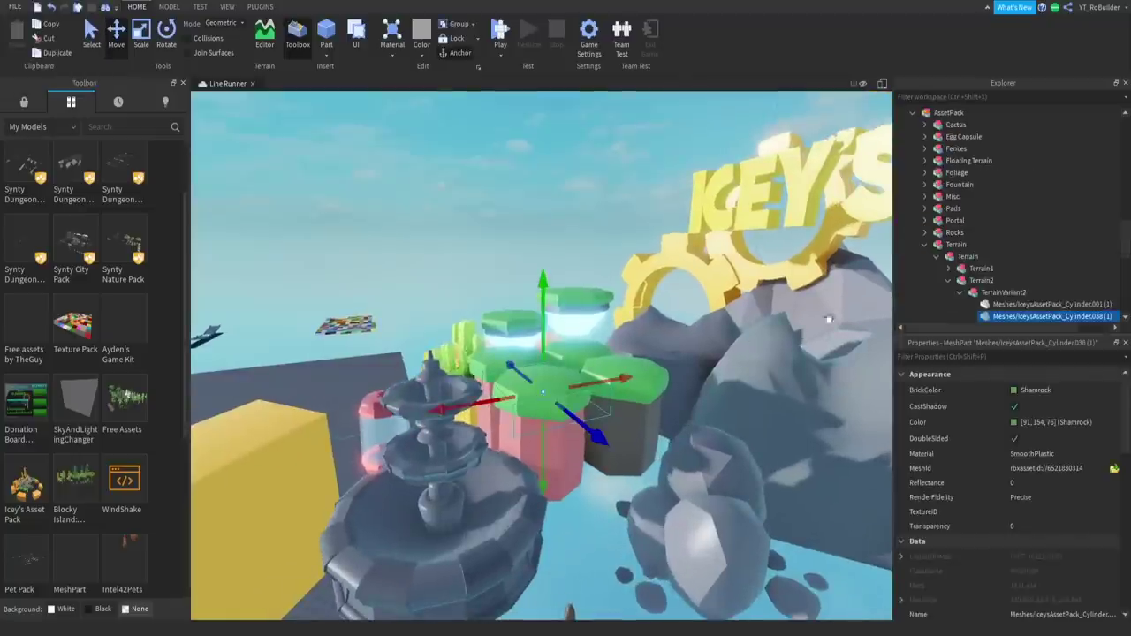
left_click(998, 258)
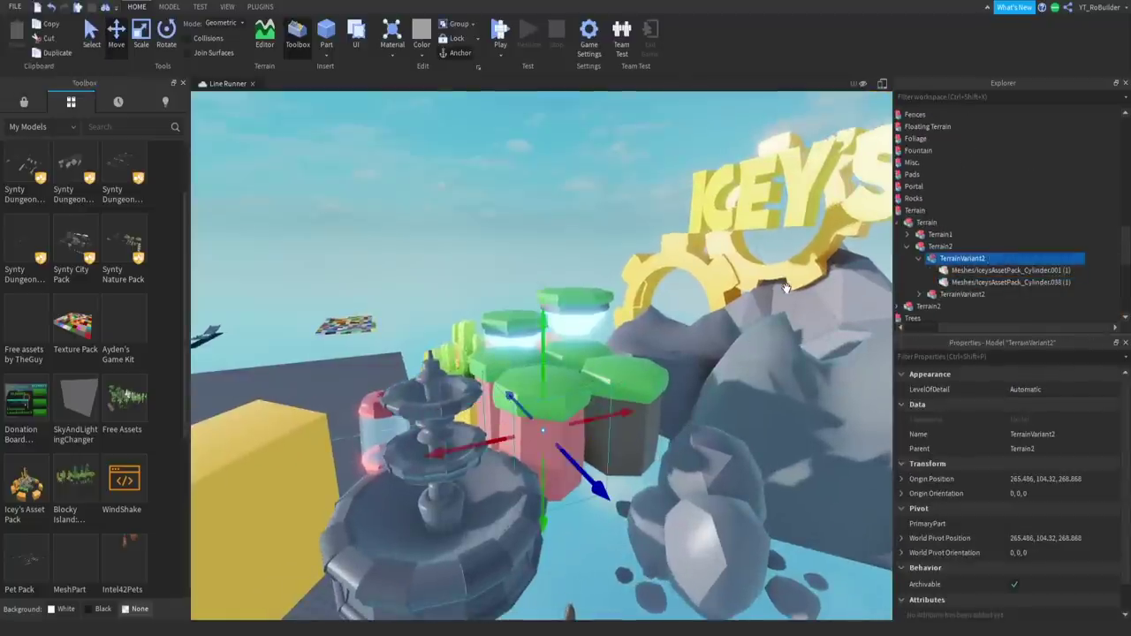
key("ctrl+c")
key("ctrl+v")
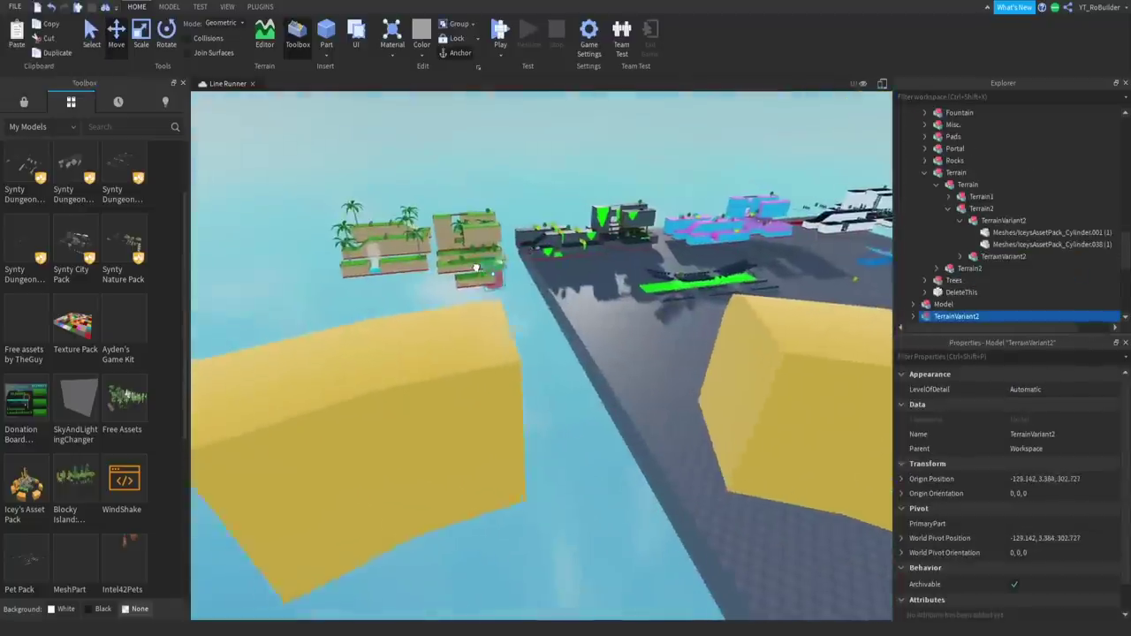
left_click_drag(476, 266, 428, 247)
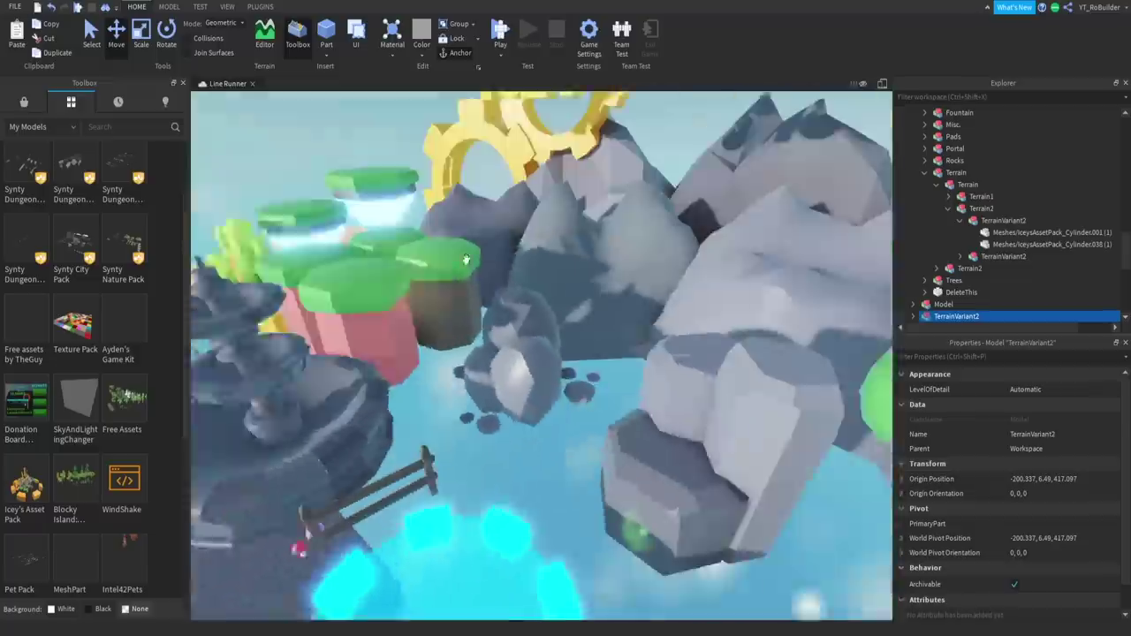
Step: Copy the asset pack's Rocks model into Workspace and move it behind the waterfall to about -209.5, 32.6, 405.7
key("d")
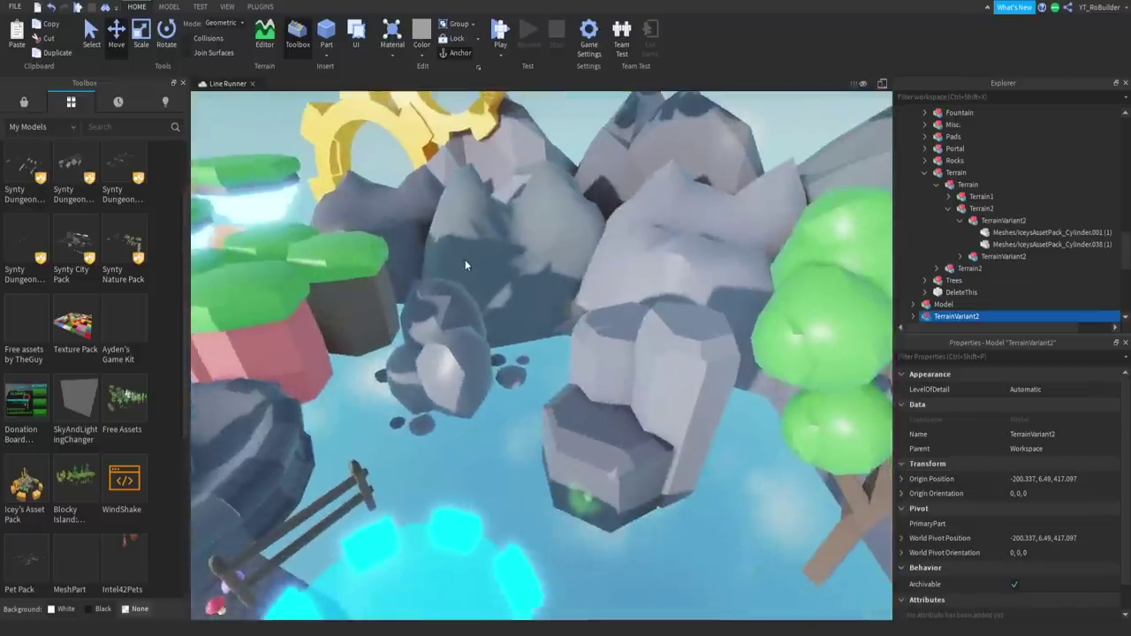
left_click(447, 341)
scroll(448, 341, "up", 2)
scroll(449, 341, "up", 3)
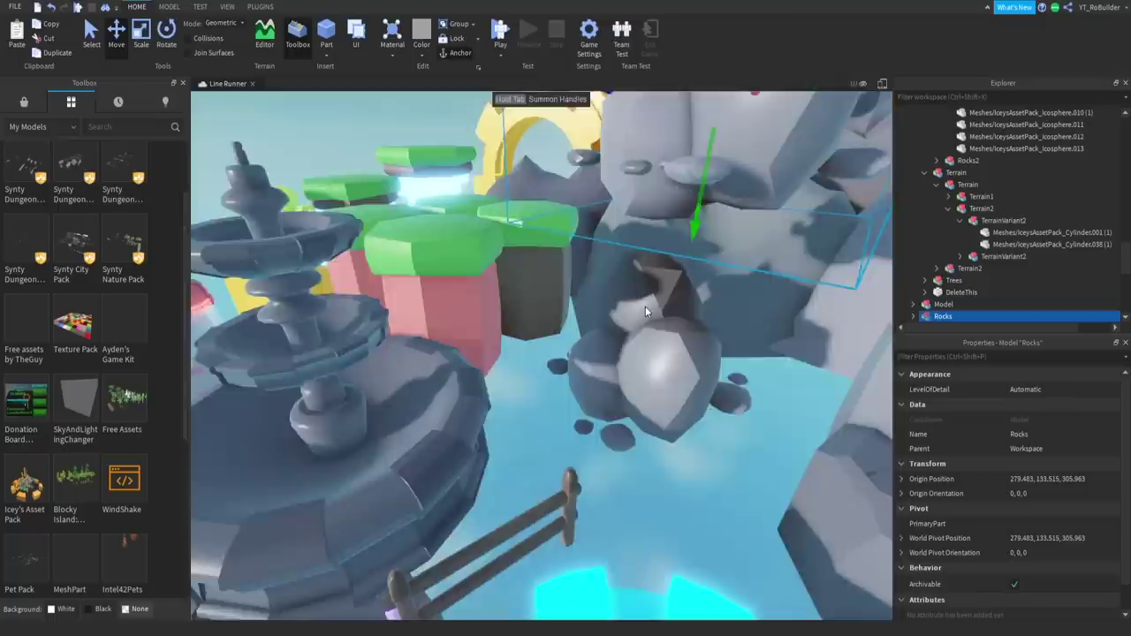
scroll(645, 305, "down", 3)
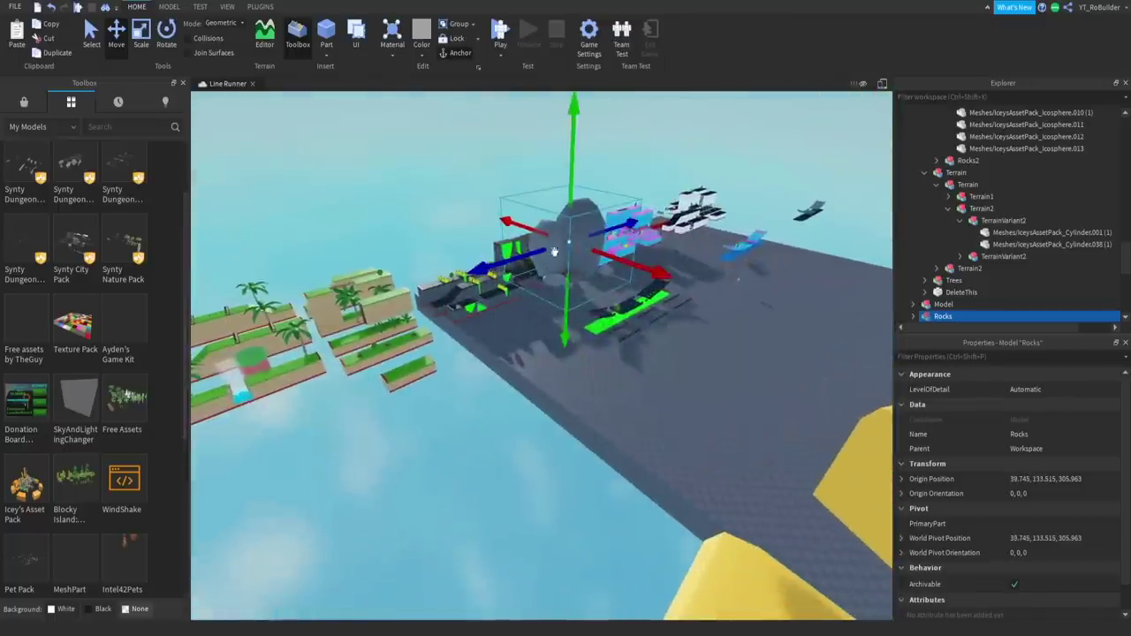
left_click_drag(554, 251, 240, 392)
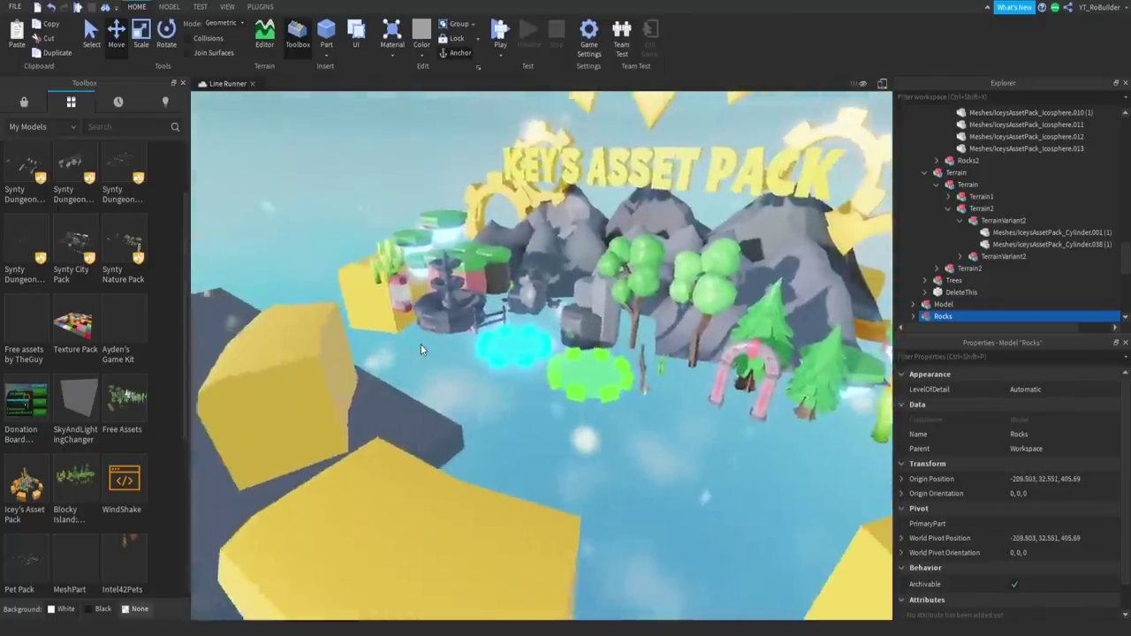
Step: Delete the rest of the inserted asset pack and return to the terrain and rocks placed behind the waterfall
right_click_drag(420, 344, 431, 351)
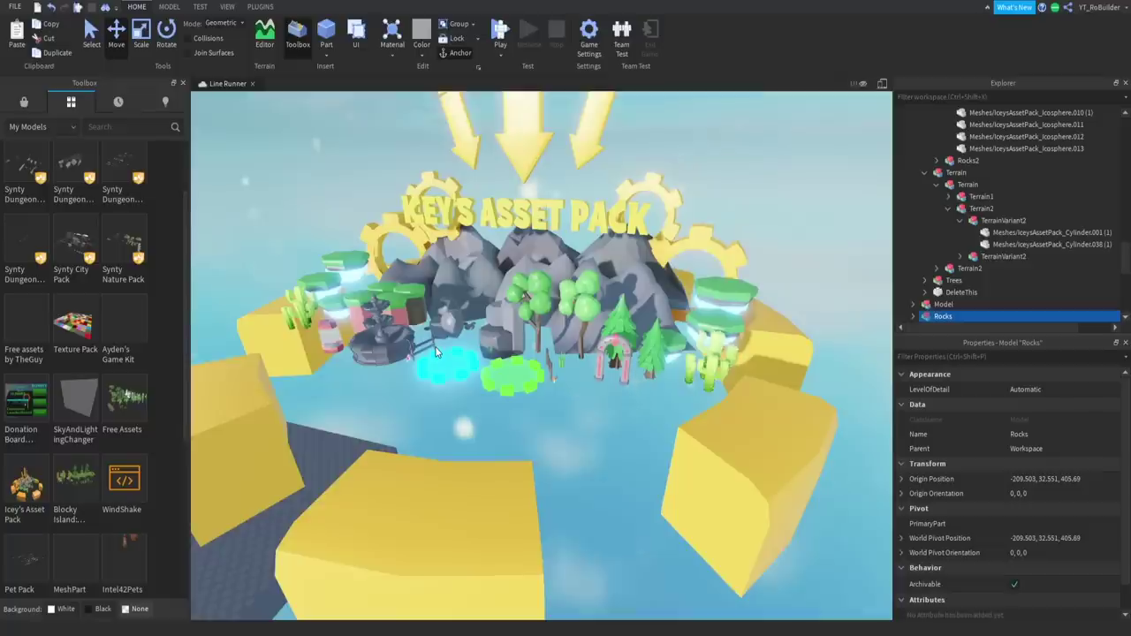
left_click(505, 502)
key("Delete")
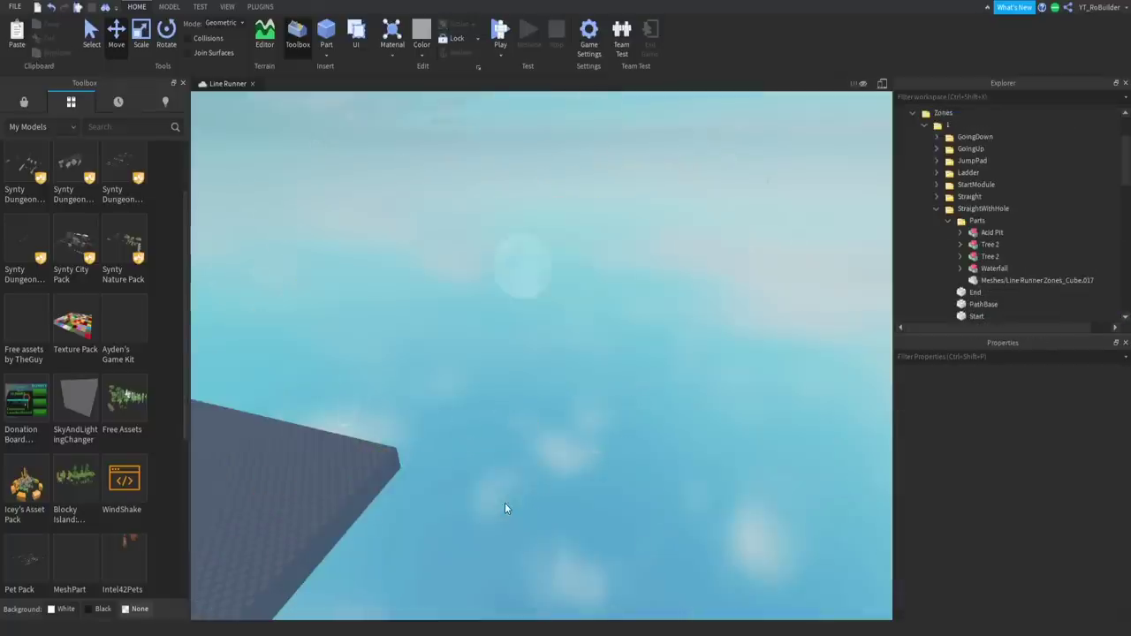
right_click_drag(624, 351, 615, 359)
scroll(615, 359, "up", 10)
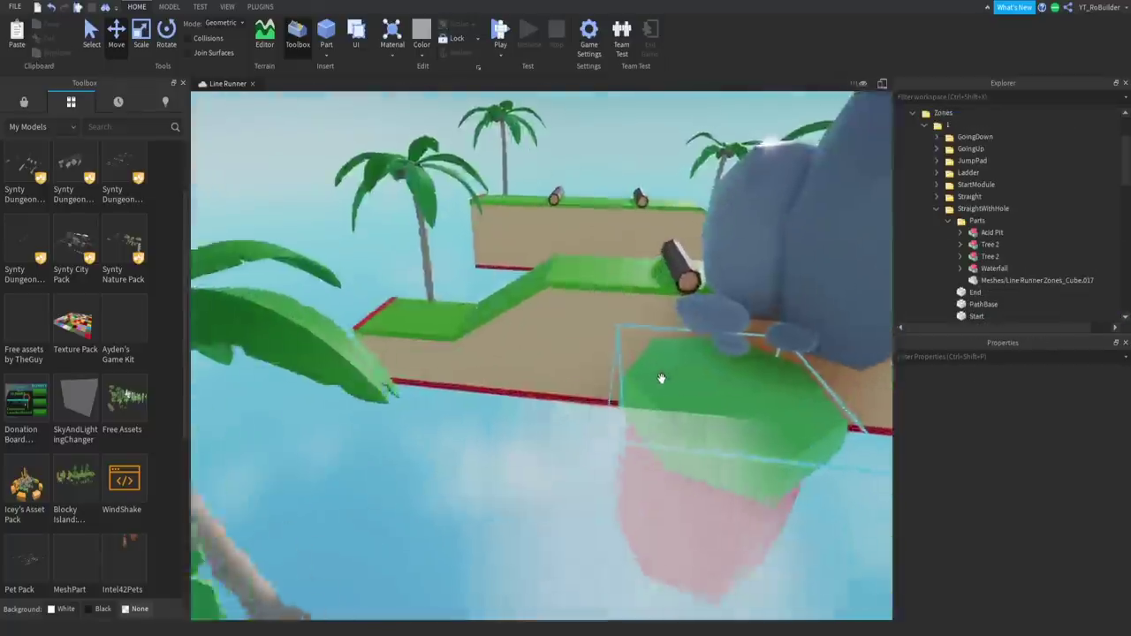
Step: Move the TerrainVariant2 model beside the waterfall, on the side nearest the platform's palm-tree end, at about -181.3, 20.2, 443.0
scroll(663, 381, "down", 6)
left_click(618, 415)
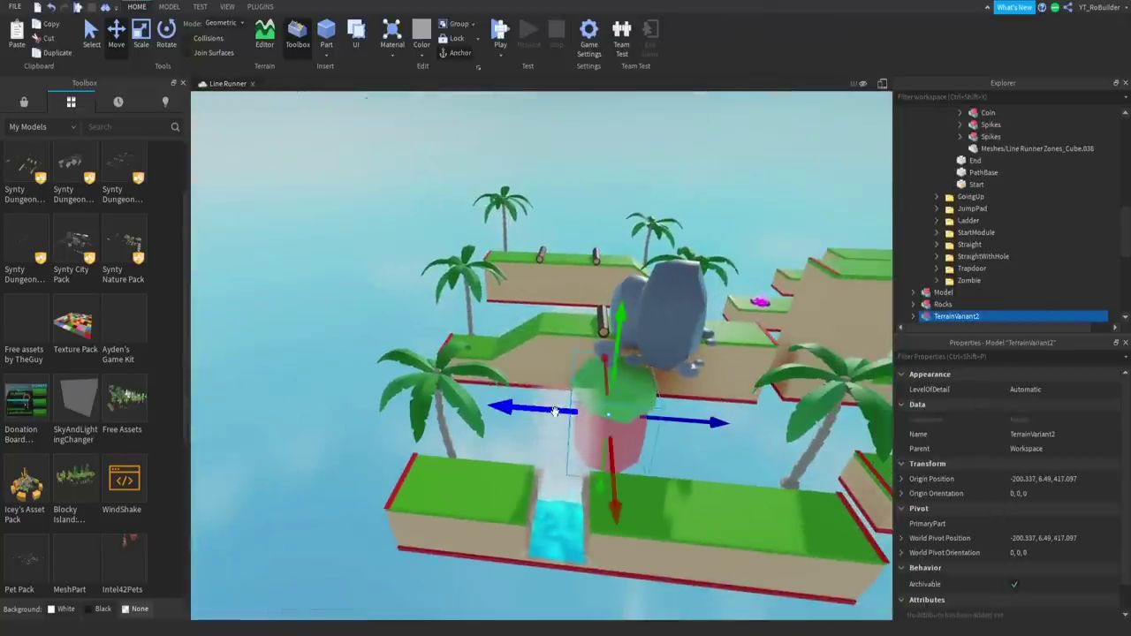
left_click_drag(555, 410, 513, 521)
scroll(530, 482, "up", 5)
left_click_drag(547, 424, 586, 305)
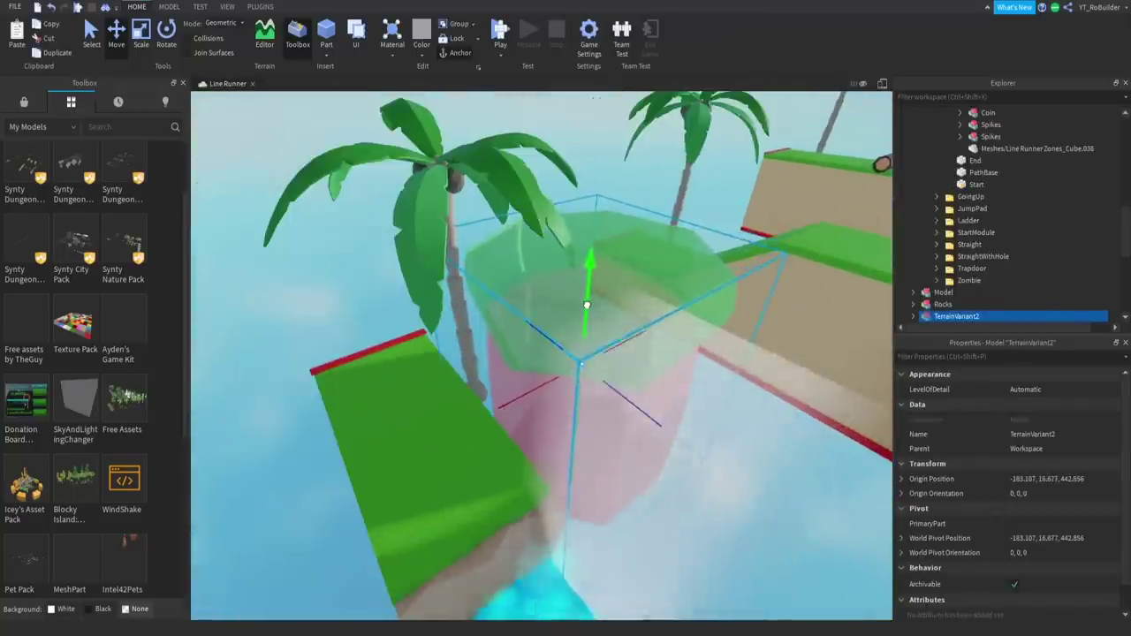
right_click_drag(586, 304, 565, 371)
scroll(566, 372, "up", 3)
scroll(566, 372, "down", 6)
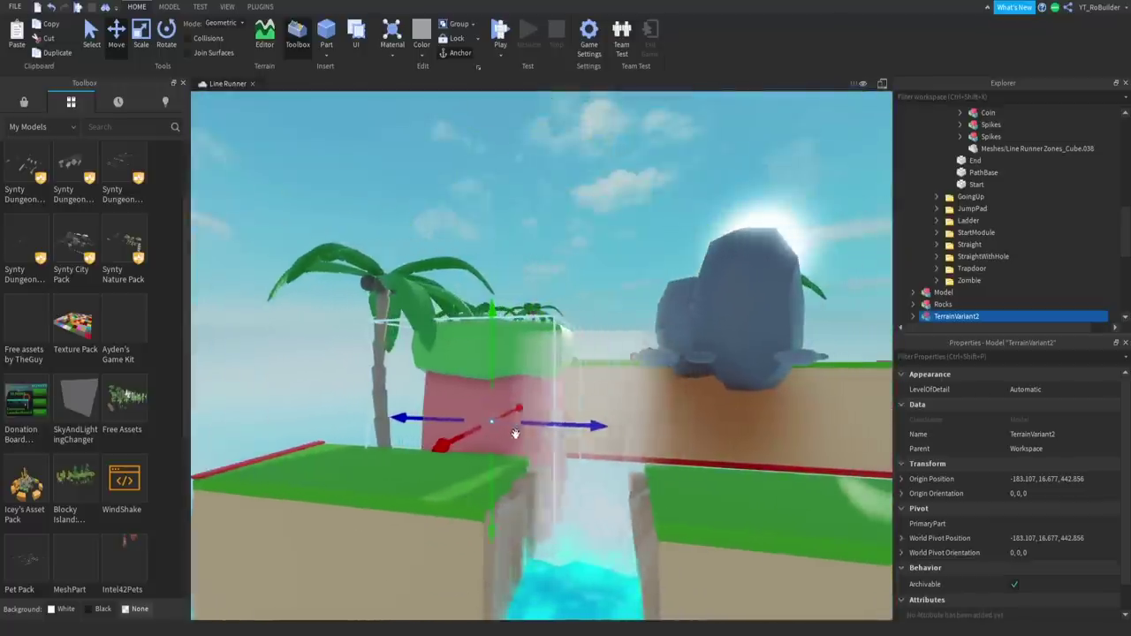
left_click_drag(515, 433, 539, 432)
scroll(590, 428, "down", 3)
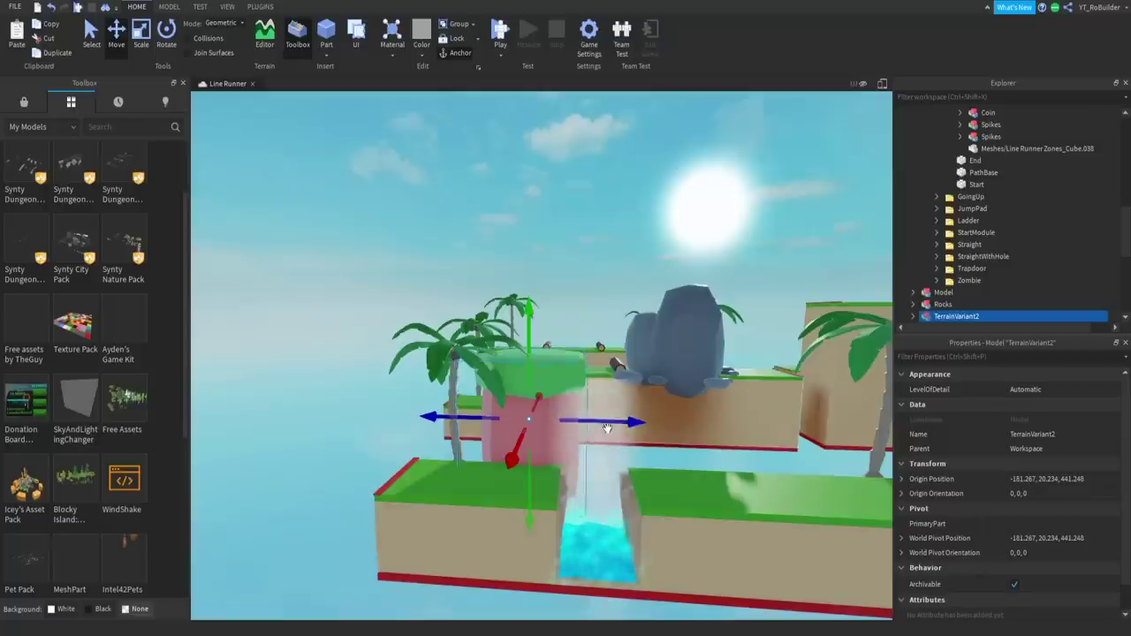
left_click_drag(607, 428, 597, 439)
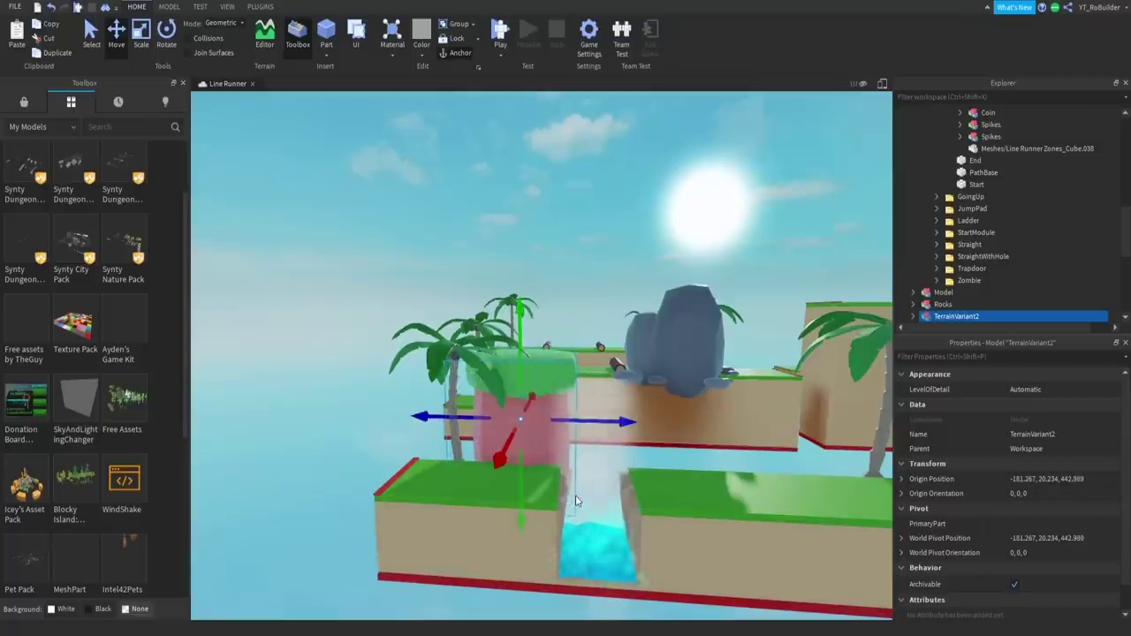
Step: Duplicate the terrain model, rotate the copy 90 degrees, and place it lower, directly behind the waterfall at about -184.5, 10.7, 429.4
key("ctrl+d")
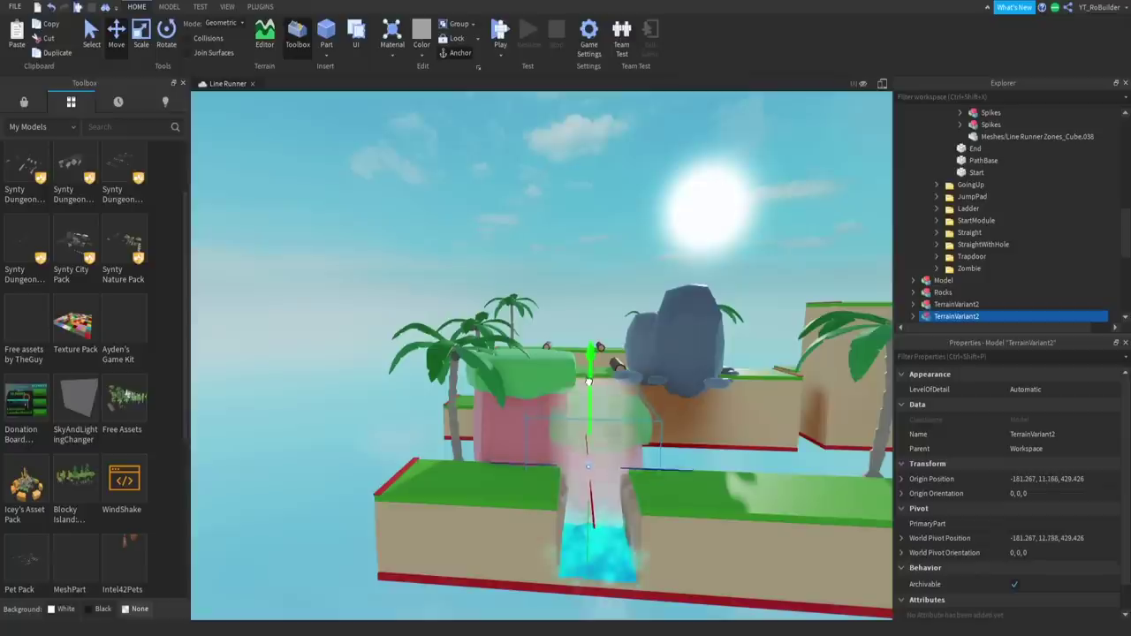
left_click_drag(589, 386, 594, 436)
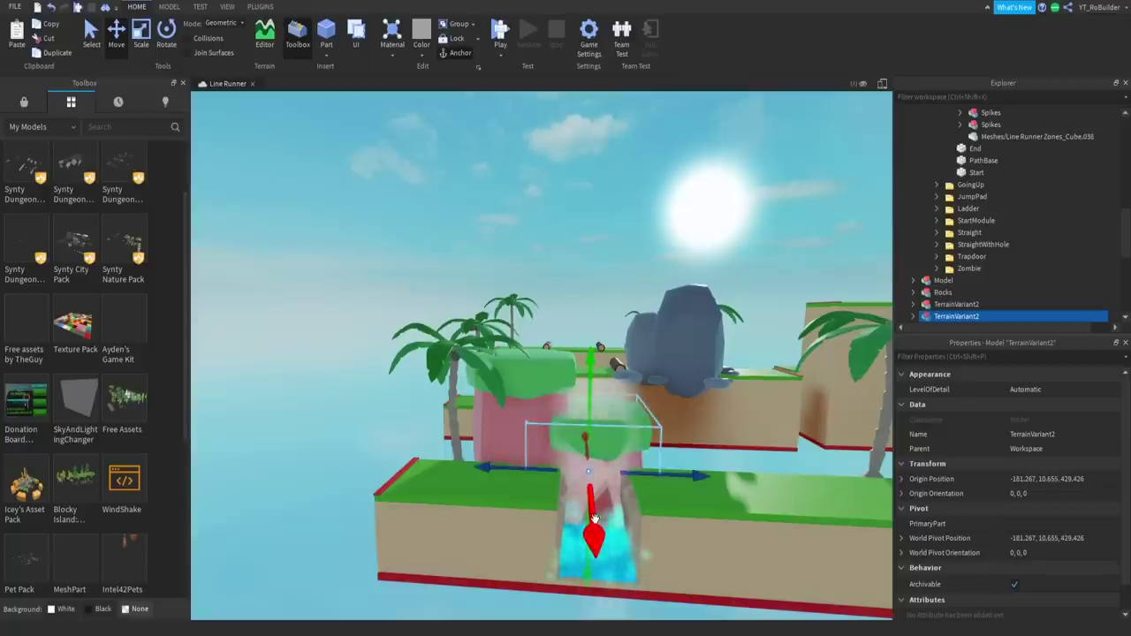
left_click_drag(594, 518, 586, 492)
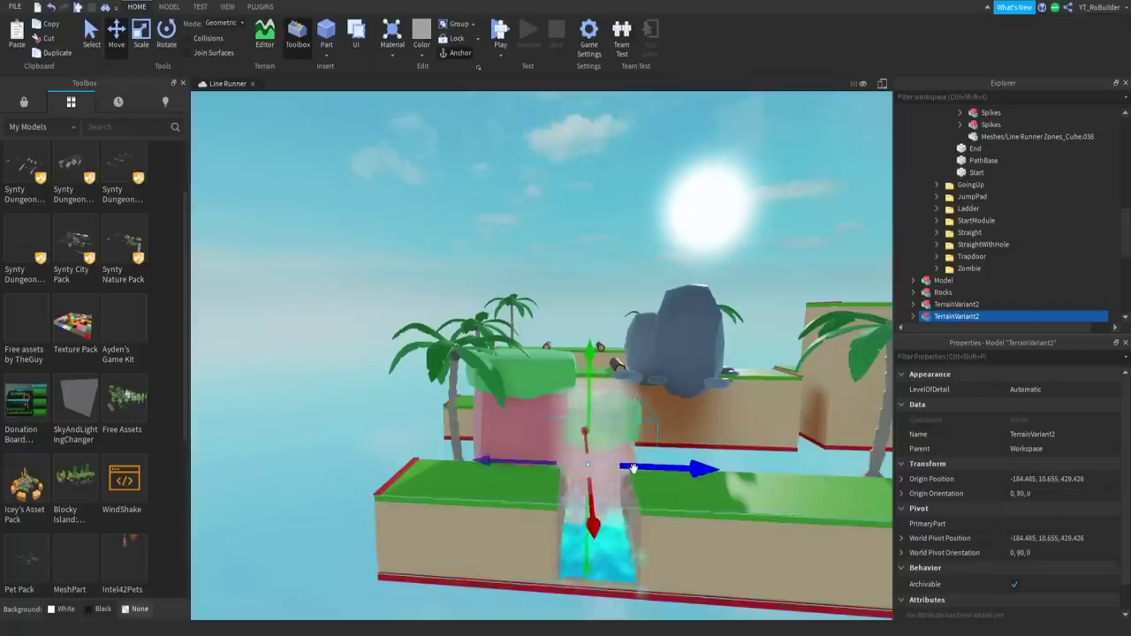
Step: Paste another TerrainVariant2 copy and place it on the waterfall's opposite side at about -181.3, 18.7, 415.2
key("ctrl+v")
left_click_drag(671, 343, 671, 354)
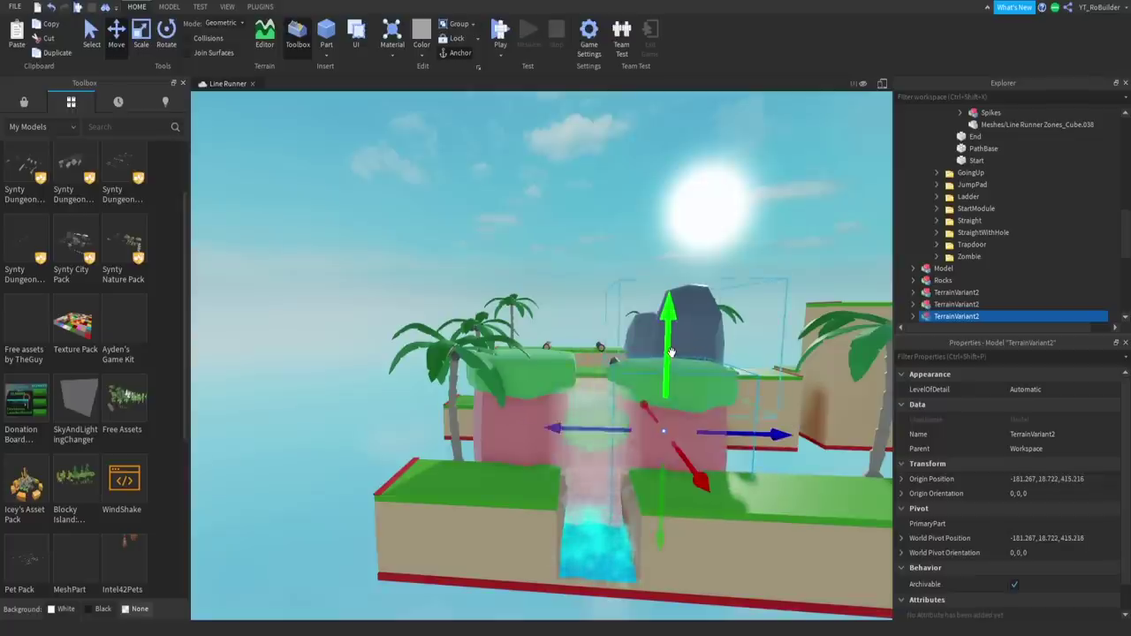
left_click(627, 290)
Step: Move the Rocks model in front of the second terrain block, onto the grass at about -169.5, 18.7, 419.0, and scale it down
scroll(645, 265, "up", 5)
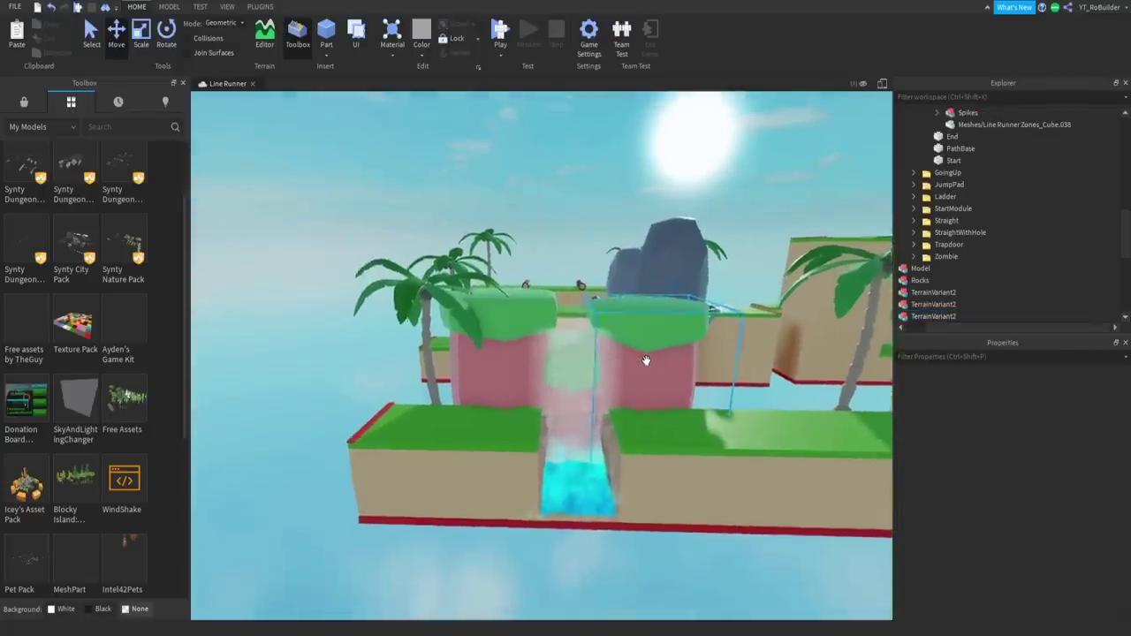
left_click(678, 231)
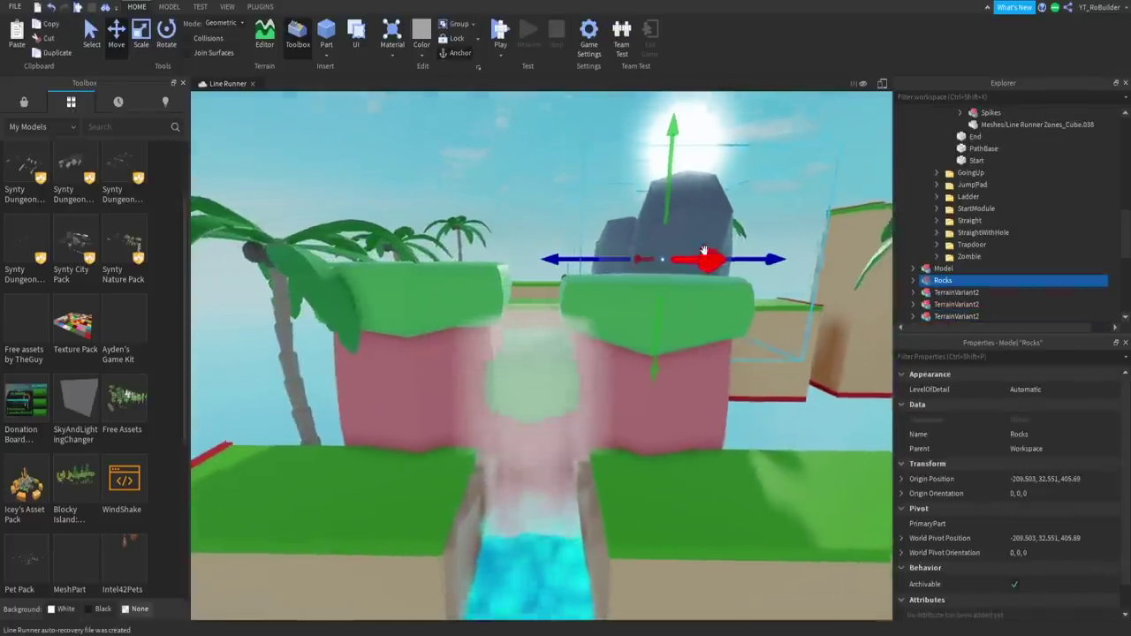
right_click_drag(677, 248, 651, 491)
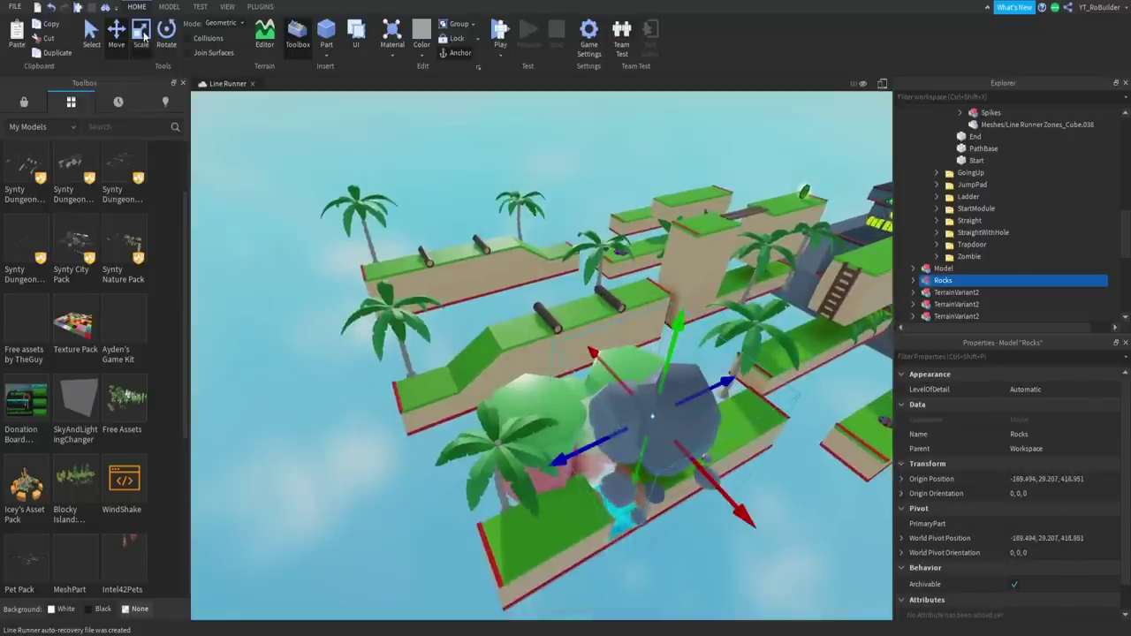
left_click_drag(684, 390, 674, 434)
key("f")
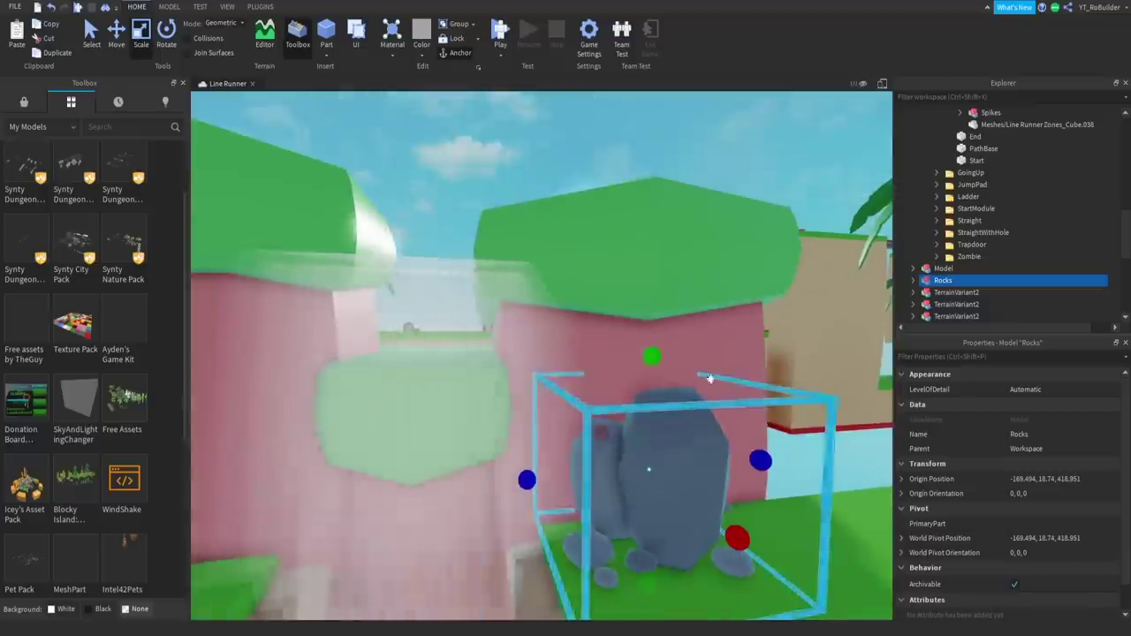
Step: Select all the meshes inside the Rocks model and turn off CanCollide for them
left_click(913, 280)
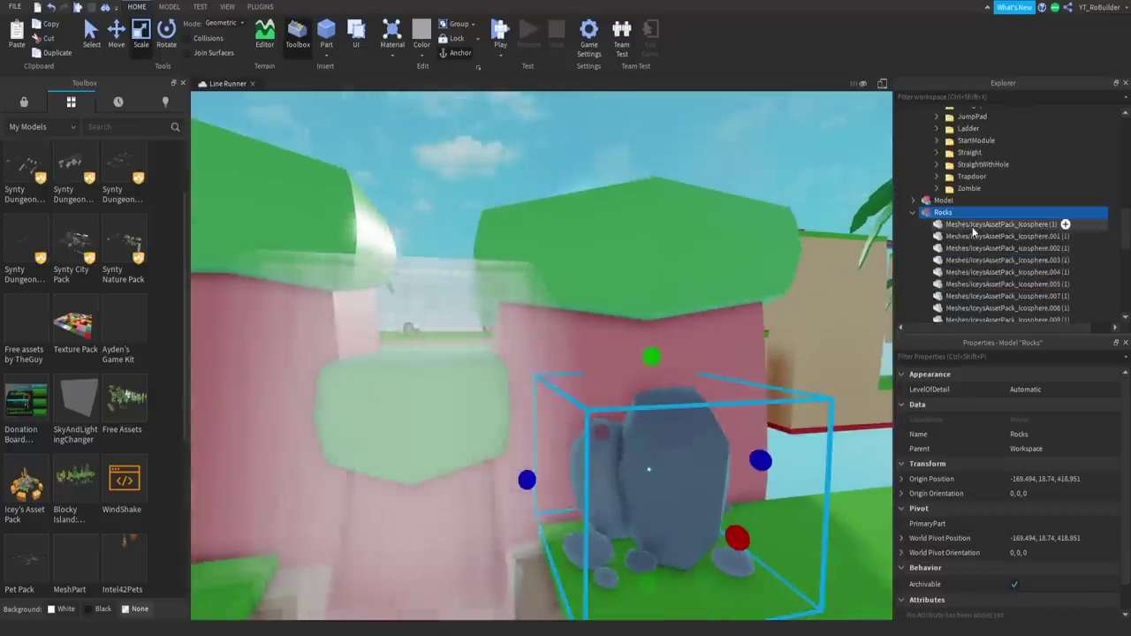
left_click(1043, 222)
scroll(972, 204, "down", 5)
left_click(990, 164, "shift")
scroll(1042, 519, "down", 5)
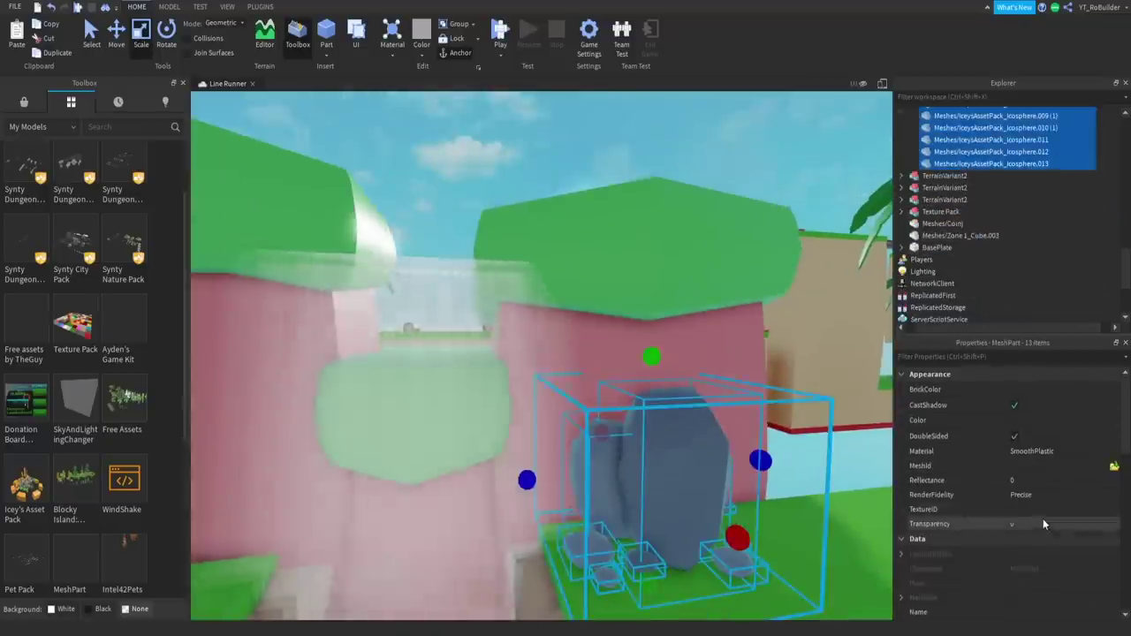
scroll(1041, 512, "down", 4)
left_click(1014, 475)
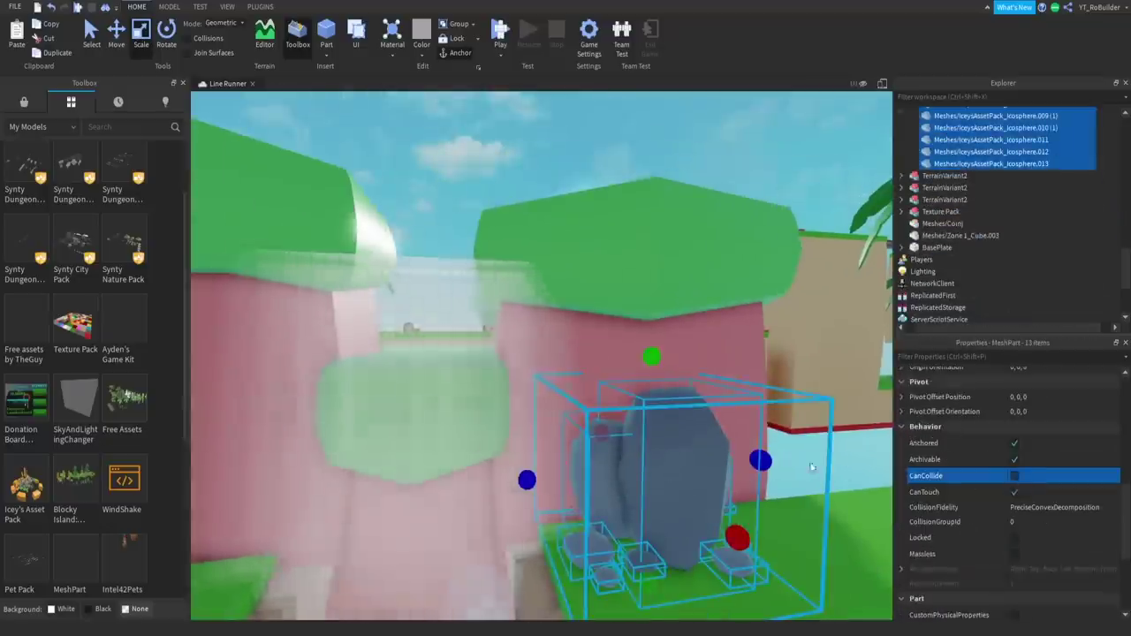
Step: Resize the whole Rocks model and set it at the base of the waterfall, against the side wall of the pool
right_click_drag(582, 355, 582, 355)
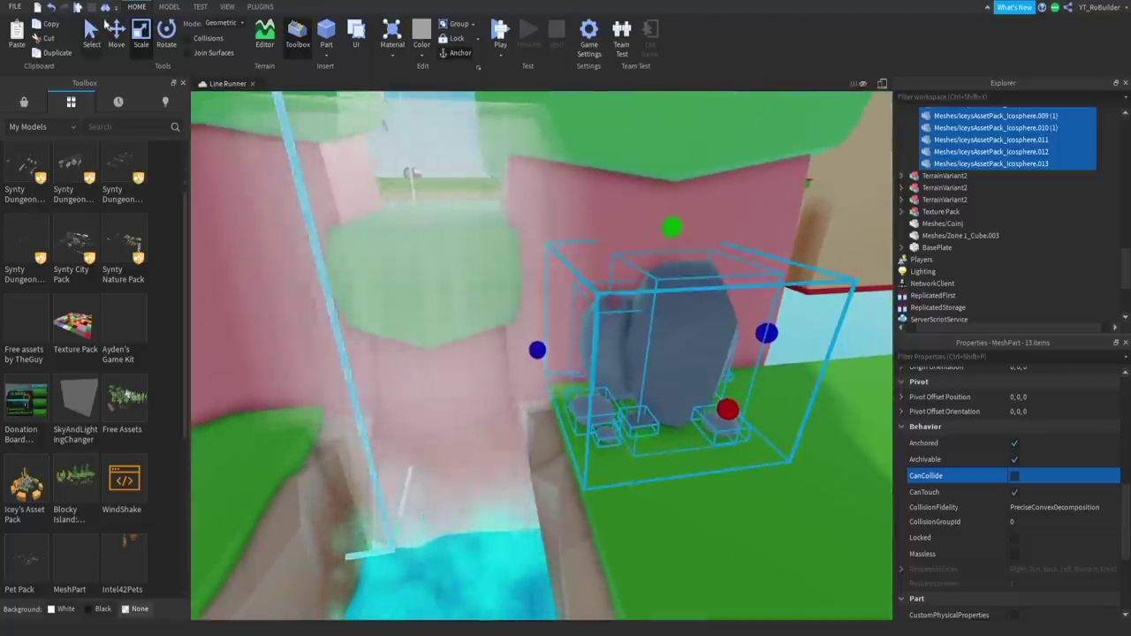
key("ctrl+2")
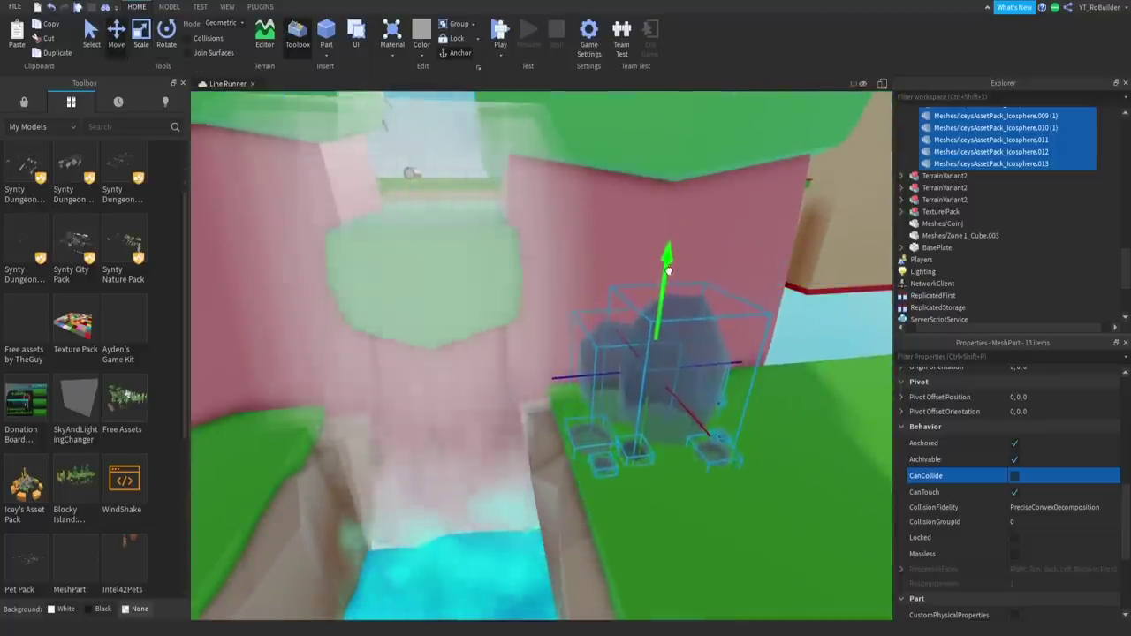
right_click_drag(669, 245, 669, 274)
left_click(448, 292)
right_click_drag(448, 291, 448, 292)
key("ctrl+3")
key("f")
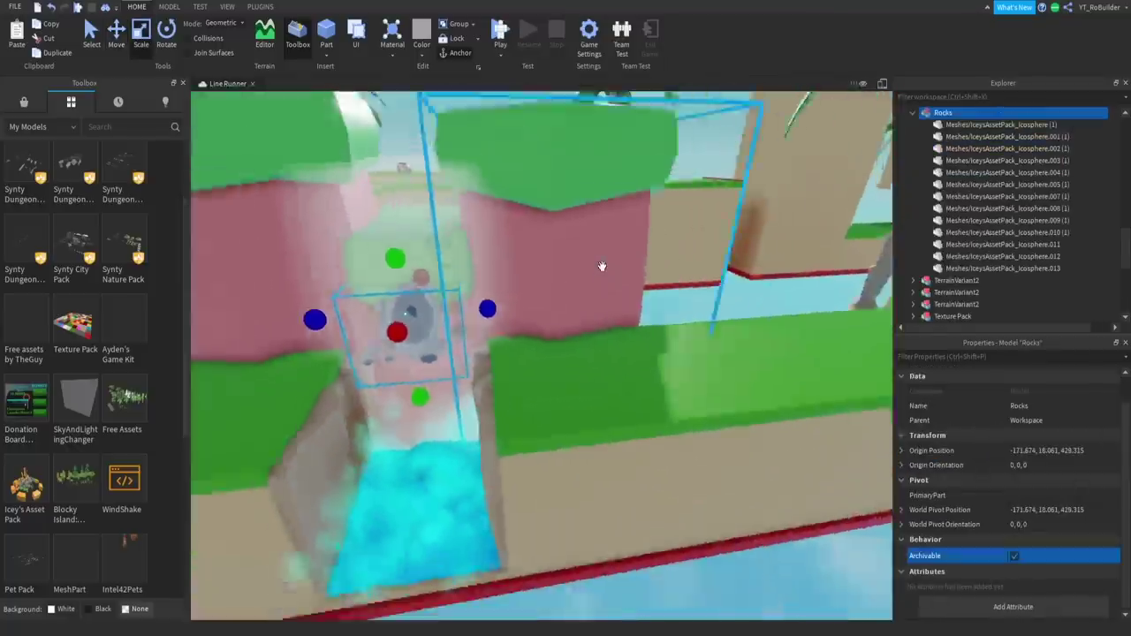
key("ctrl+2")
left_click_drag(474, 239, 538, 307)
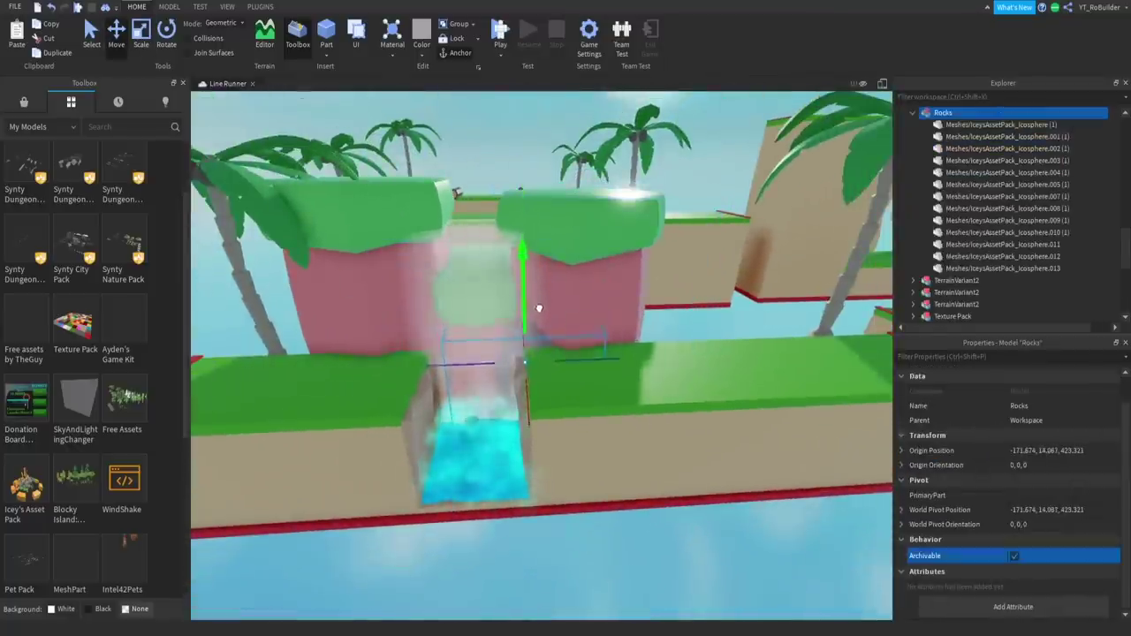
scroll(539, 318, "down", 5)
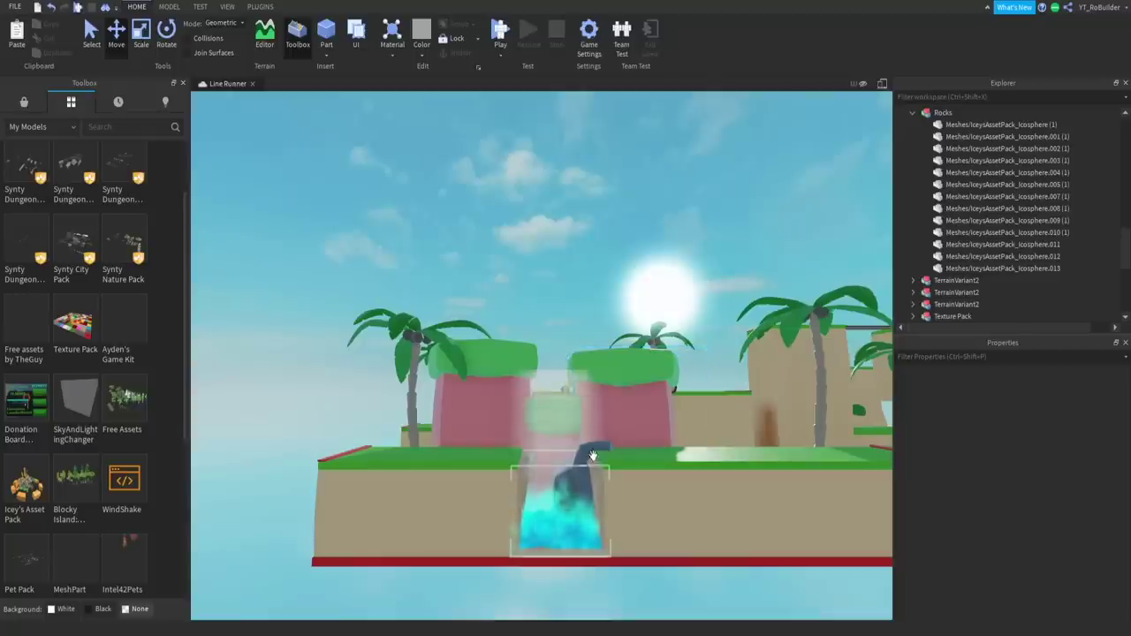
Step: Copy the two large rock meshes from the Rocks model and place the copies on the grass across the waterfall
left_click(568, 477, "ctrl")
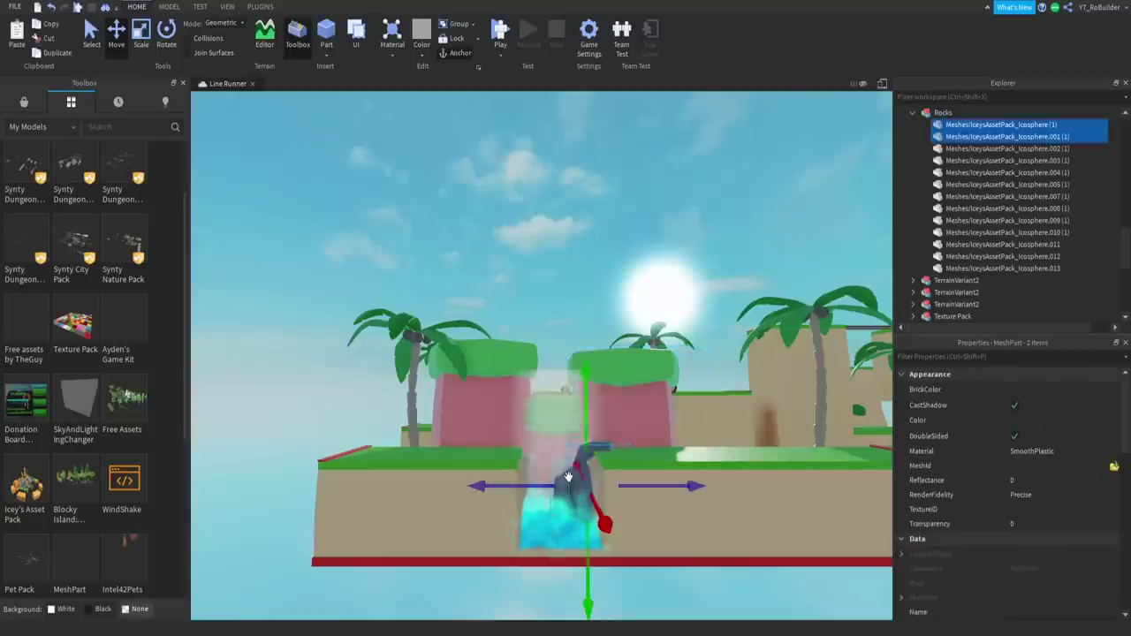
key("ctrl+v")
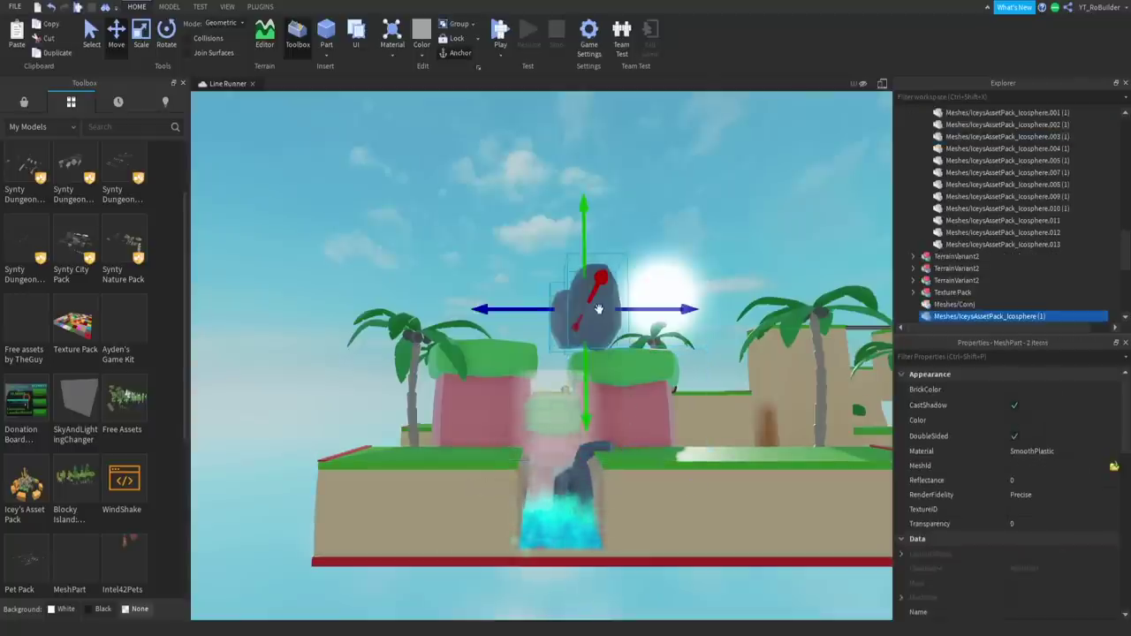
right_click_drag(599, 309, 486, 351)
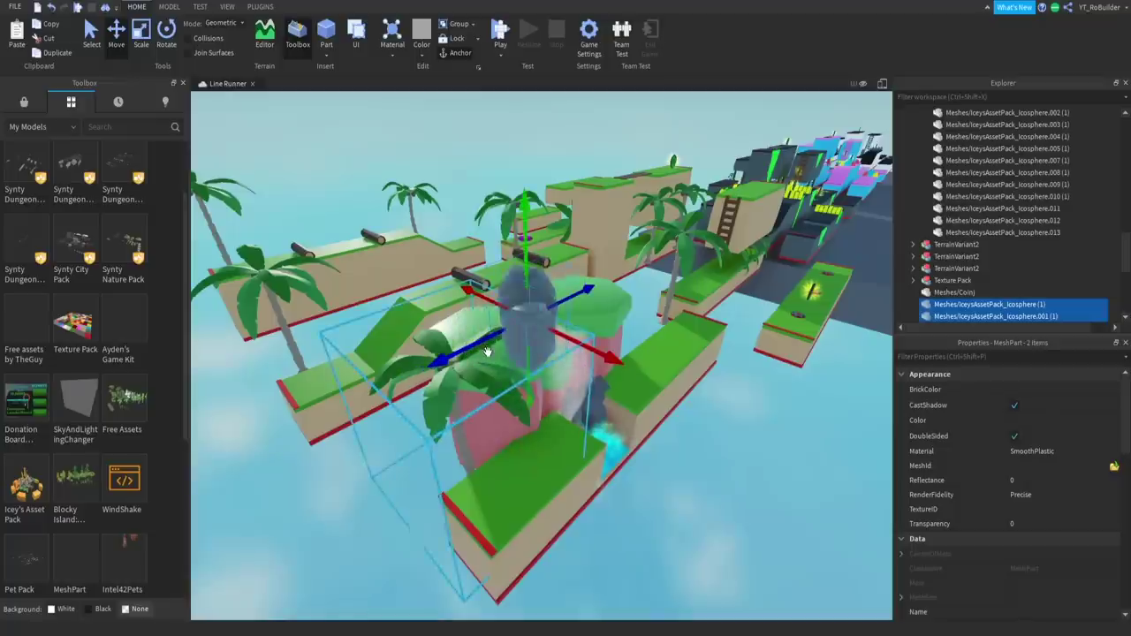
left_click_drag(486, 352, 560, 373)
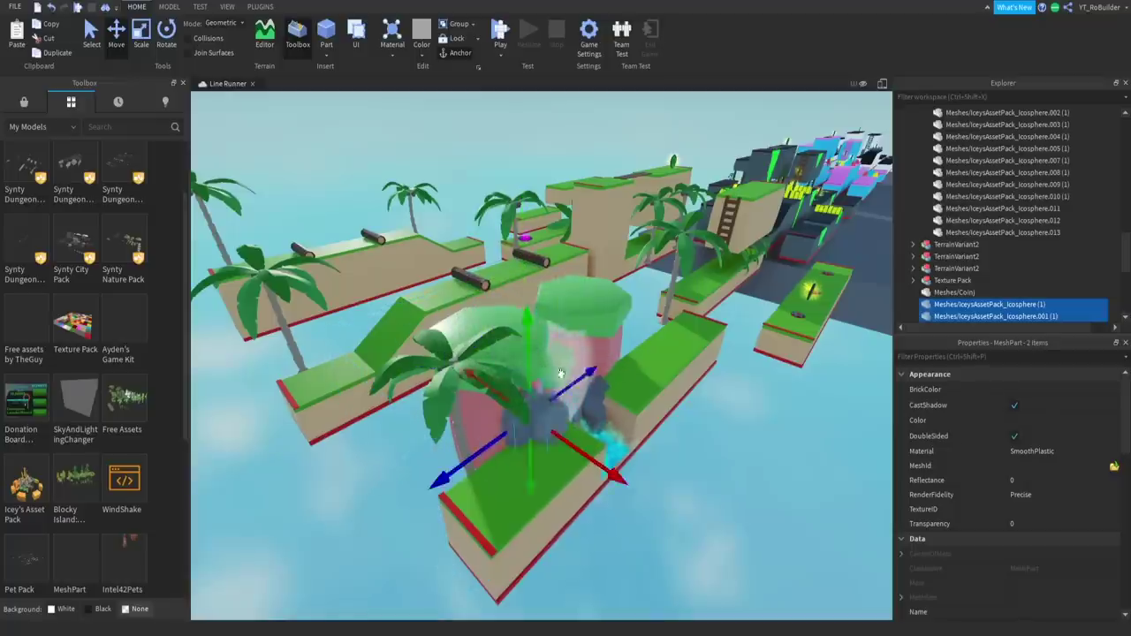
key("f")
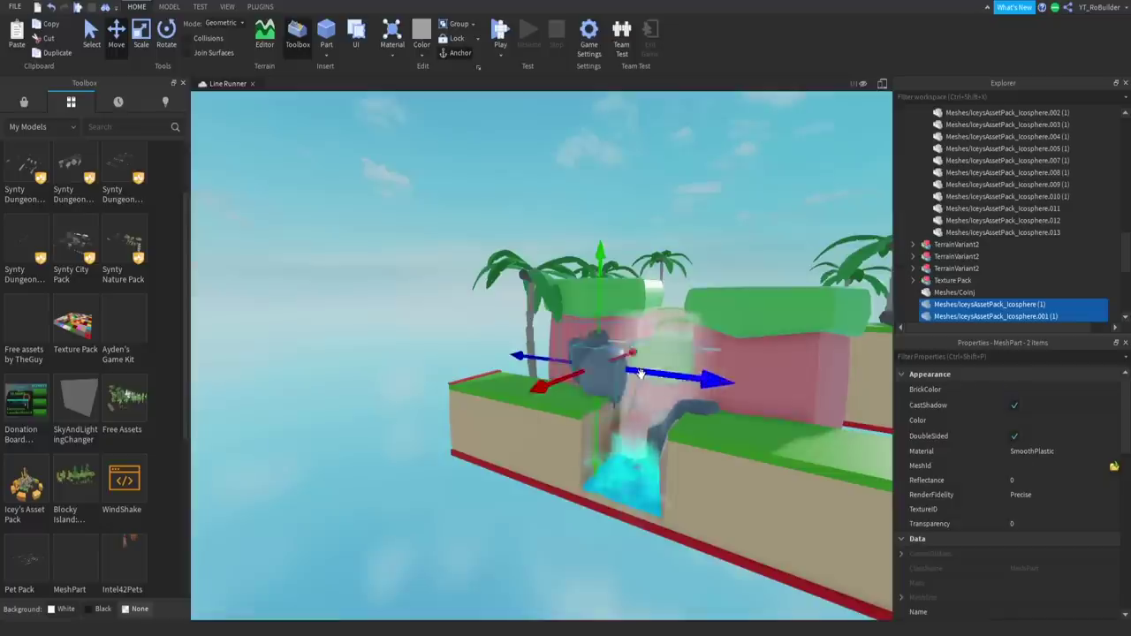
Step: Try lowering the copied rocks further into the grass, and undo the last adjustments to them
scroll(619, 362, "up", 5)
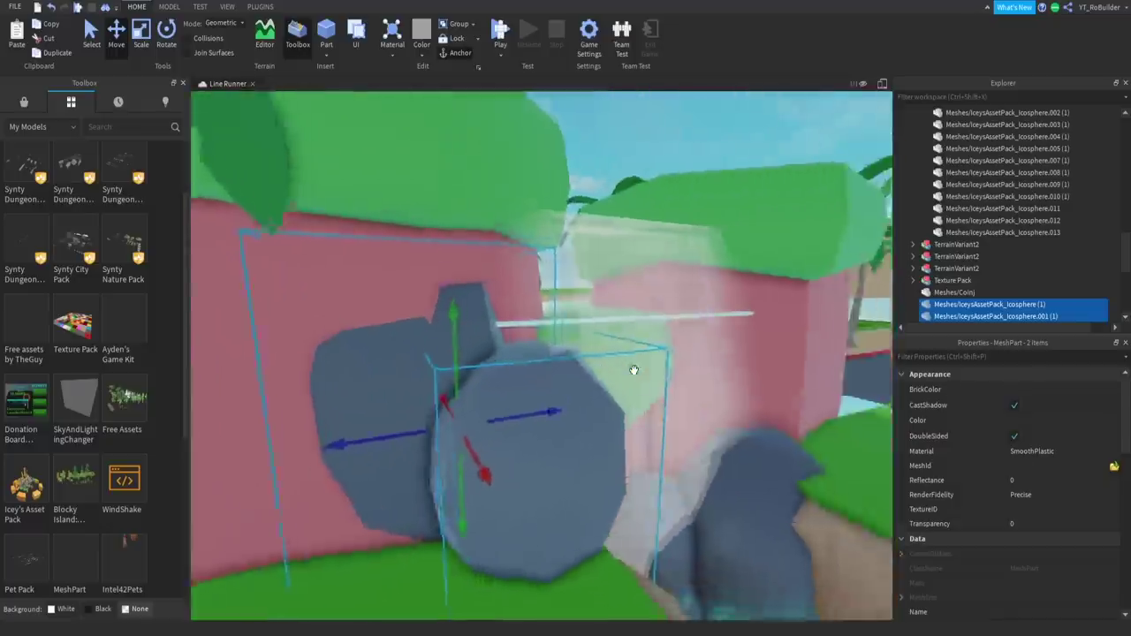
right_click_drag(633, 369, 565, 439)
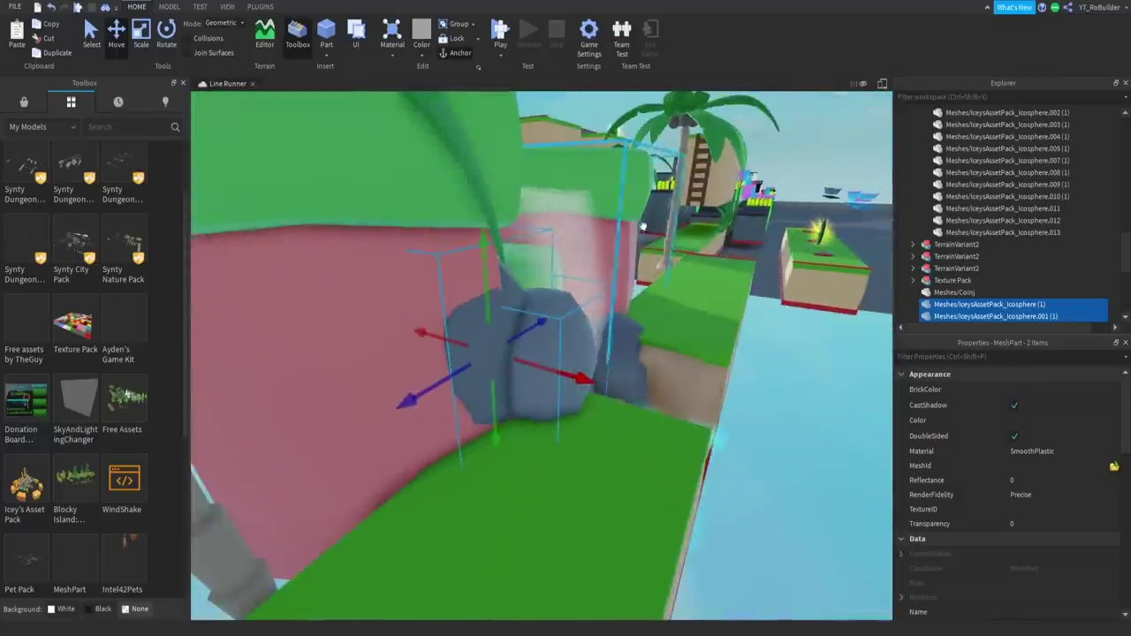
left_click_drag(486, 250, 505, 329)
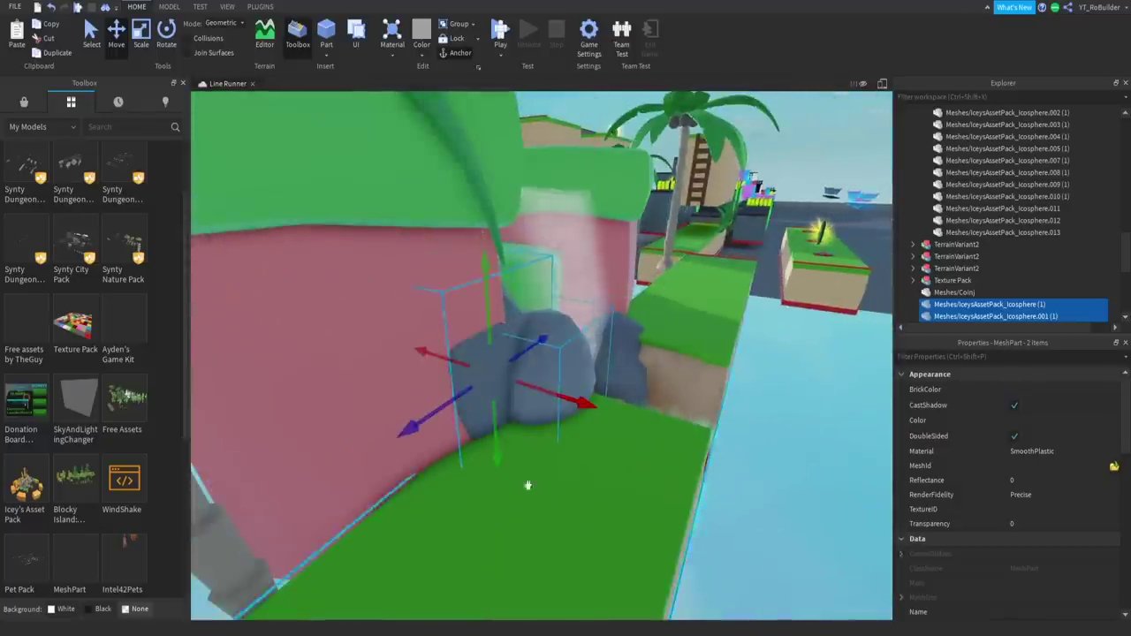
key("ctrl+z")
key("ctrl+z")
key("ctrl+z")
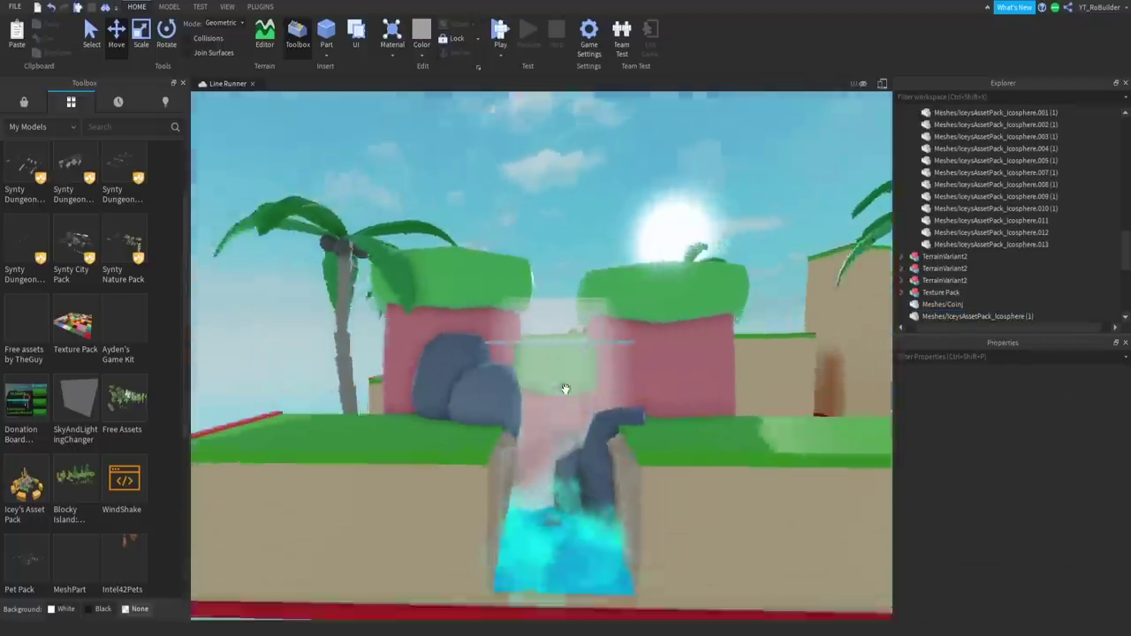
Step: Select the water mesh in the waterfall's pool and choose a different BrickColor for it
scroll(565, 389, "down", 5)
left_click(555, 390)
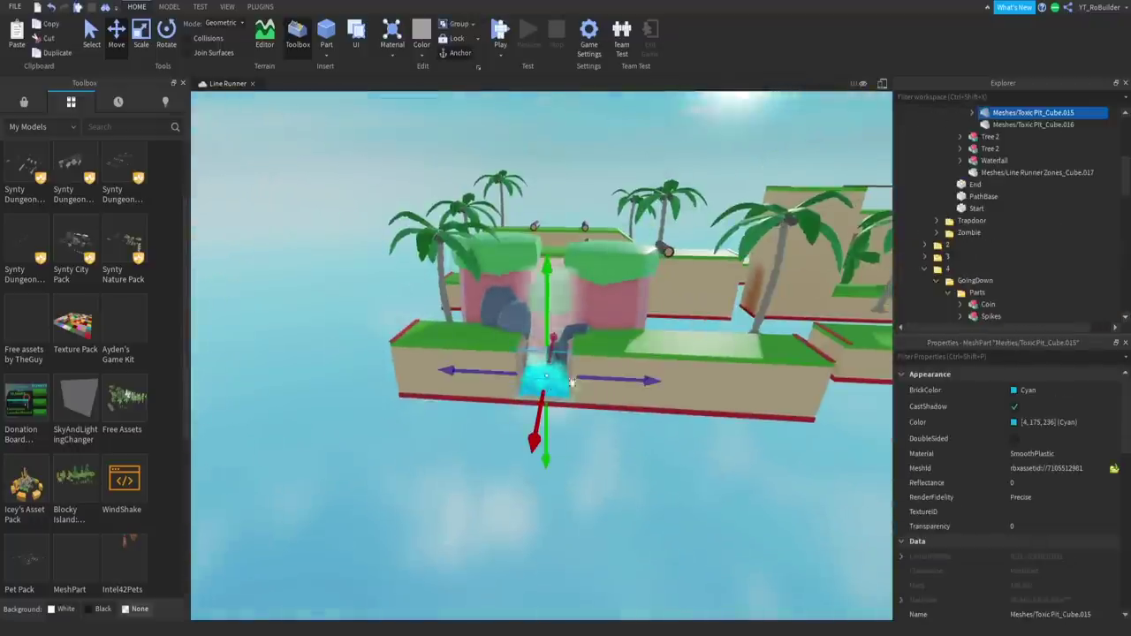
left_click(1029, 390)
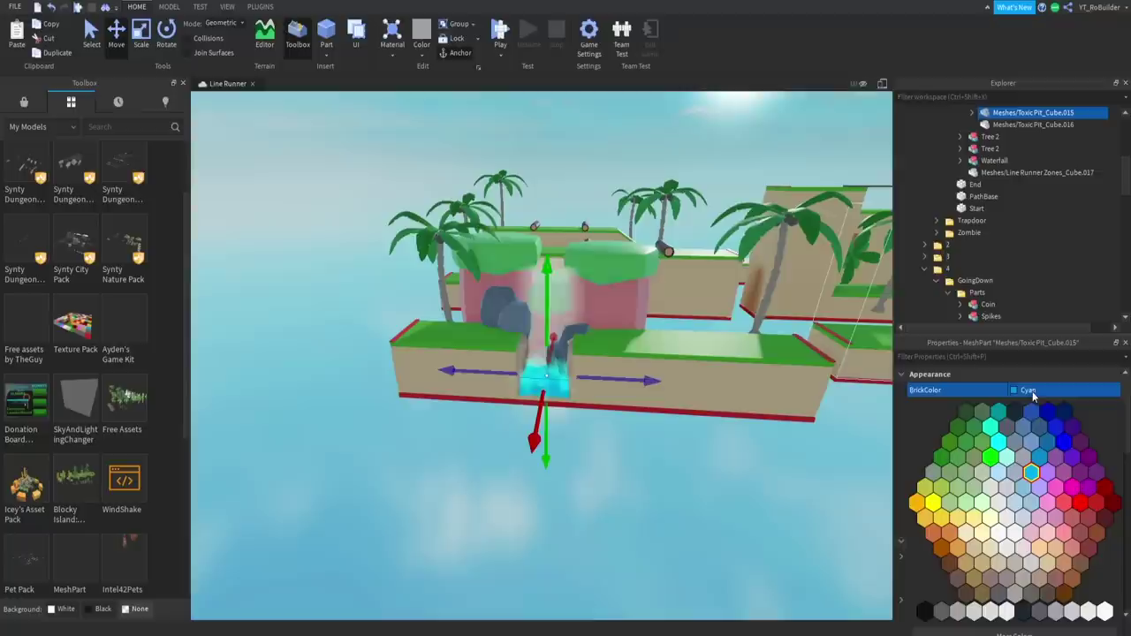
left_click(1035, 448)
left_click(636, 499)
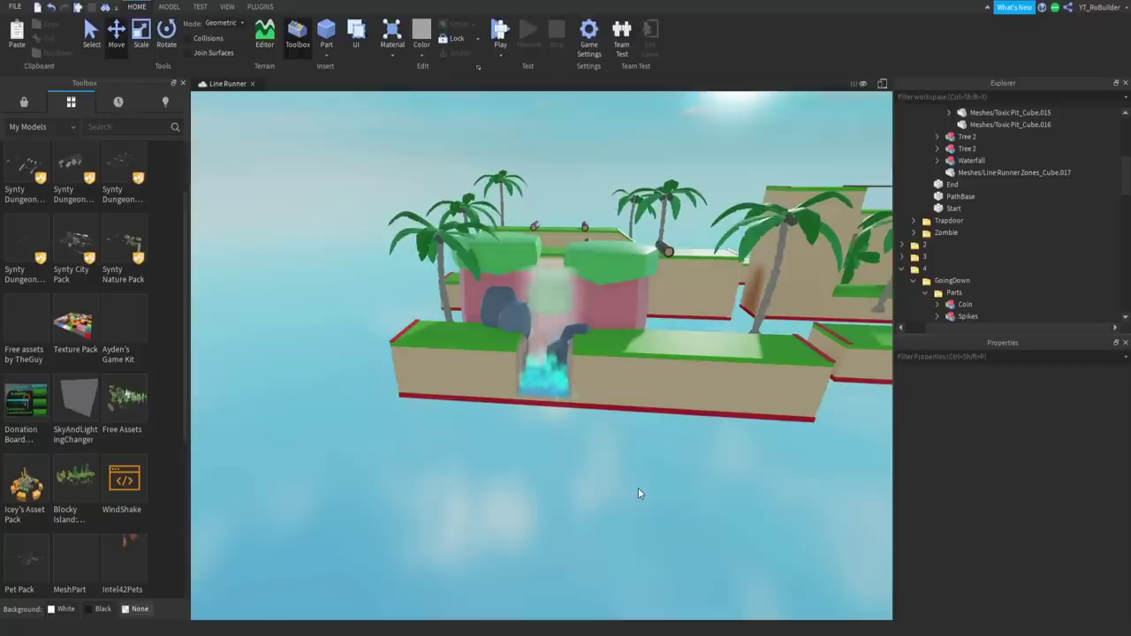
Step: Move the palm tree at the waterfall platform's outer end onto the grass and adjust its height so the trunk sits on the ground
right_click_drag(636, 492, 479, 343)
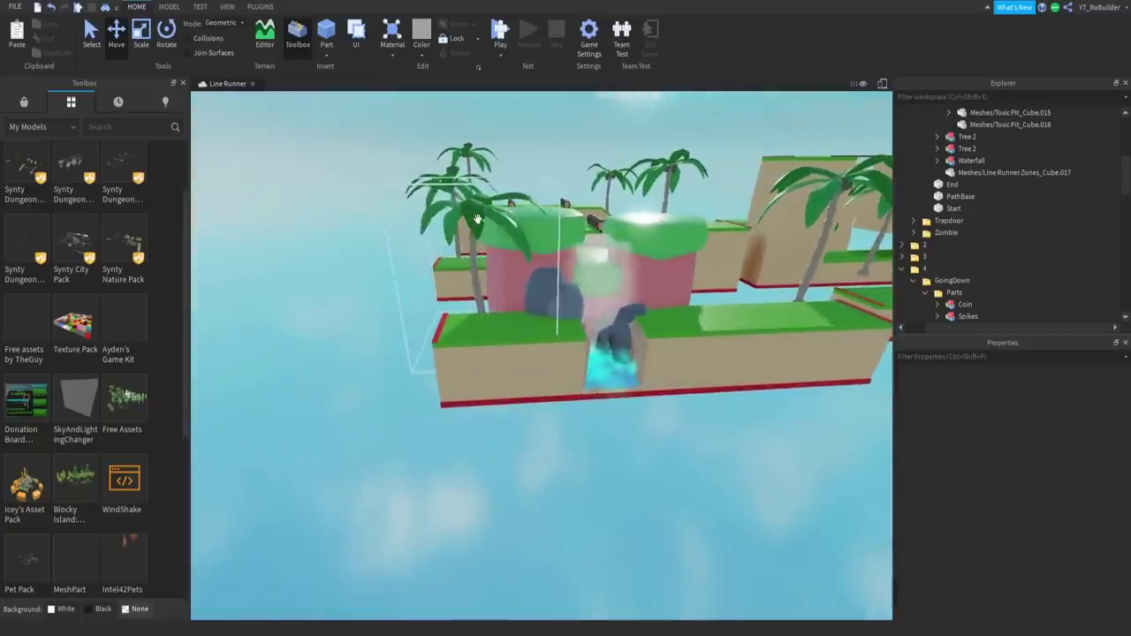
left_click(479, 343)
left_click_drag(479, 342, 504, 328)
scroll(474, 328, "up", 5)
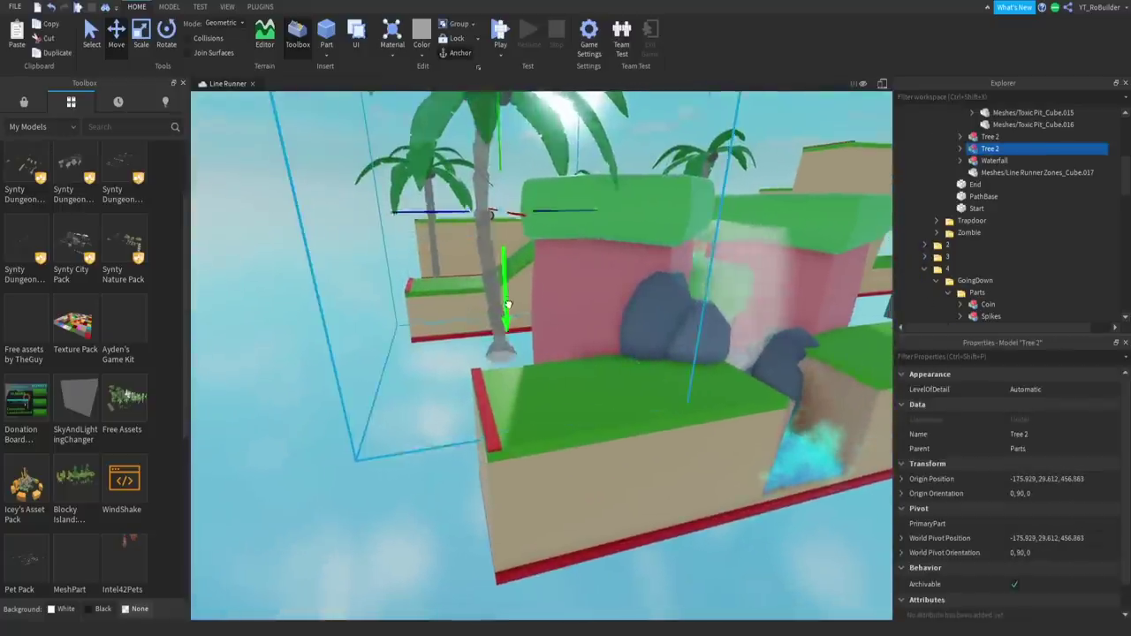
scroll(512, 297, "up", 5)
left_click_drag(461, 229, 550, 234)
right_click_drag(551, 234, 547, 308)
left_click_drag(548, 308, 551, 271)
right_click_drag(551, 272, 561, 290)
scroll(561, 291, "down", 3)
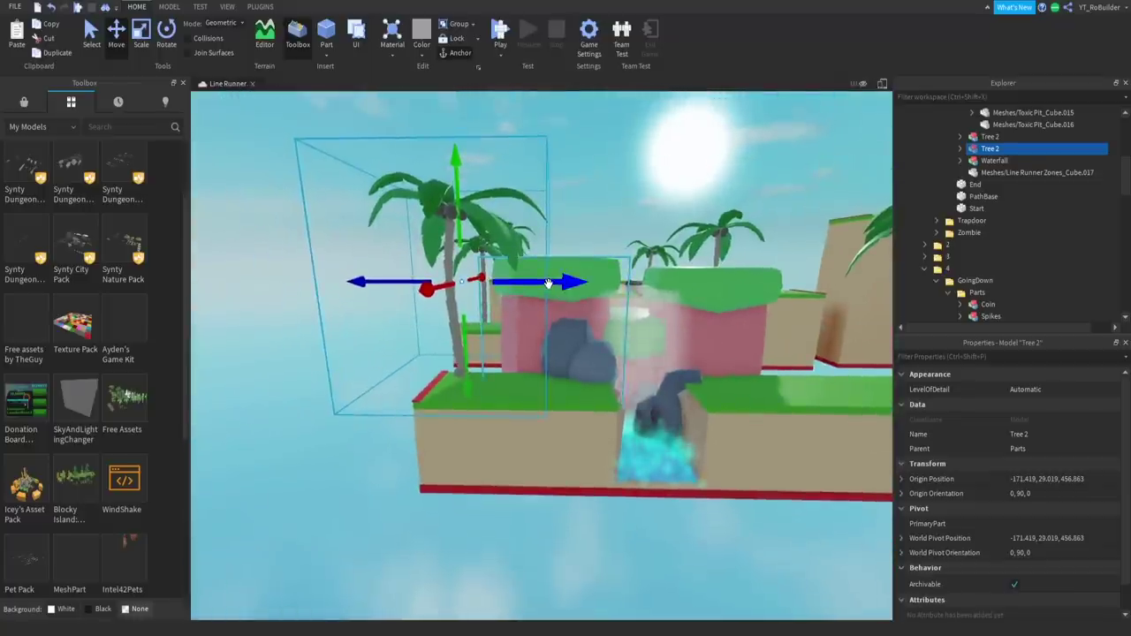
Step: Move the palm tree at the platform's other end onto the grass, raise it to ground level and shift it towards the waterfall
key("w")
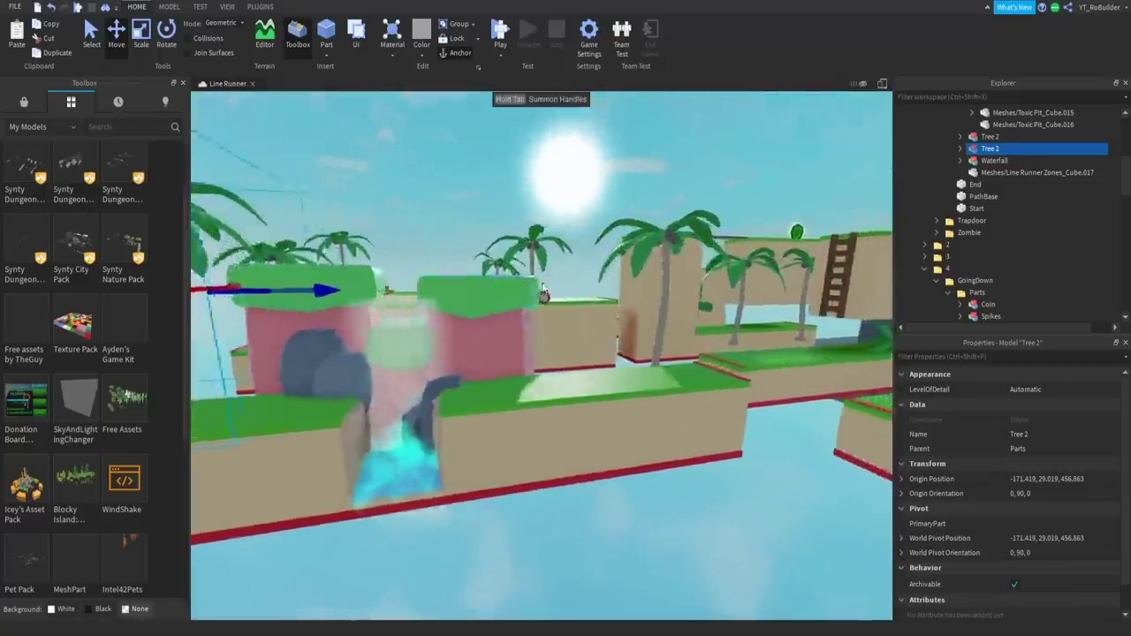
left_click(557, 267)
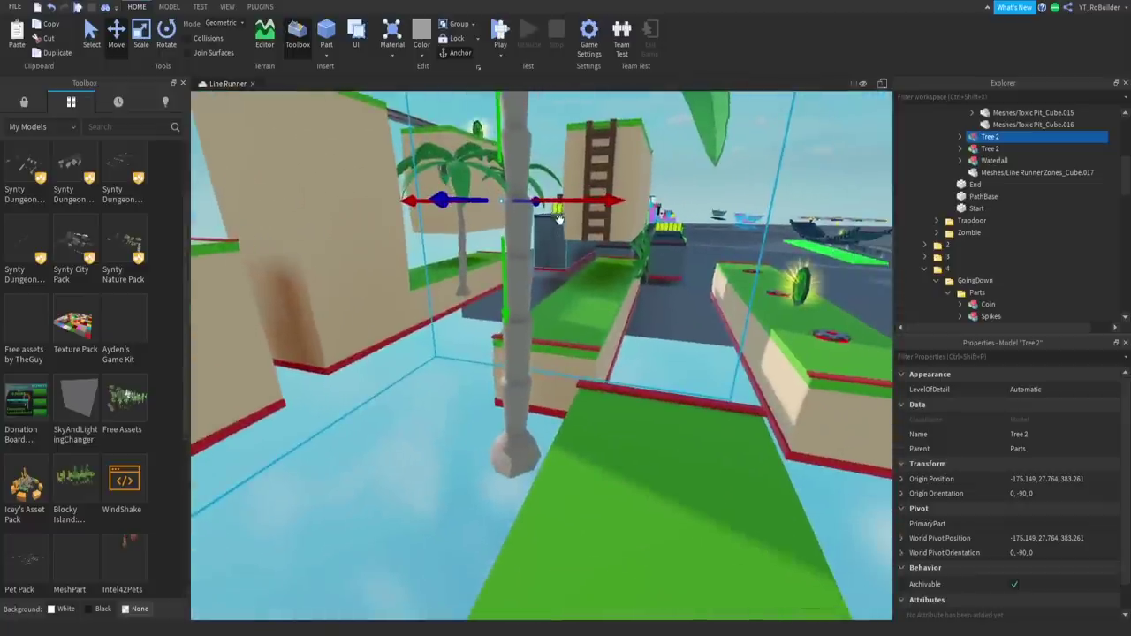
left_click_drag(618, 237, 632, 236)
right_click_drag(632, 236, 521, 265)
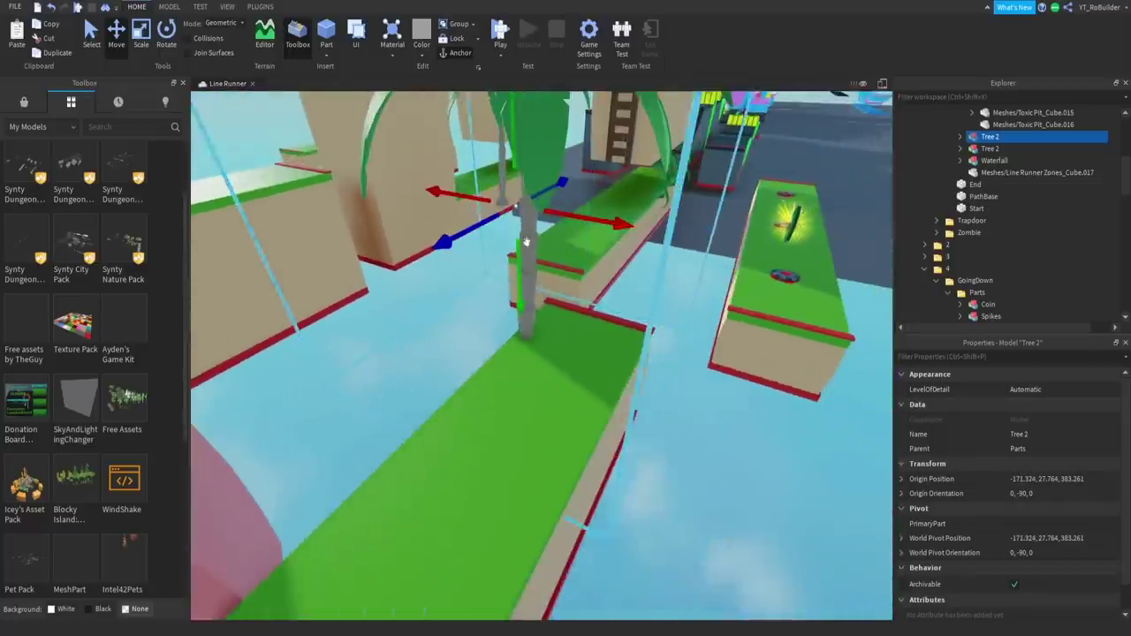
left_click_drag(522, 265, 520, 255)
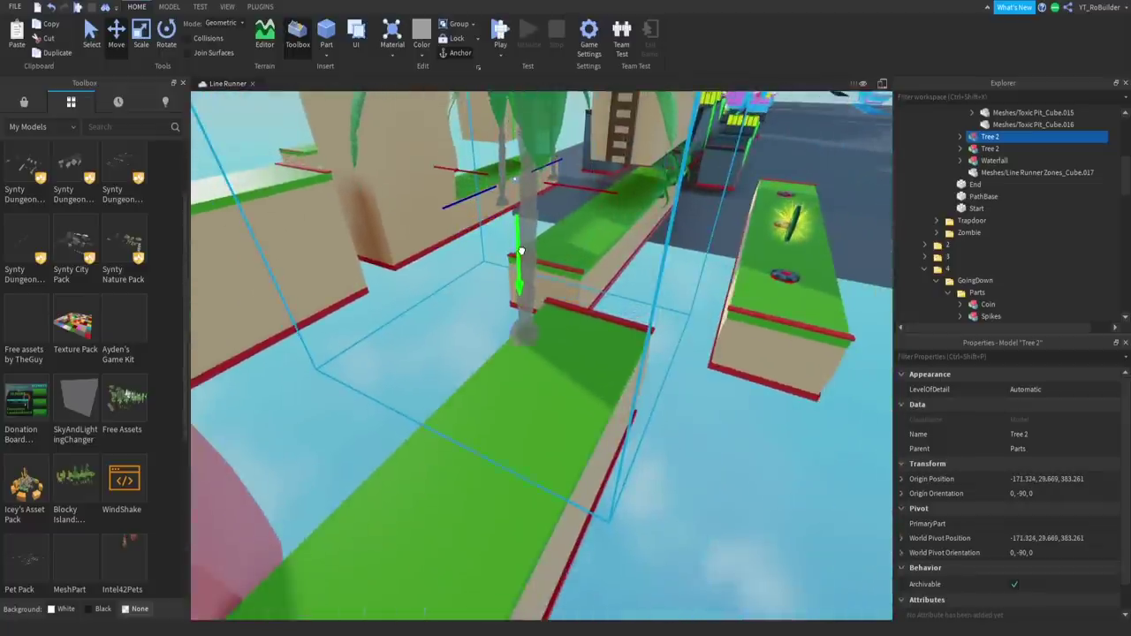
right_click_drag(521, 251, 573, 268)
scroll(574, 268, "down", 10)
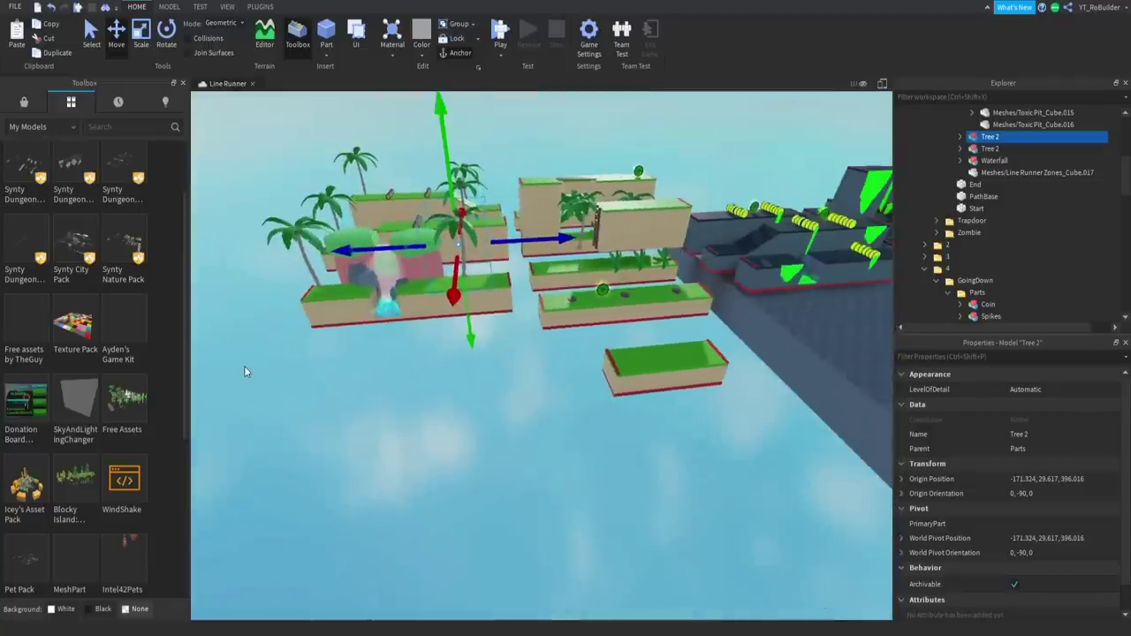
Step: Insert an asset pack from My Models, separate its SnowPatch mesh and delete the rest of the pack
scroll(74, 351, "down", 3)
scroll(74, 351, "down", 1)
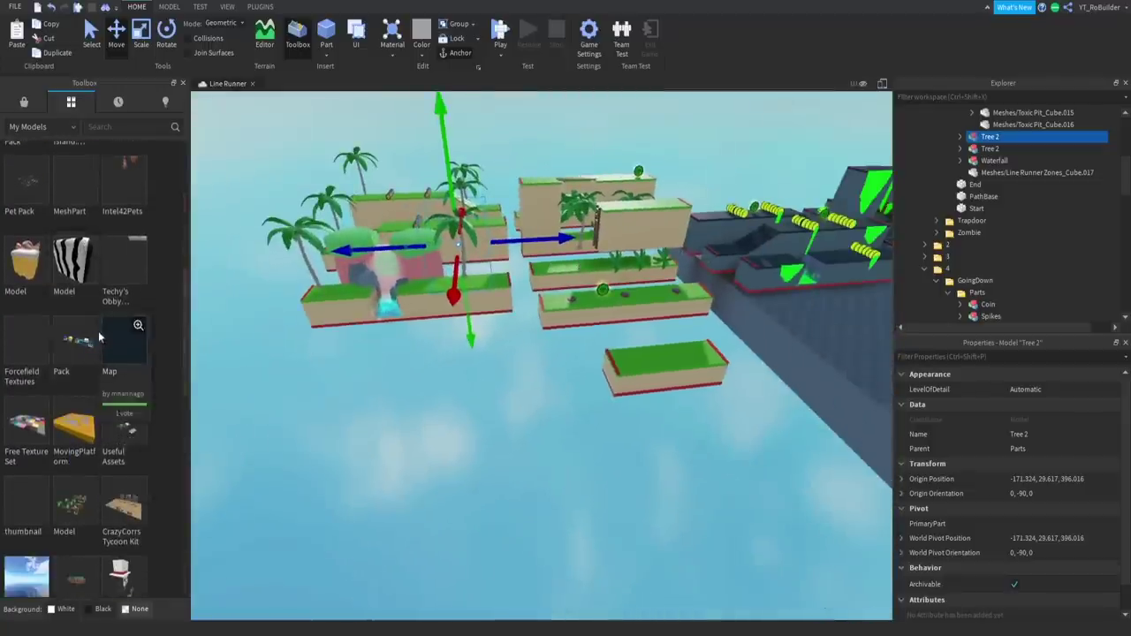
left_click_drag(452, 380, 535, 372)
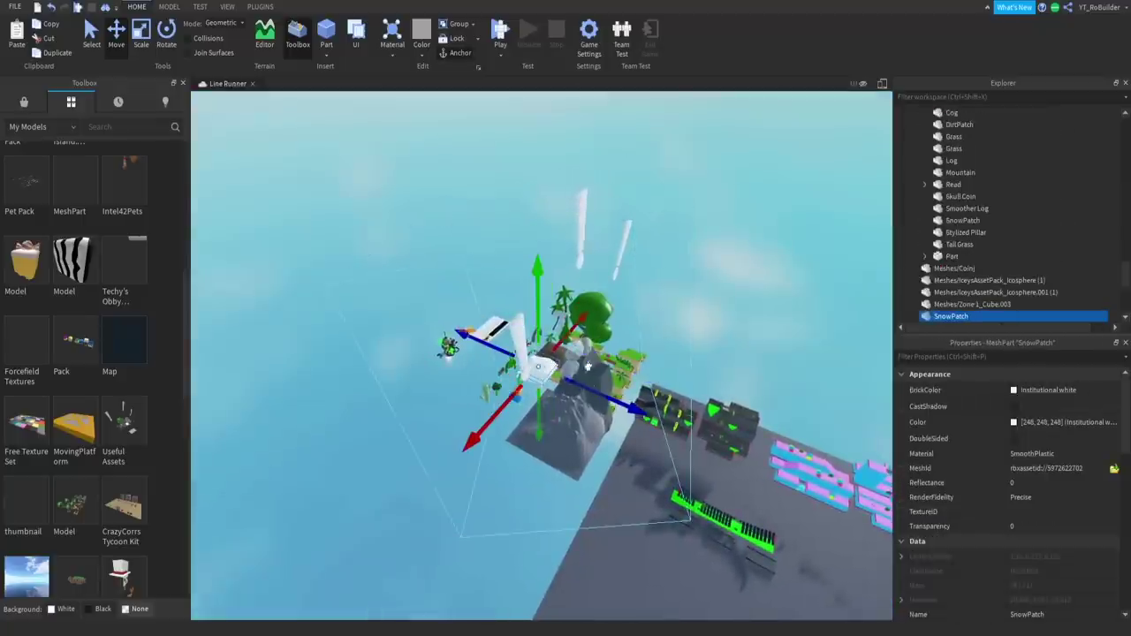
key("Delete")
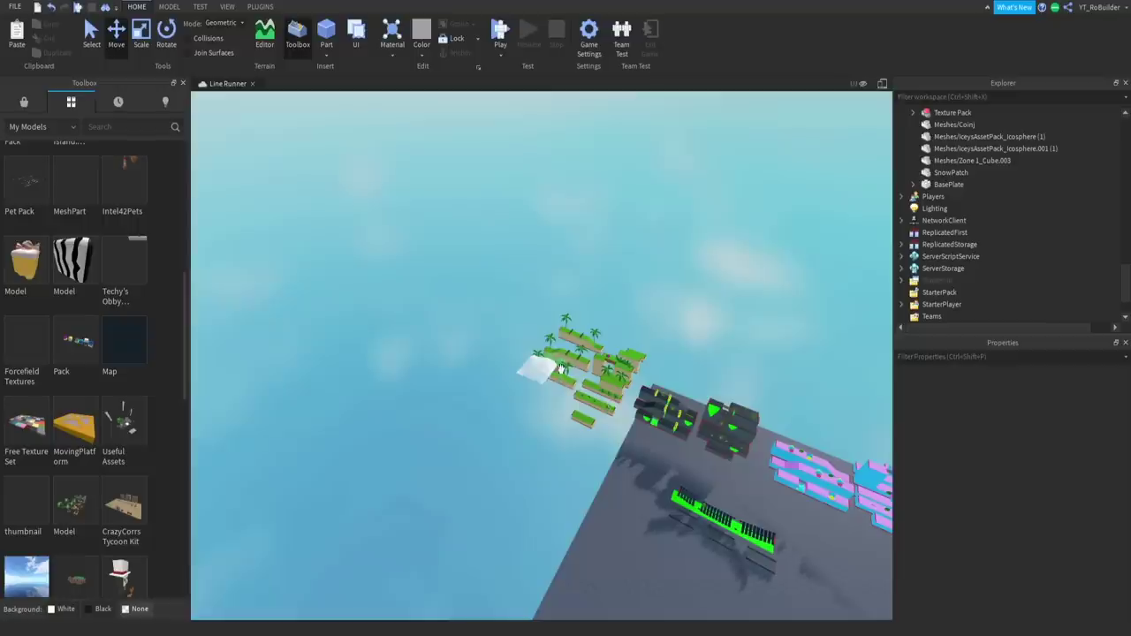
Step: Bring the SnowPatch mesh over to the waterfall platform and colour it sand yellow (161, 147, 115)
left_click(530, 369)
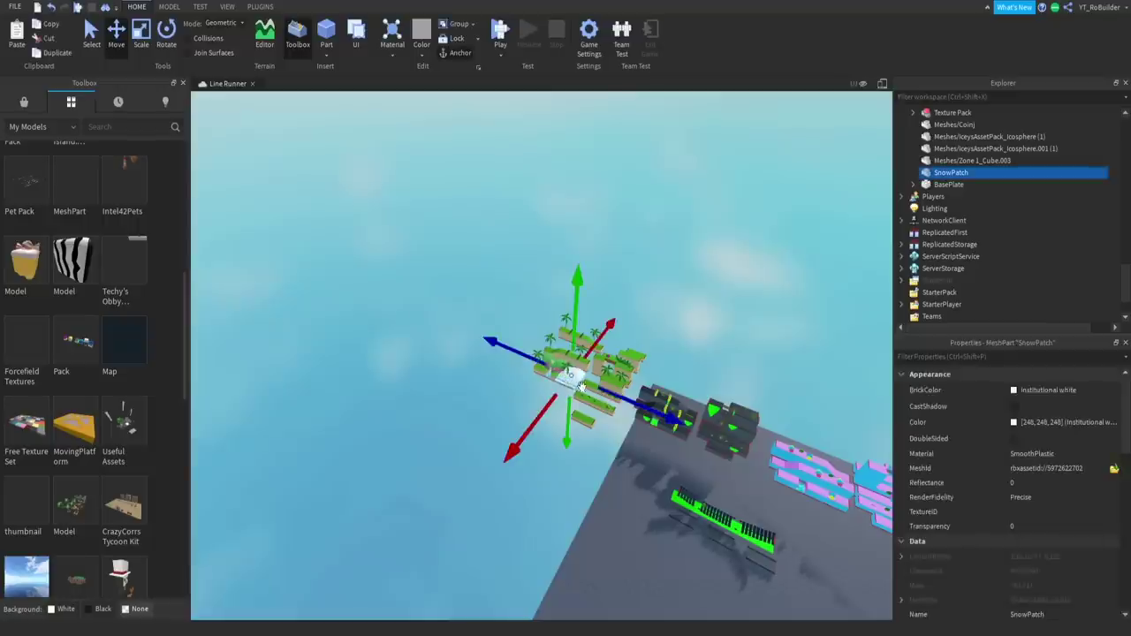
left_click(1066, 391)
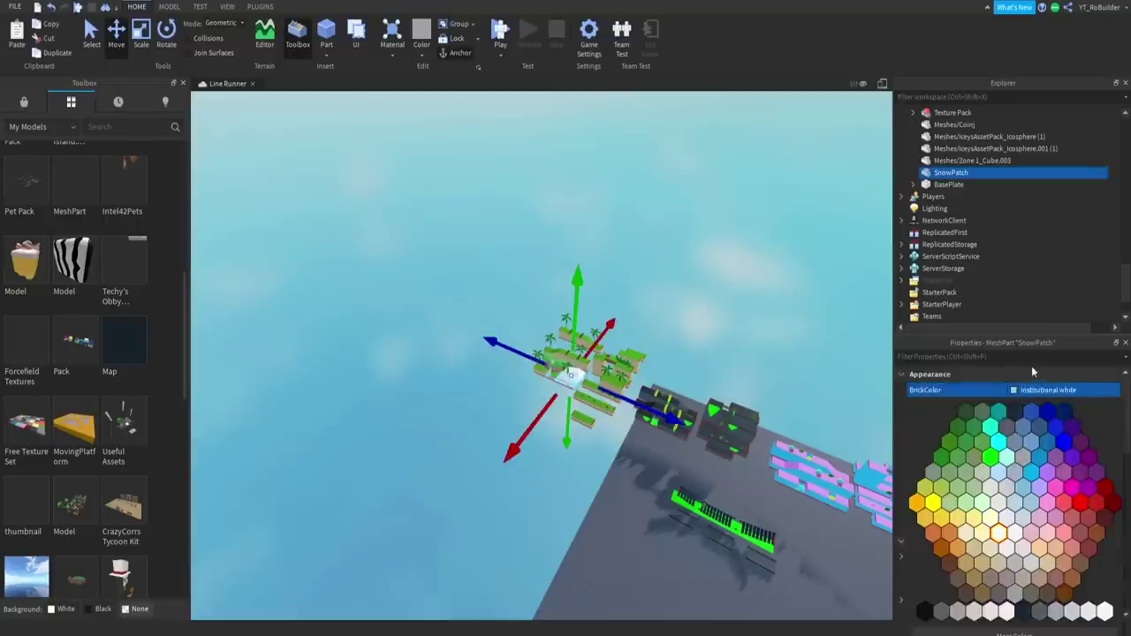
left_click(1013, 422)
left_click_drag(566, 182, 346, 123)
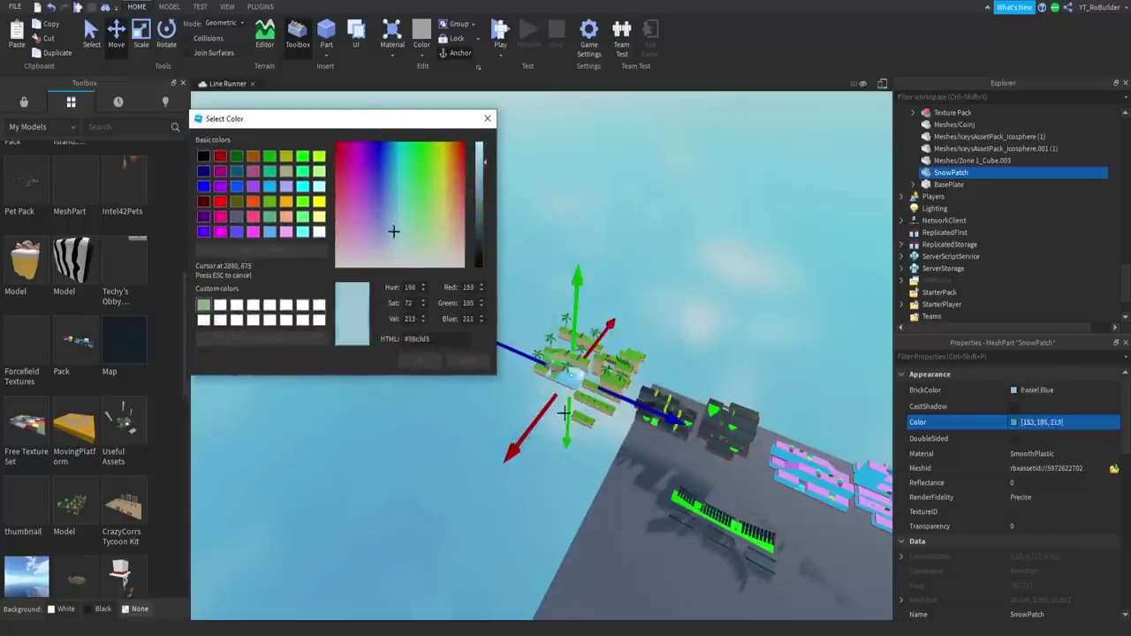
left_click(421, 361)
key("f")
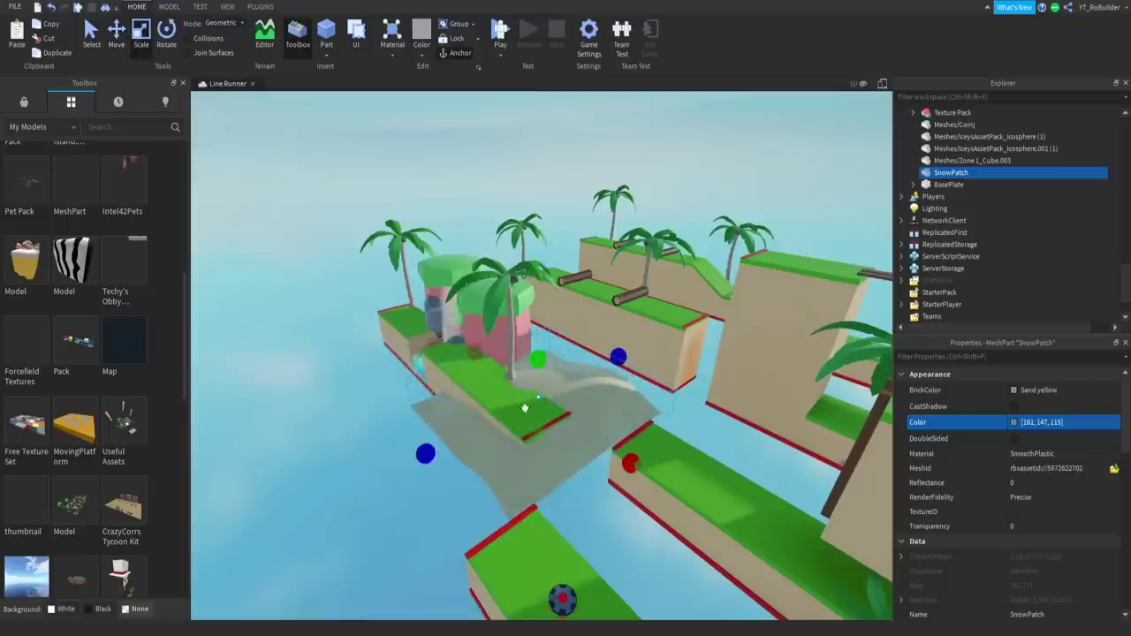
Step: Scale down the SnowPatch, set it at the platform's rear edge beside the pink terrain block, and adjust its length and width
left_click_drag(525, 407, 538, 370)
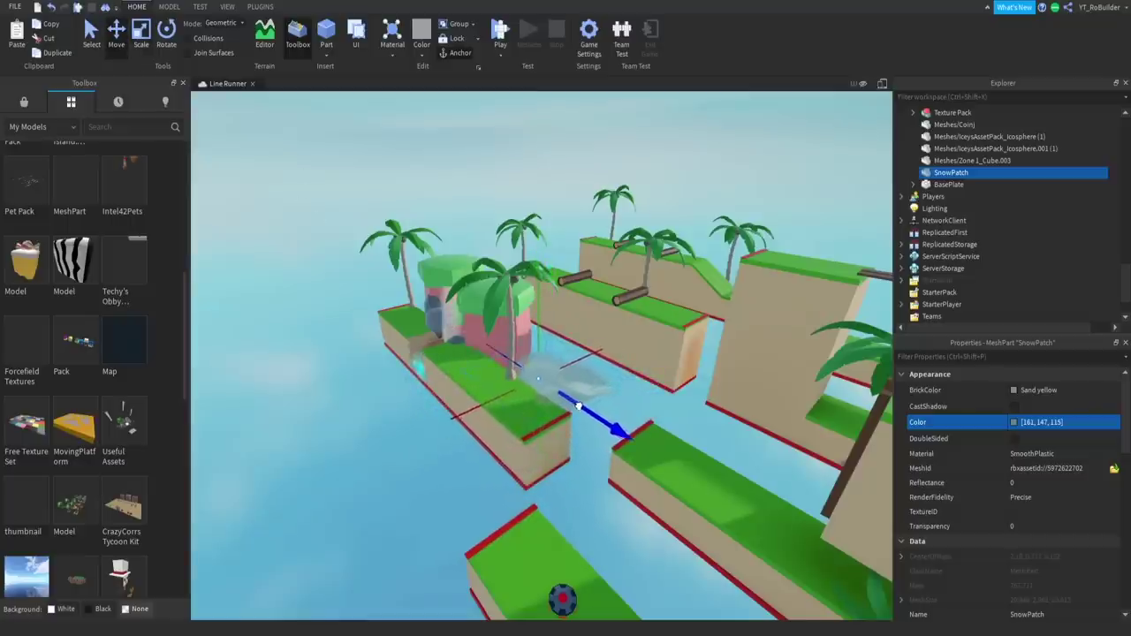
key("f")
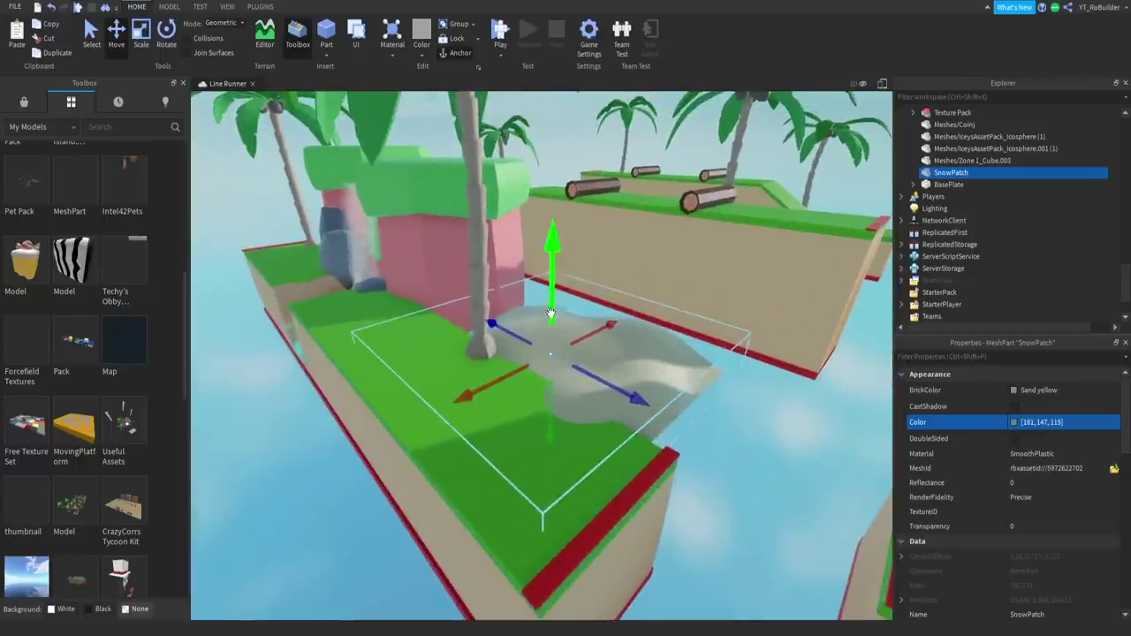
left_click_drag(550, 312, 551, 305)
right_click_drag(563, 353, 248, 174)
left_click(141, 42)
left_click_drag(411, 325, 326, 324)
right_click_drag(326, 324, 533, 342)
left_click_drag(567, 340, 588, 338)
right_click_drag(588, 338, 539, 287)
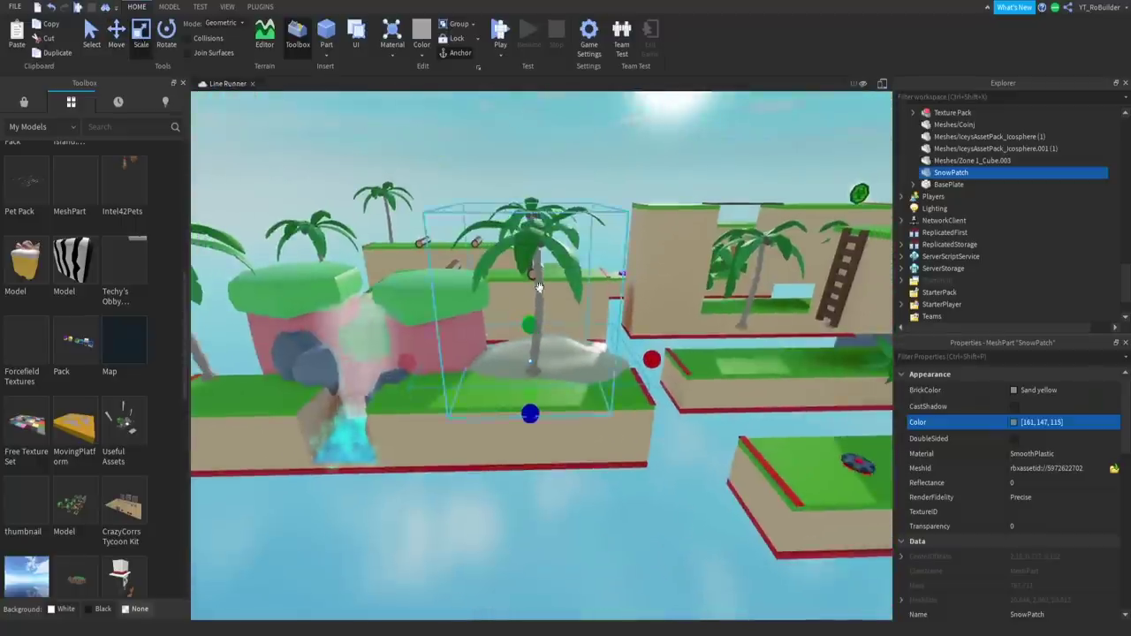
Step: Move the palm tree beside the waterfall back onto the sand-coloured mound
left_click(536, 234)
right_click_drag(535, 234, 493, 227)
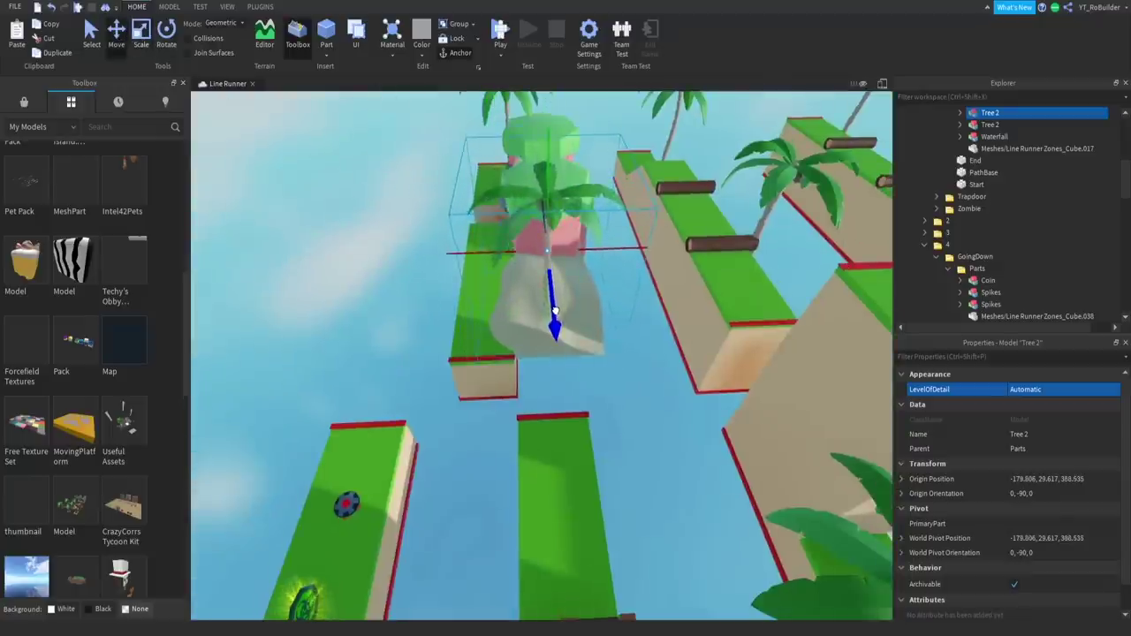
right_click_drag(555, 311, 495, 336)
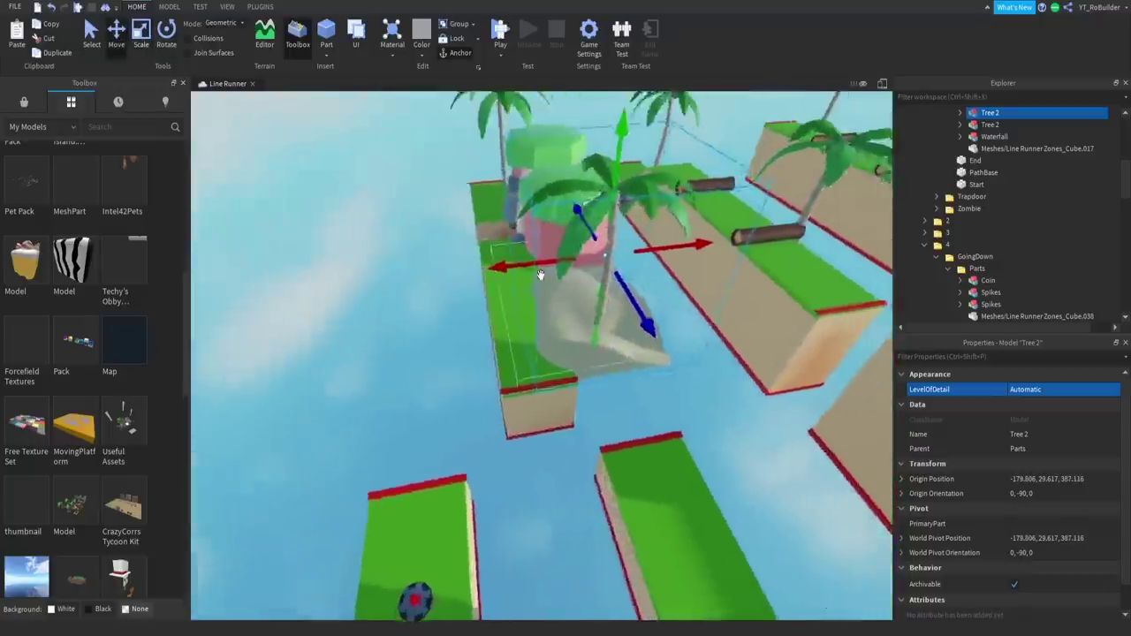
scroll(459, 354, "up", 10)
scroll(463, 380, "down", 10)
Step: Copy two small rock meshes from the Rocks model and sink the copies partly into the sand-coloured mound near the palm tree
left_click(441, 318, "ctrl")
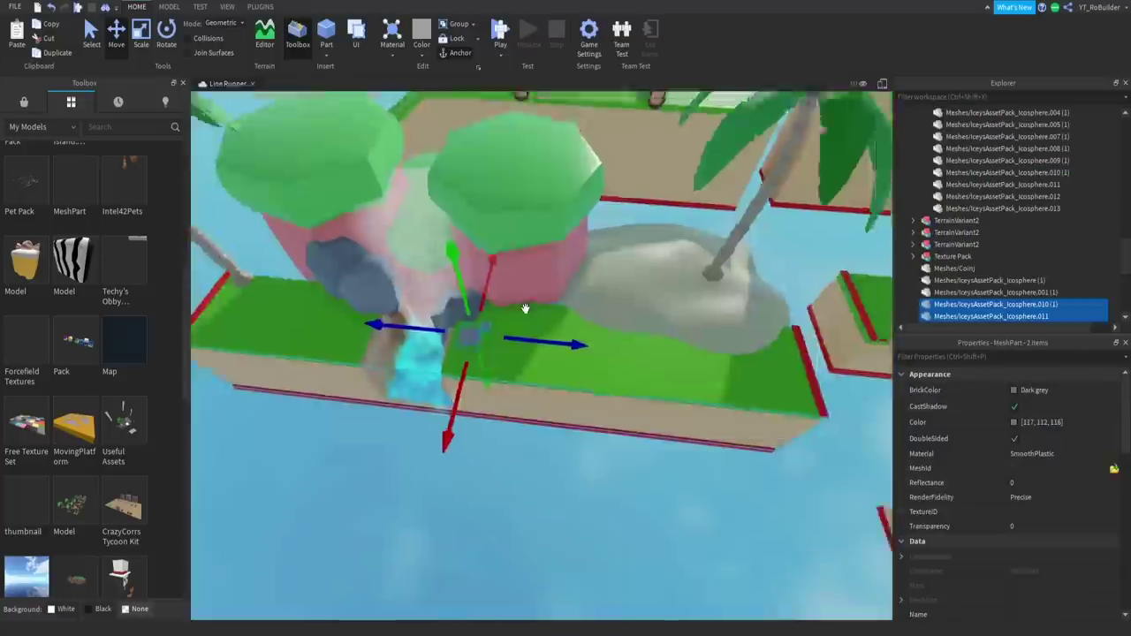
scroll(441, 318, "up", 3)
right_click_drag(442, 318, 616, 186)
scroll(672, 192, "up", 5)
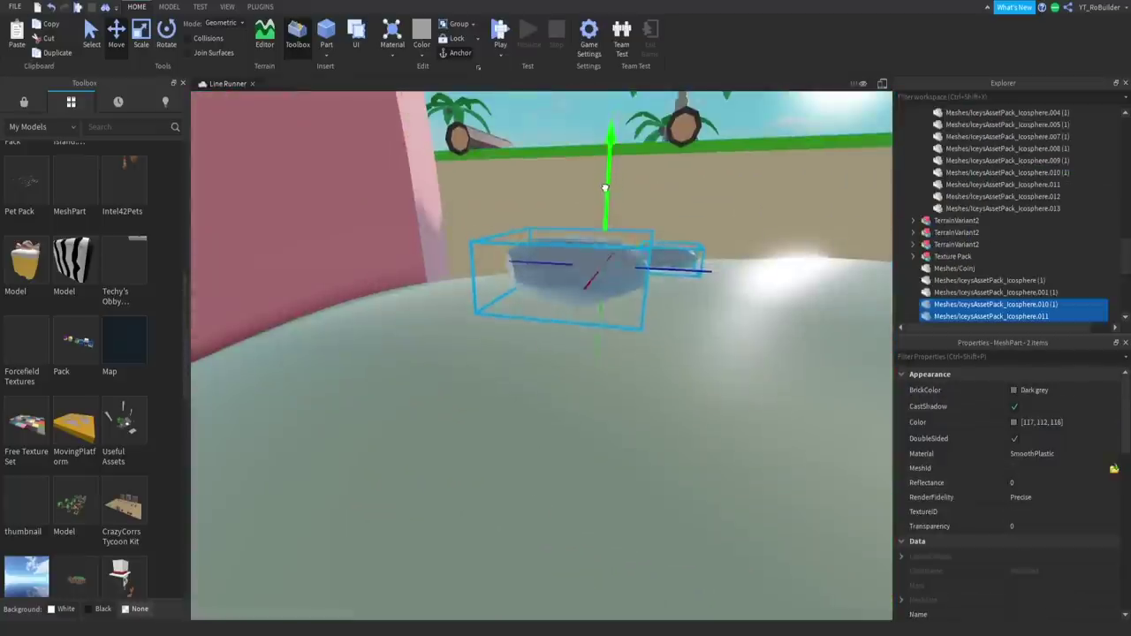
left_click(574, 278)
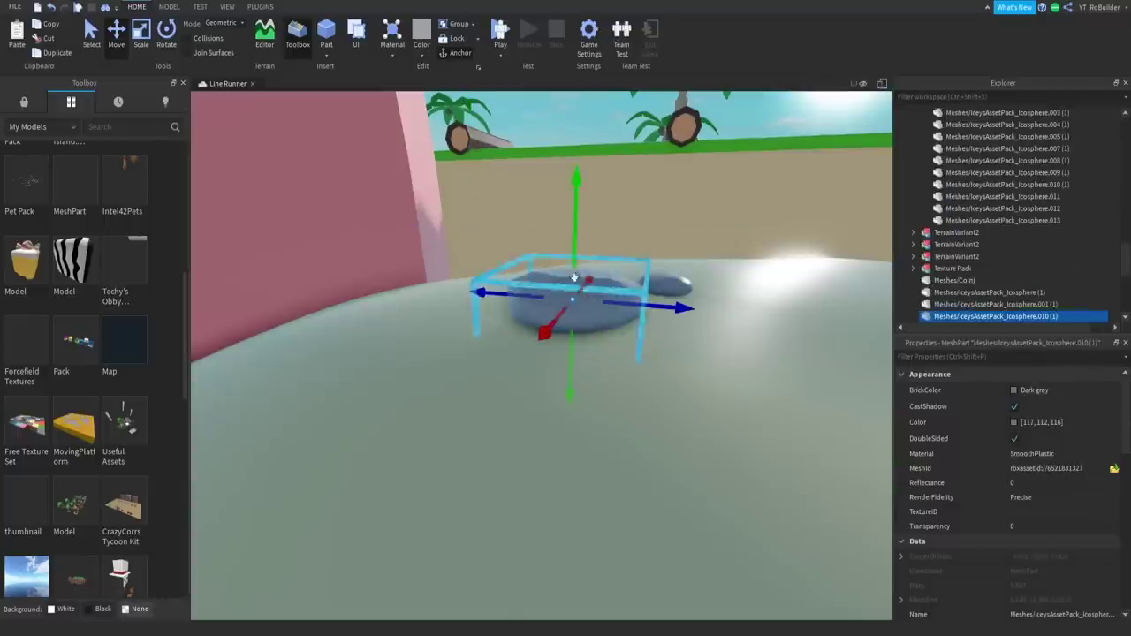
scroll(686, 262, "down", 6)
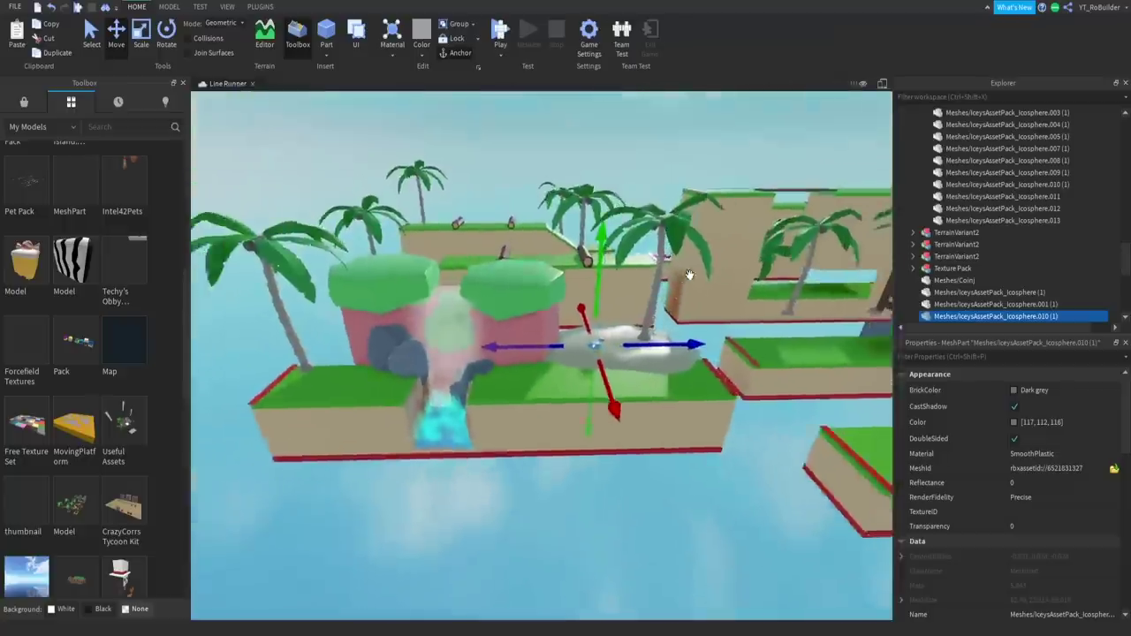
mouse_move(686, 263)
right_mouse_down()
mouse_move(694, 277)
mouse_move(686, 273)
right_mouse_up()
left_click(695, 278)
scroll(689, 274, "up", 5)
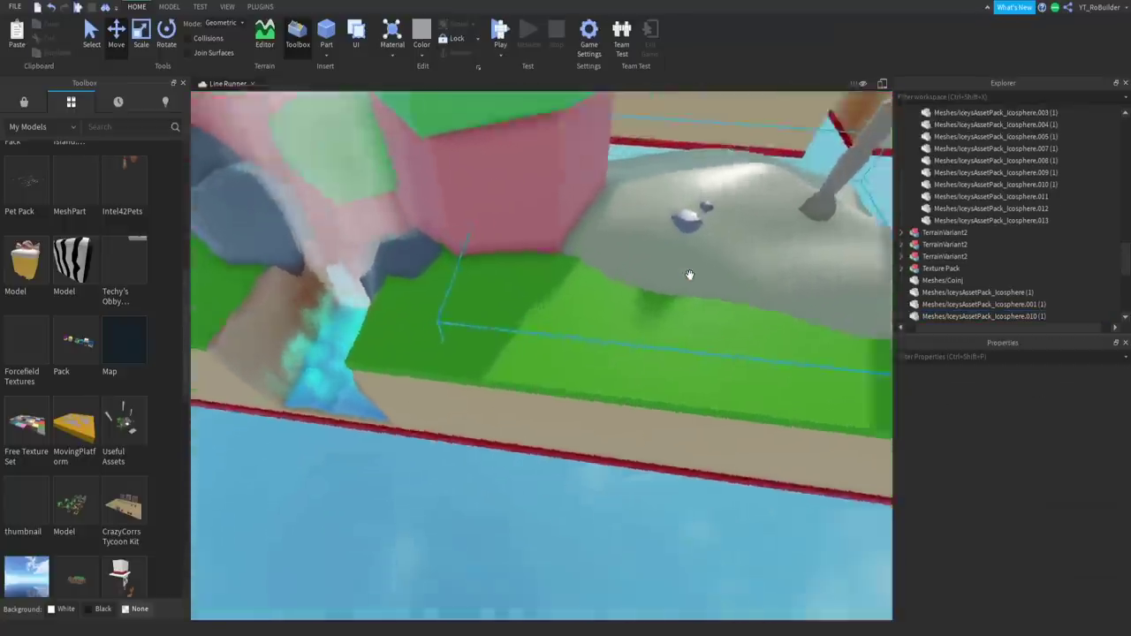
scroll(687, 273, "down", 5)
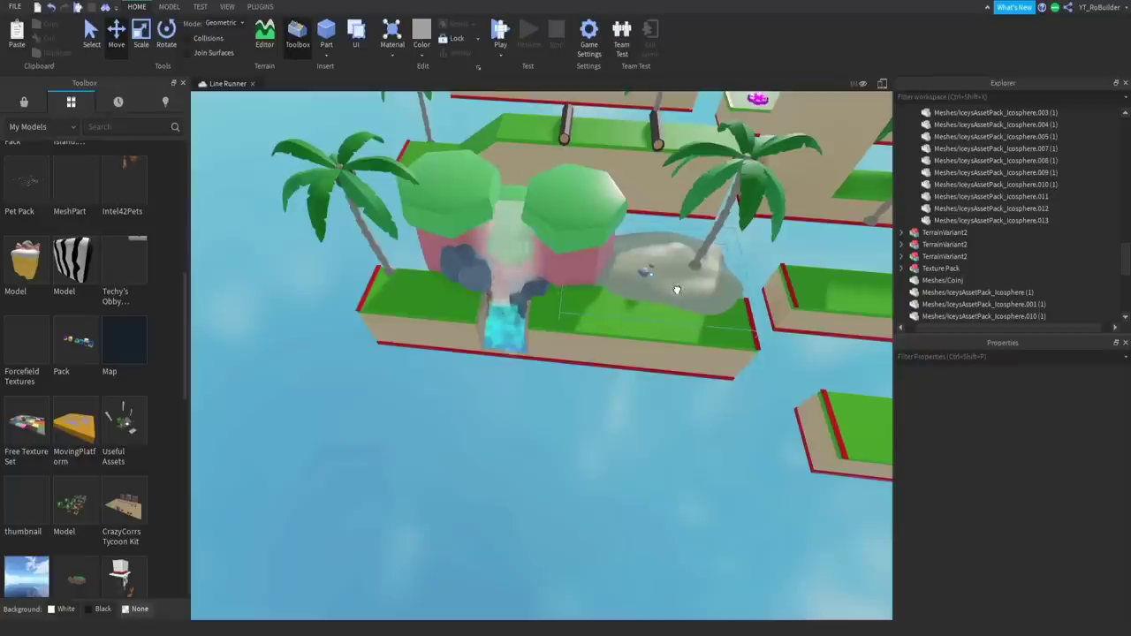
Step: Locate the waterfall platform's StraightWithHole folder in the object hierarchy and collapse the contents of folder 4
left_click(676, 289)
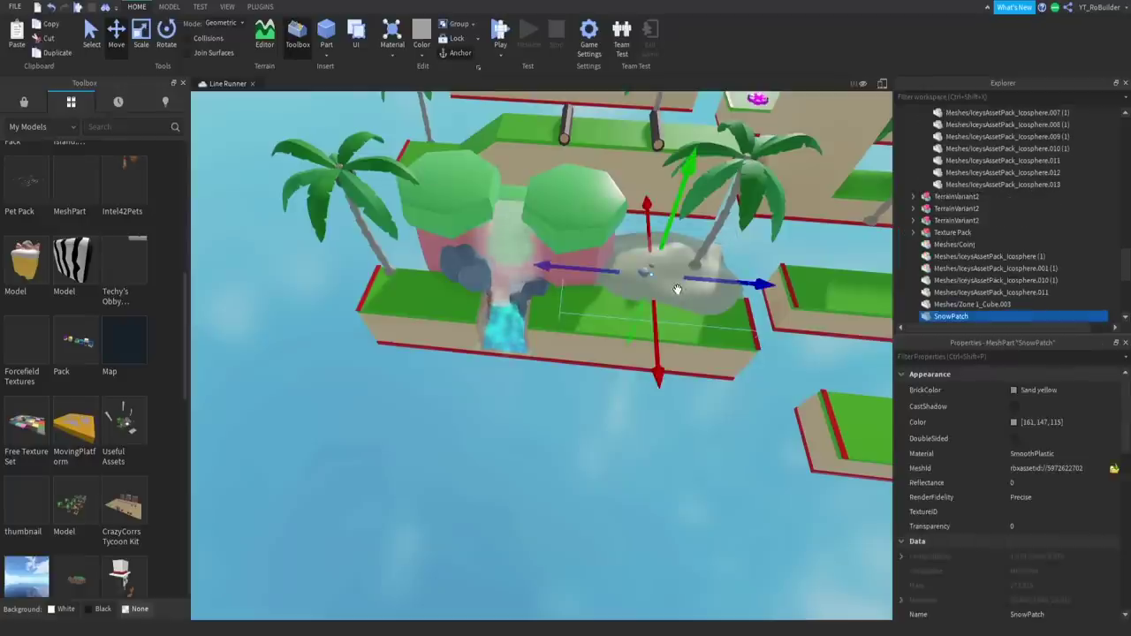
left_click(561, 335)
scroll(980, 155, "up", 3)
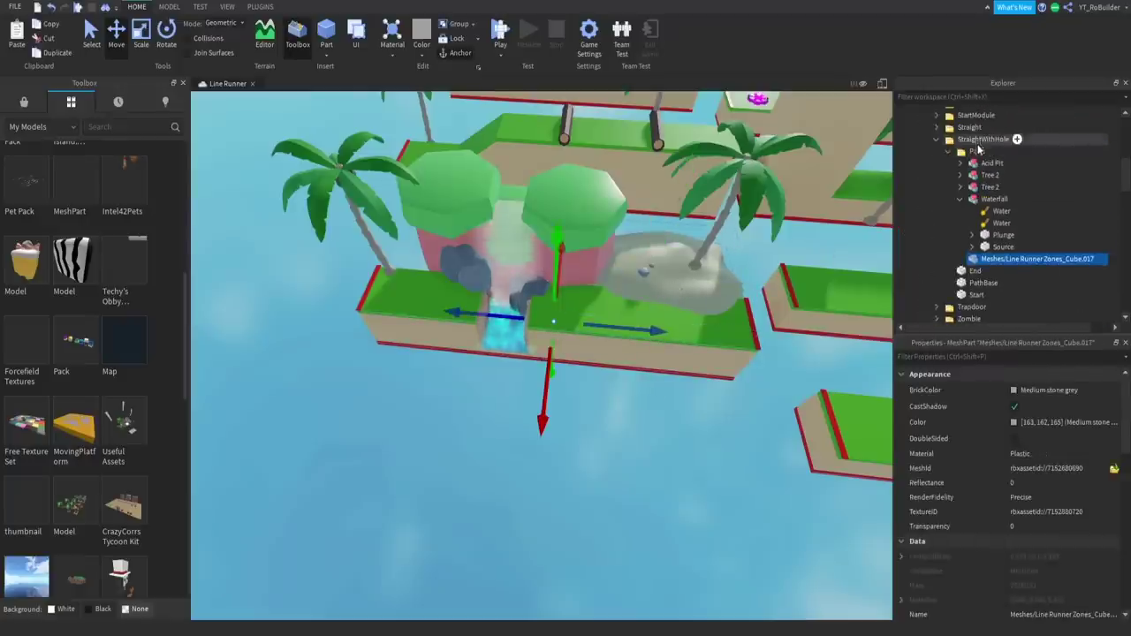
scroll(965, 209, "down", 4)
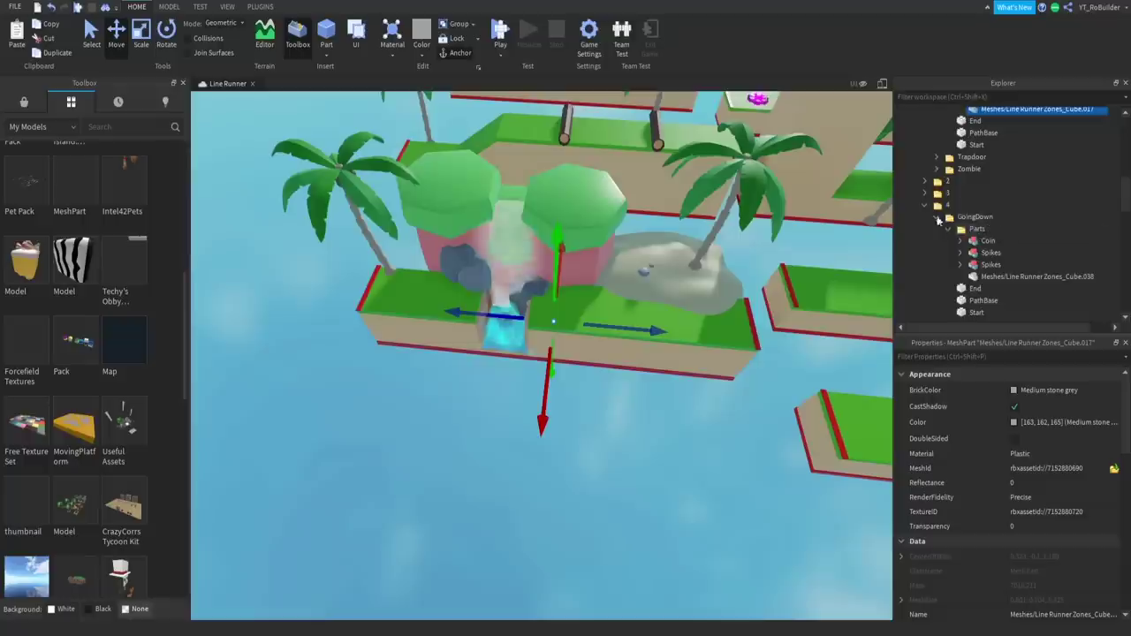
left_click(913, 195)
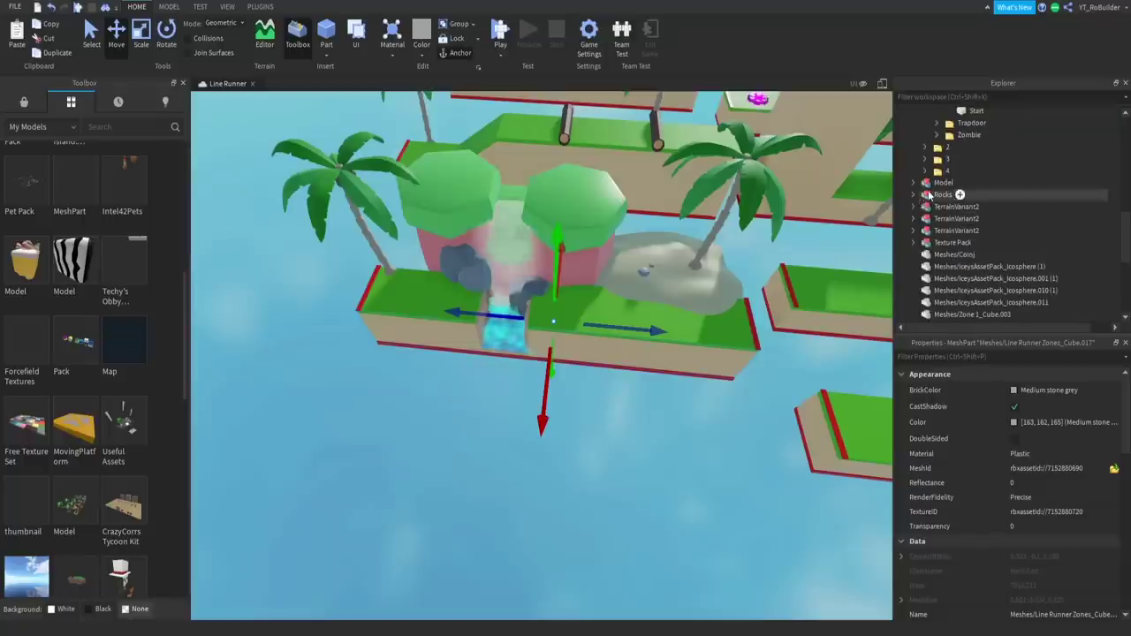
Step: Move the Rocks model, three TerrainVariant2 models, four loose rock meshes and SnowPatch into StraightWithHole's Parts folder, and collapse that folder
left_click(936, 194)
left_click(954, 207, "ctrl")
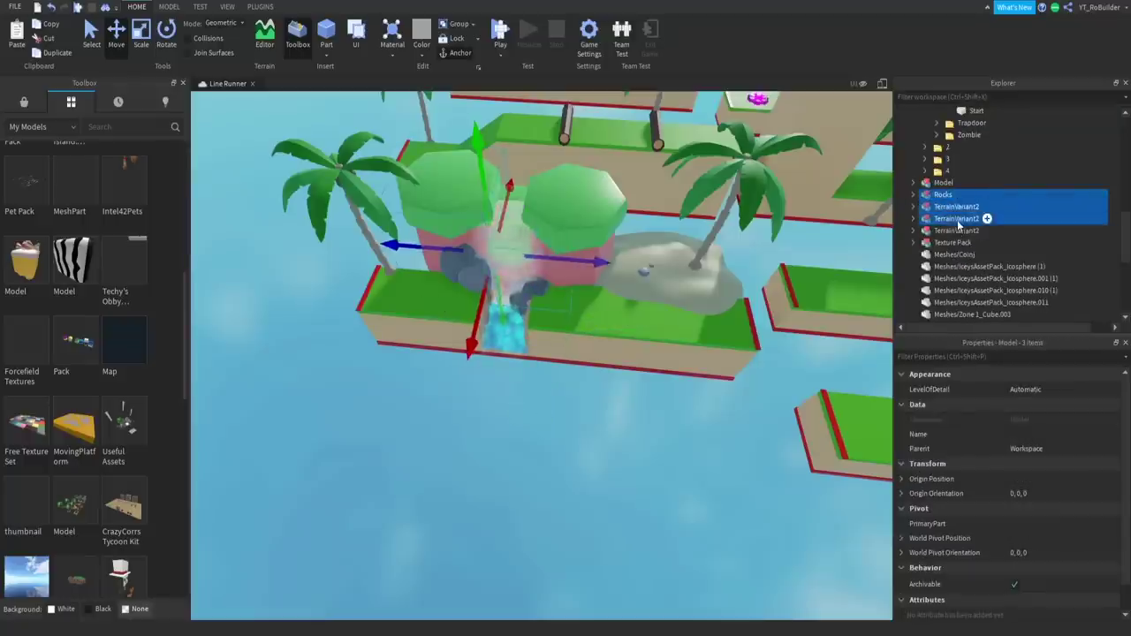
scroll(950, 234, "down", 3)
left_click(951, 224, "ctrl")
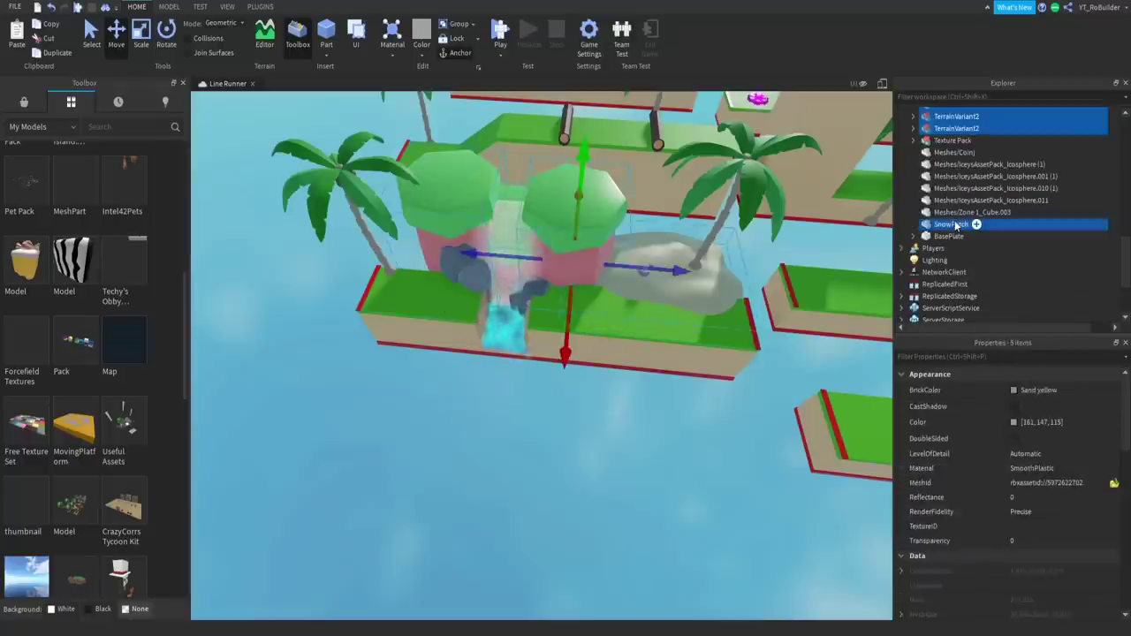
key("f")
left_click(985, 200, "ctrl")
left_click(988, 188, "ctrl")
left_click(991, 176, "ctrl")
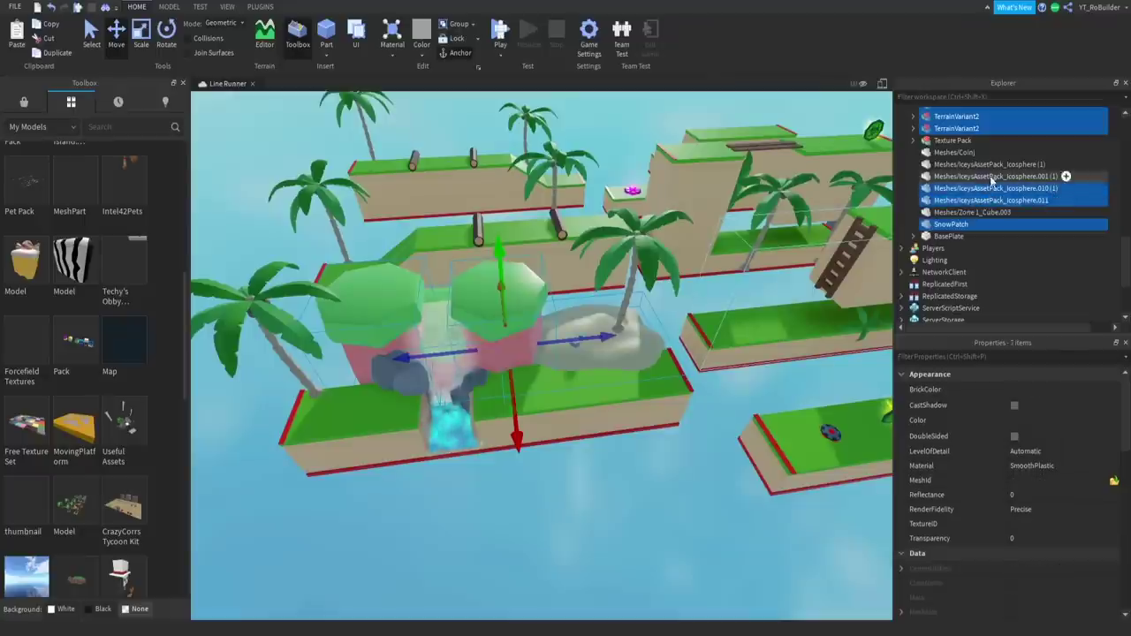
scroll(985, 209, "up", 1)
key("f")
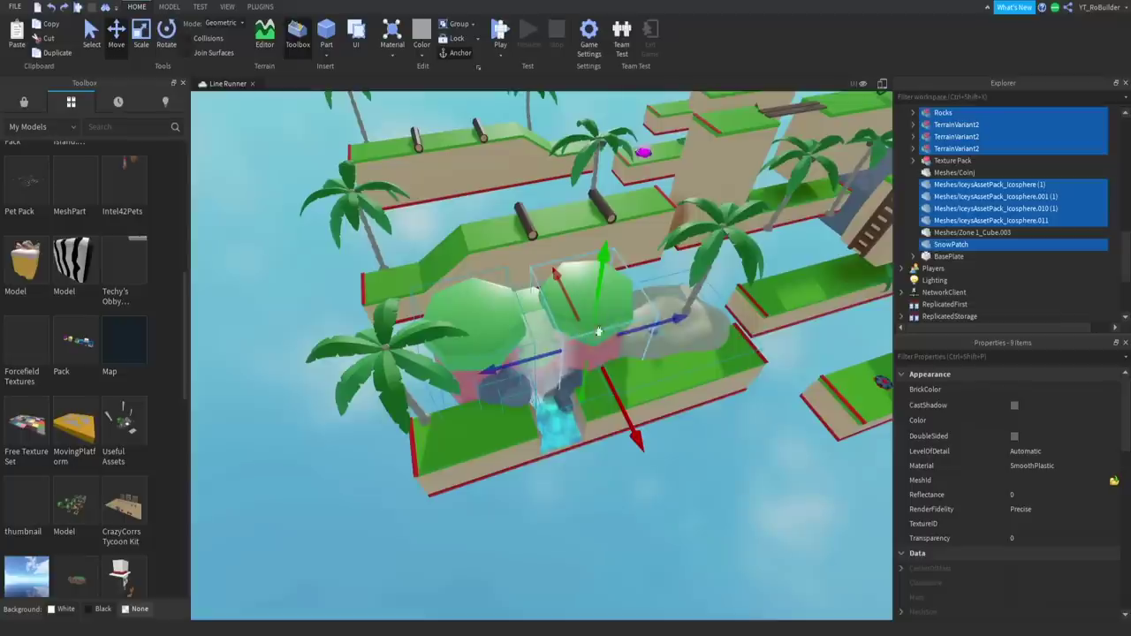
left_click_drag(930, 179, 1018, 272)
left_click(942, 154)
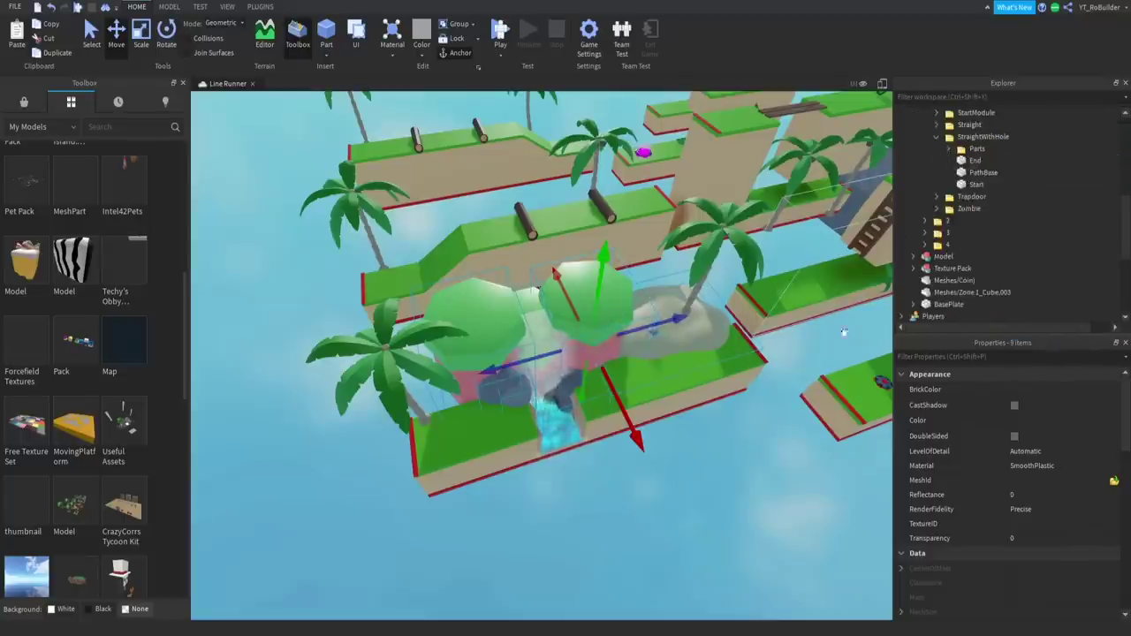
Step: Duplicate the SnowPatch sand mound and place the copy along the front side of the waterfall platform, adjusting its height
left_click(688, 328)
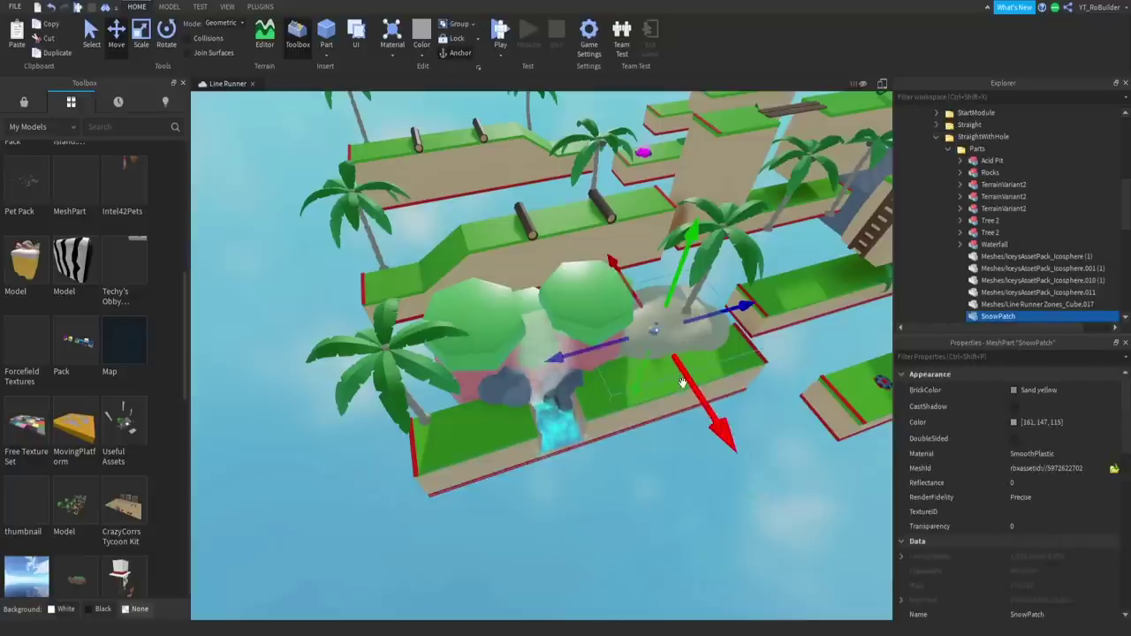
key("ctrl+d")
left_click_drag(681, 382, 740, 380)
scroll(765, 379, "up", 5)
right_click_drag(765, 379, 765, 383)
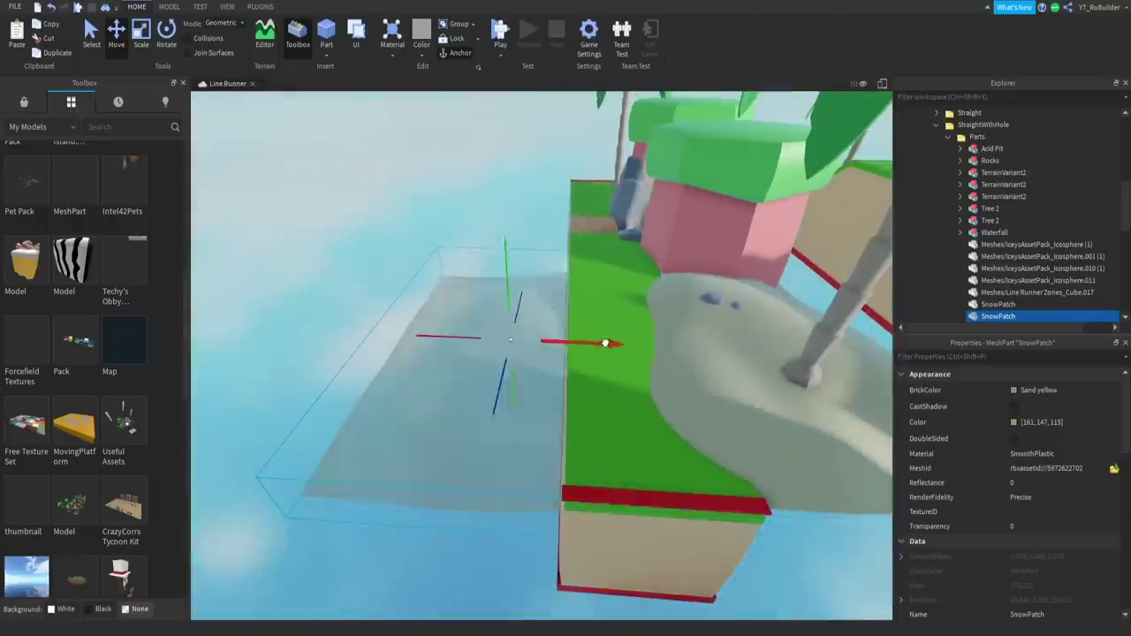
left_click_drag(515, 276, 519, 267)
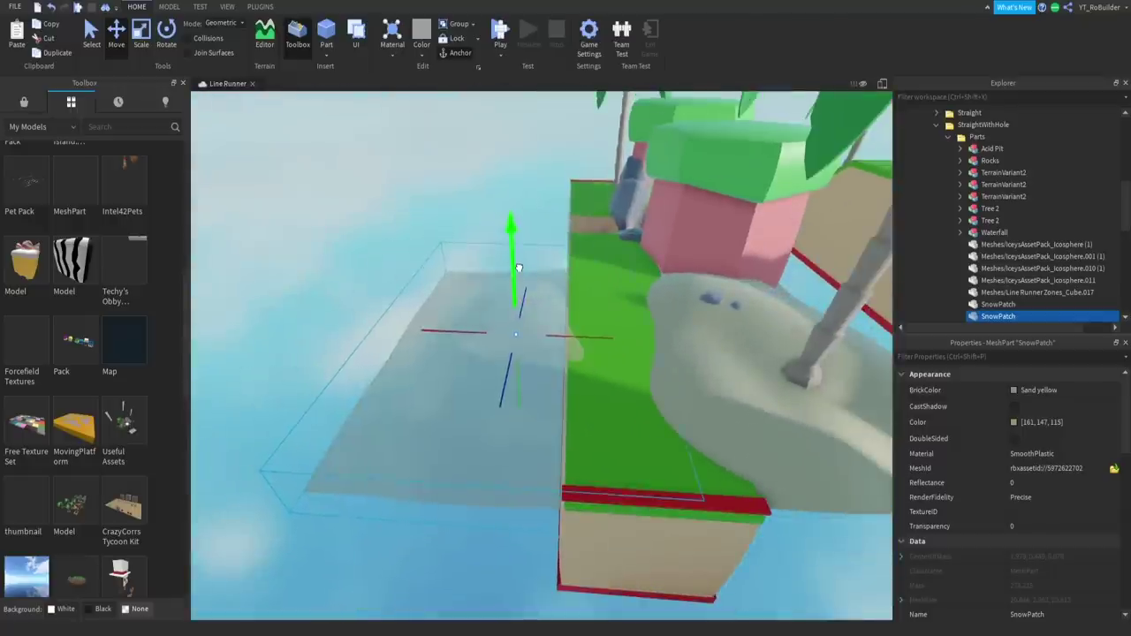
Step: Scale the front sand mound so it reaches further down below the platform, with a slightly lower peak and narrower width
key("f")
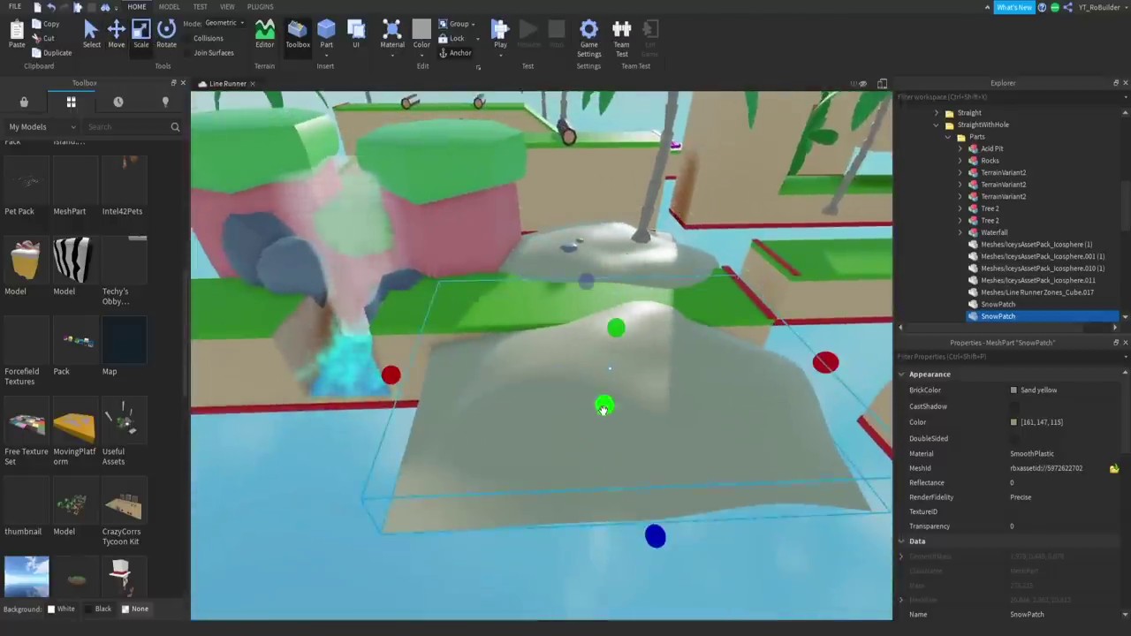
left_click_drag(603, 408, 582, 386)
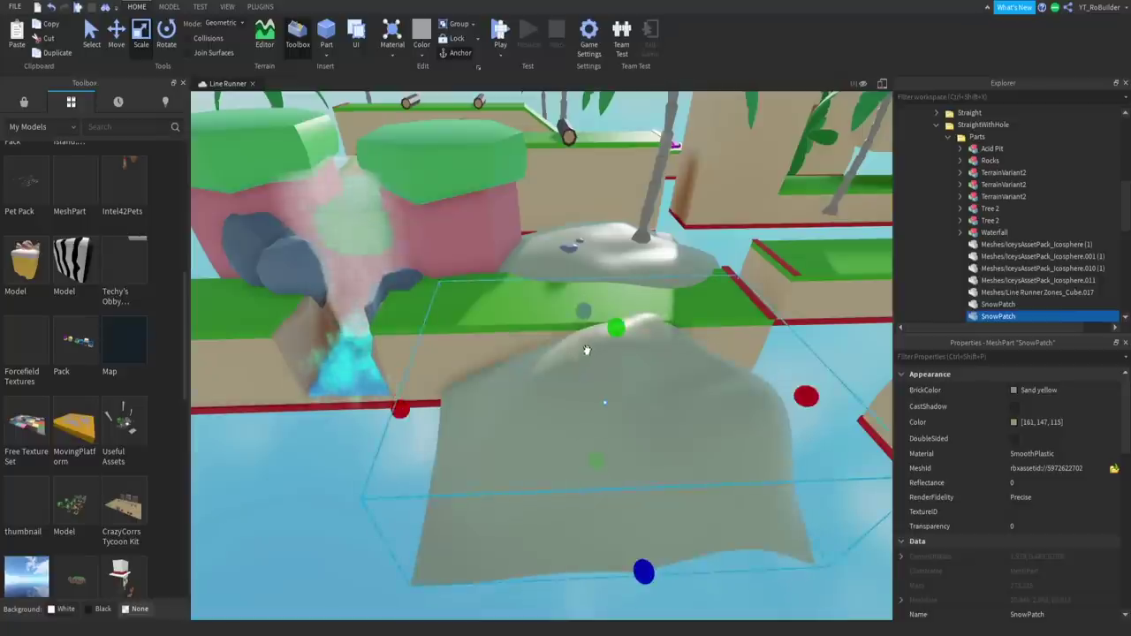
left_click_drag(616, 331, 610, 341)
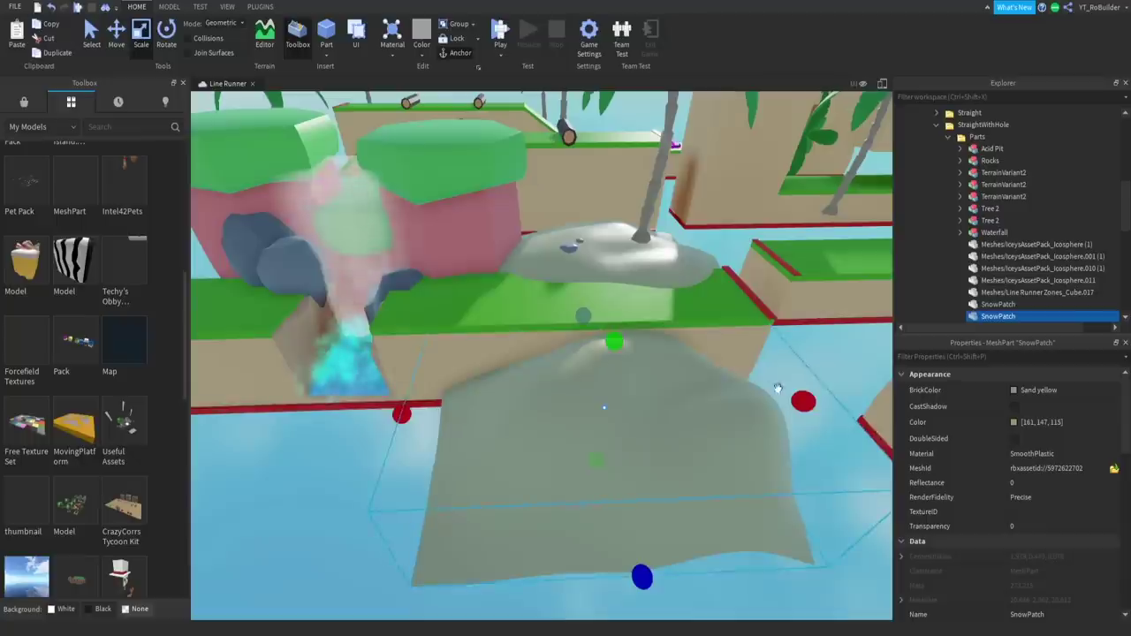
left_click_drag(804, 400, 789, 401)
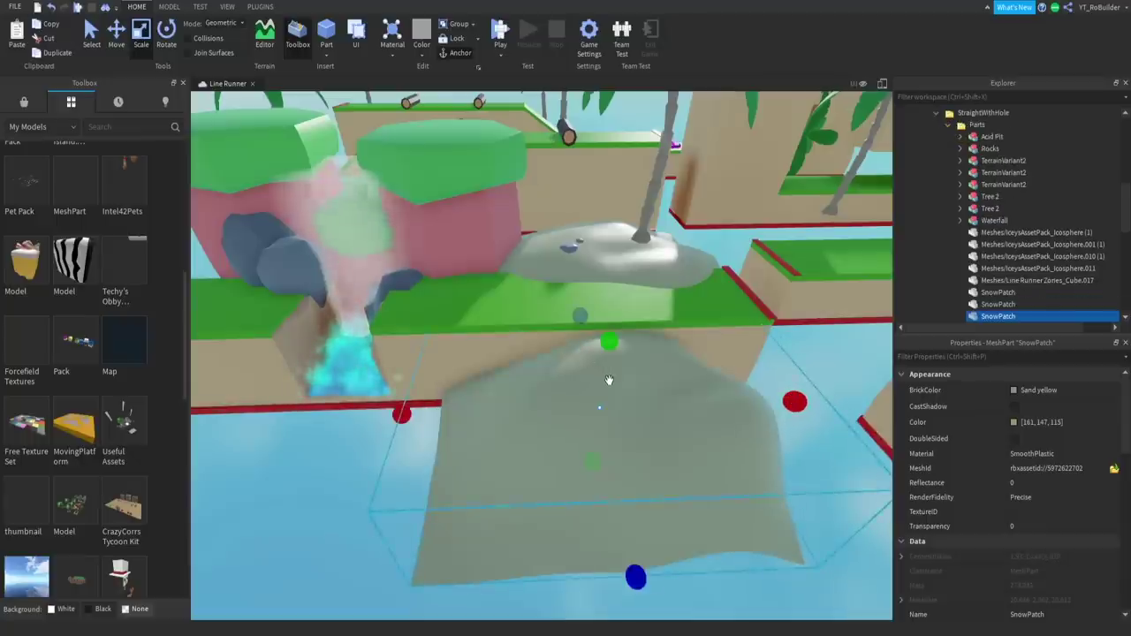
Step: Duplicate the scaled sand mound, turn the copy around and place it against the platform's front on the waterfall's other side
left_click_drag(609, 379, 606, 391)
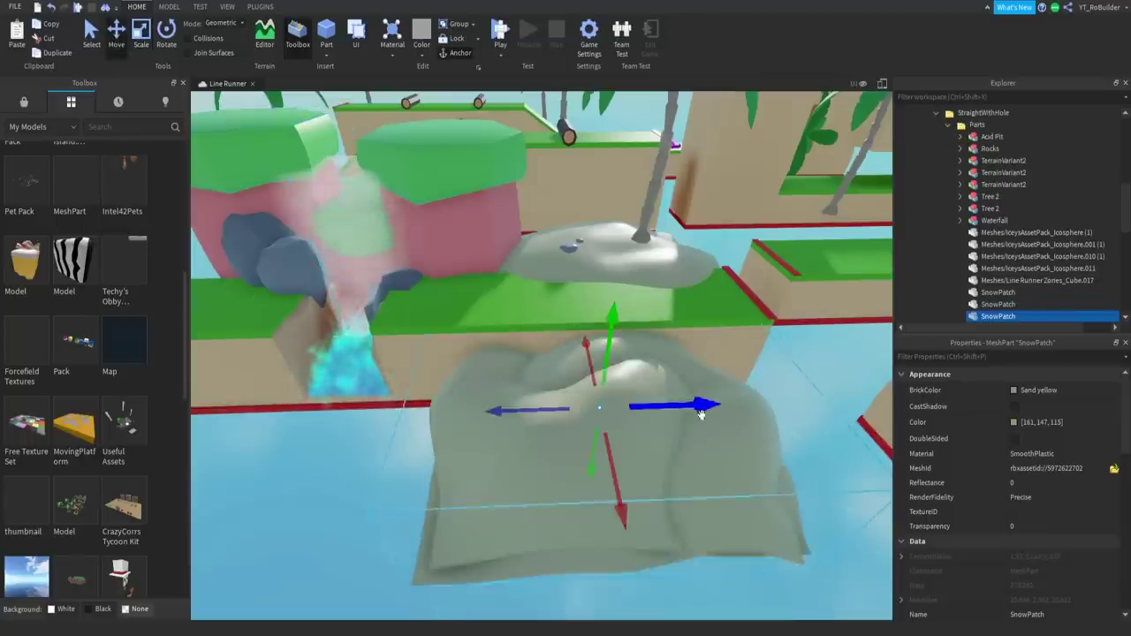
scroll(701, 413, "down", 10)
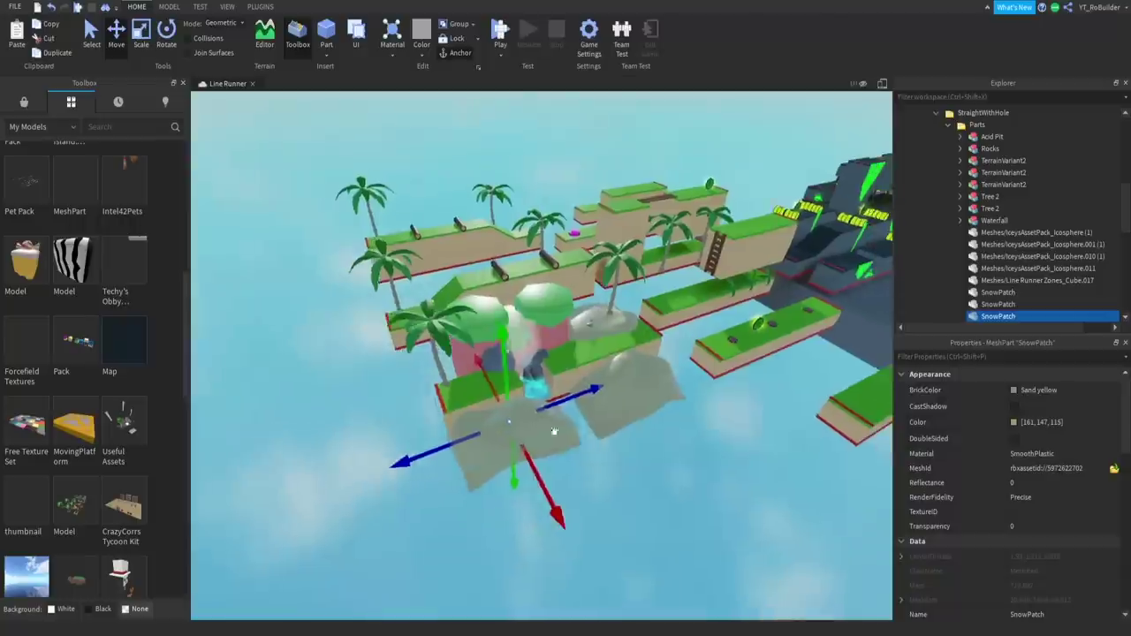
left_click(638, 469)
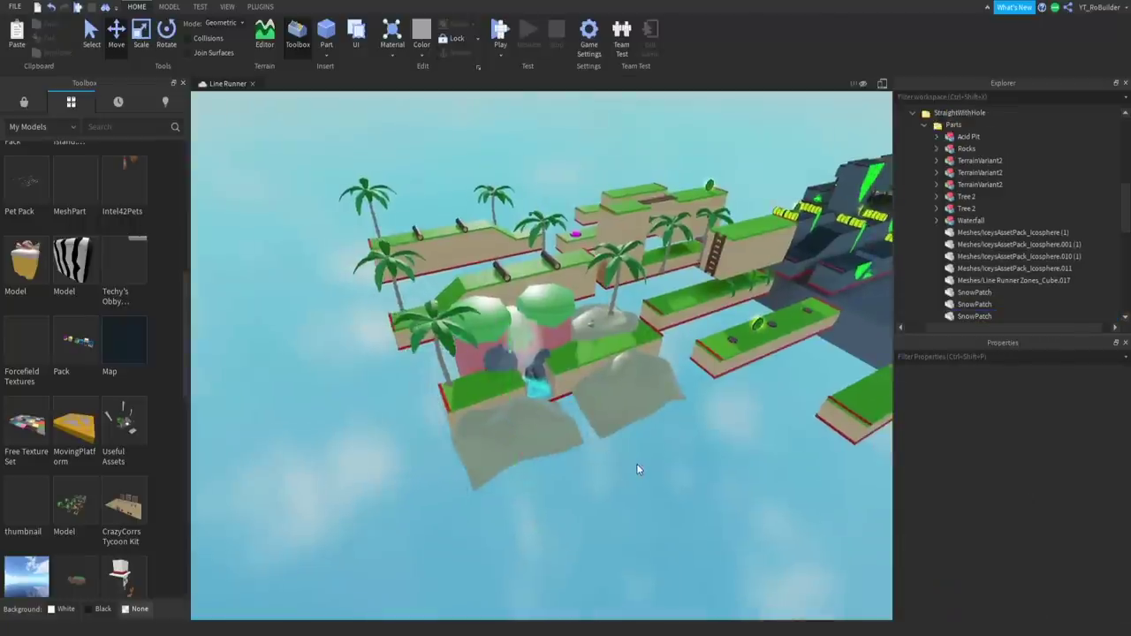
Step: Playtest the Line Runner game, restarting the run after each failed attempt and jumping the obstacles in the dark zone
left_click(85, 8)
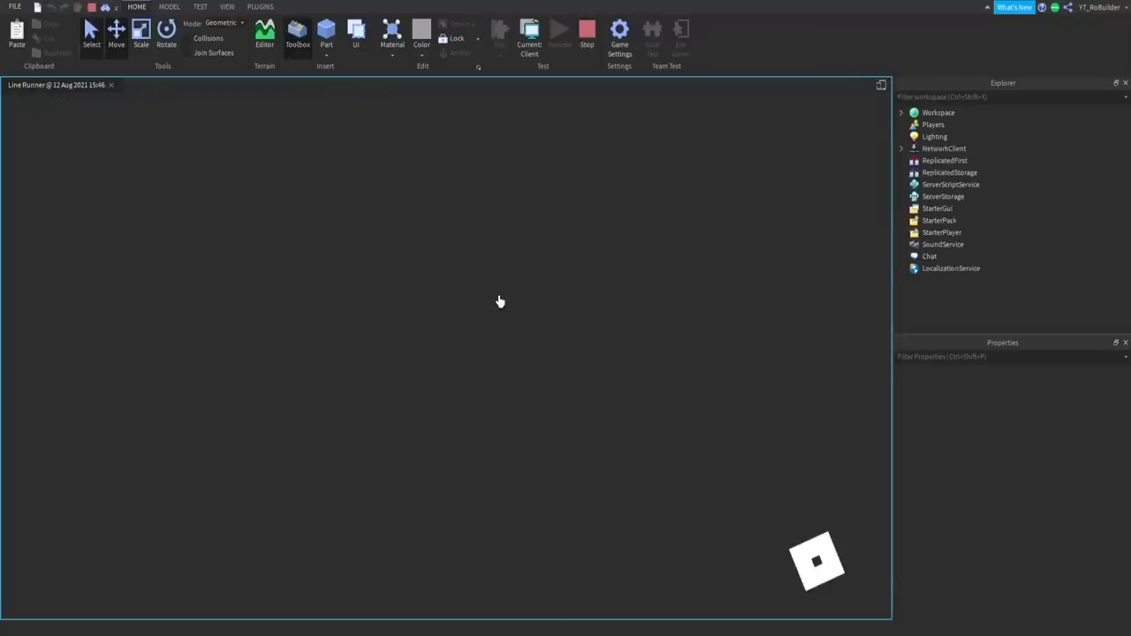
key("space")
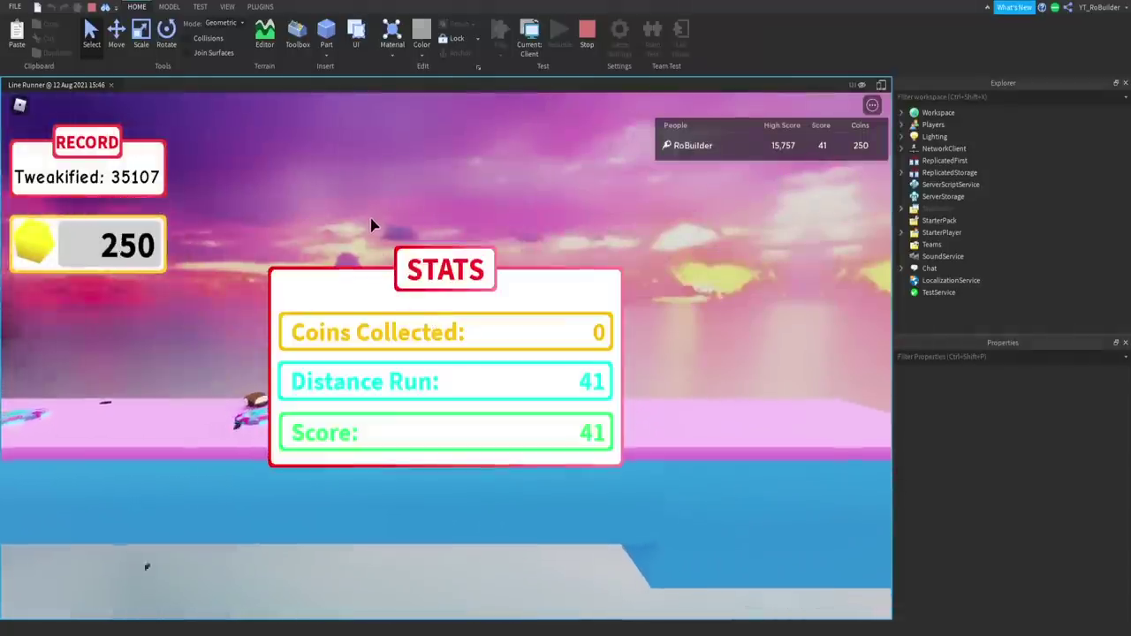
key("space")
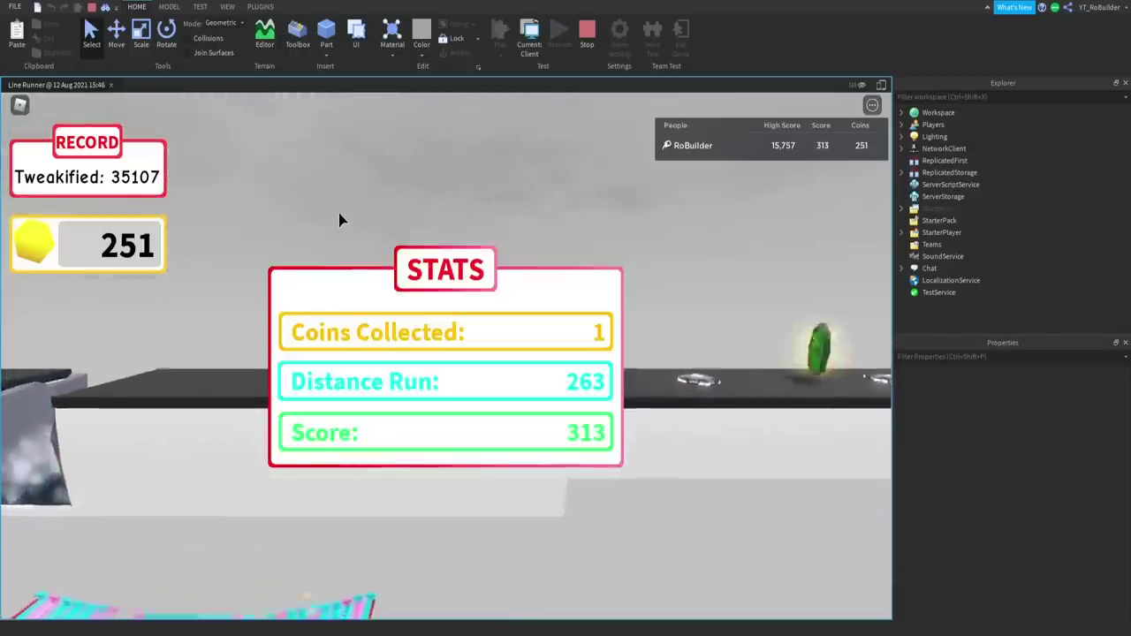
key("space")
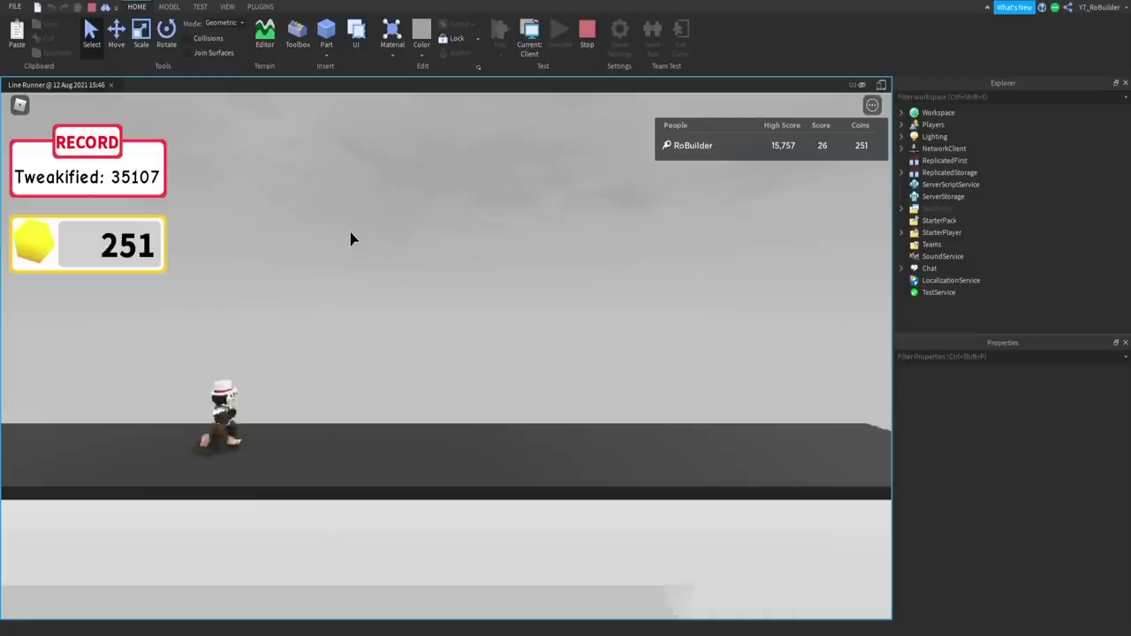
key("space")
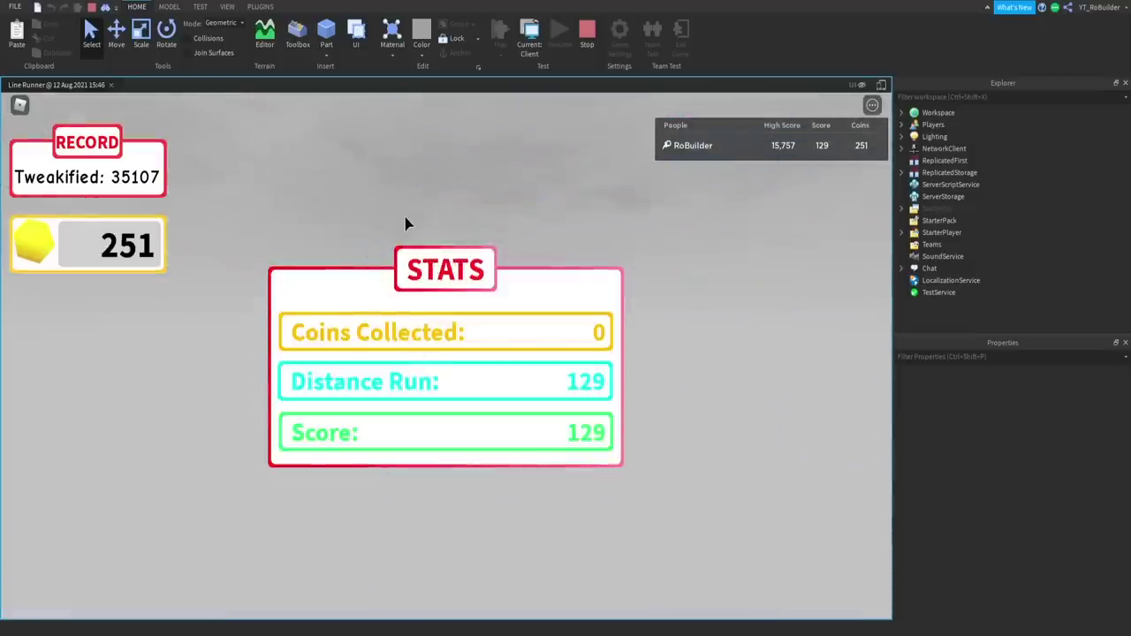
key("space")
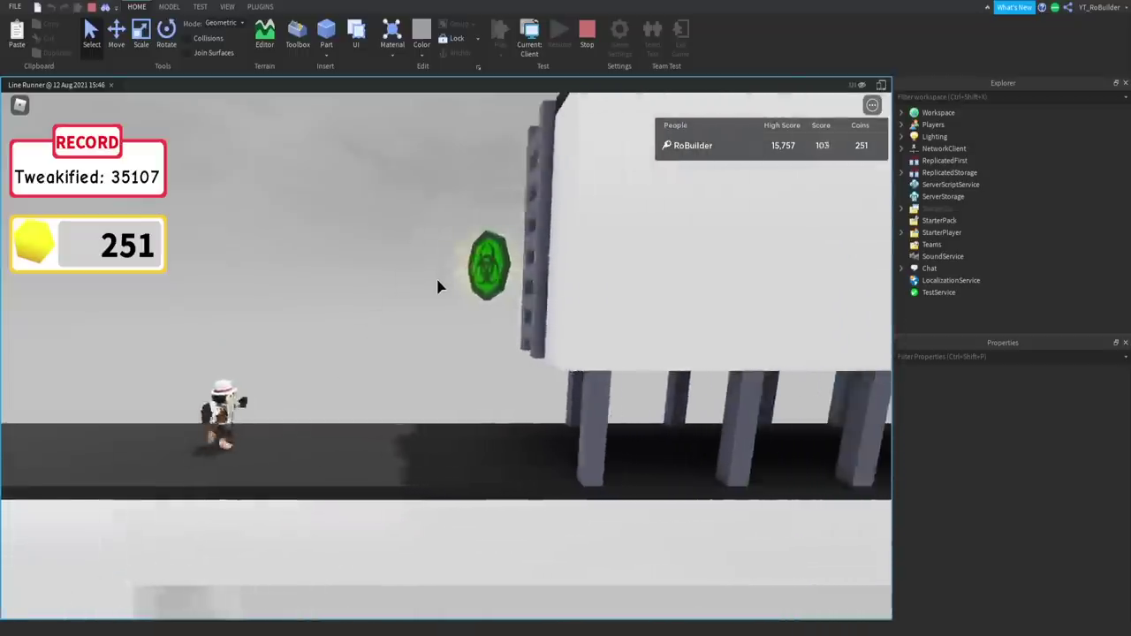
key("space")
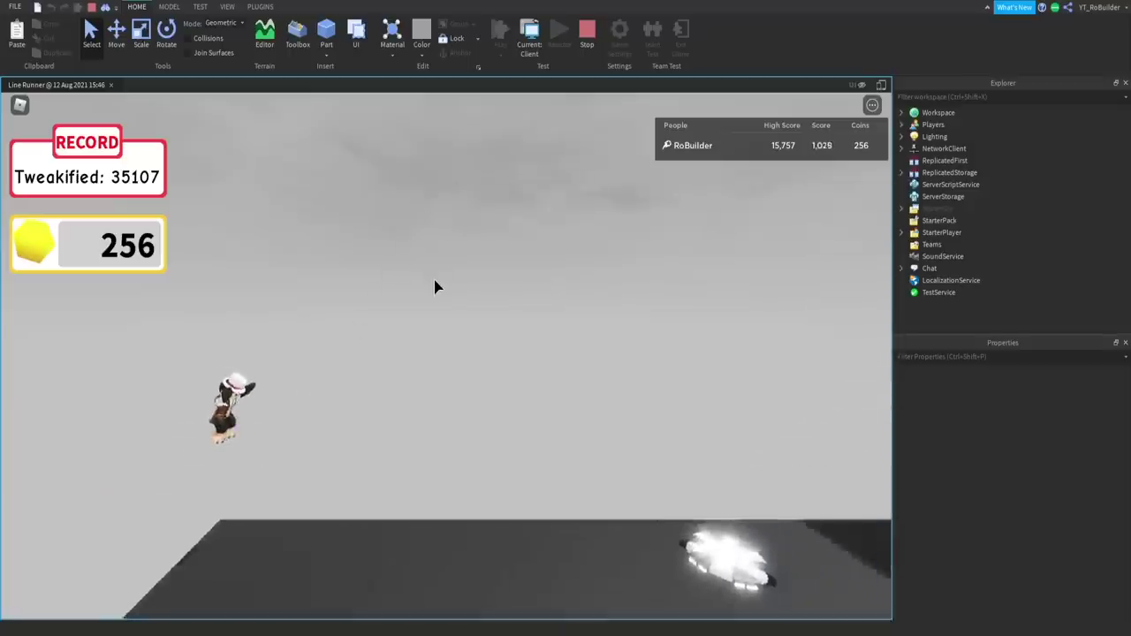
Step: Run through the grass zone over the logs, bridge and mines past the waterfall platform, and stop the playtest
key("space")
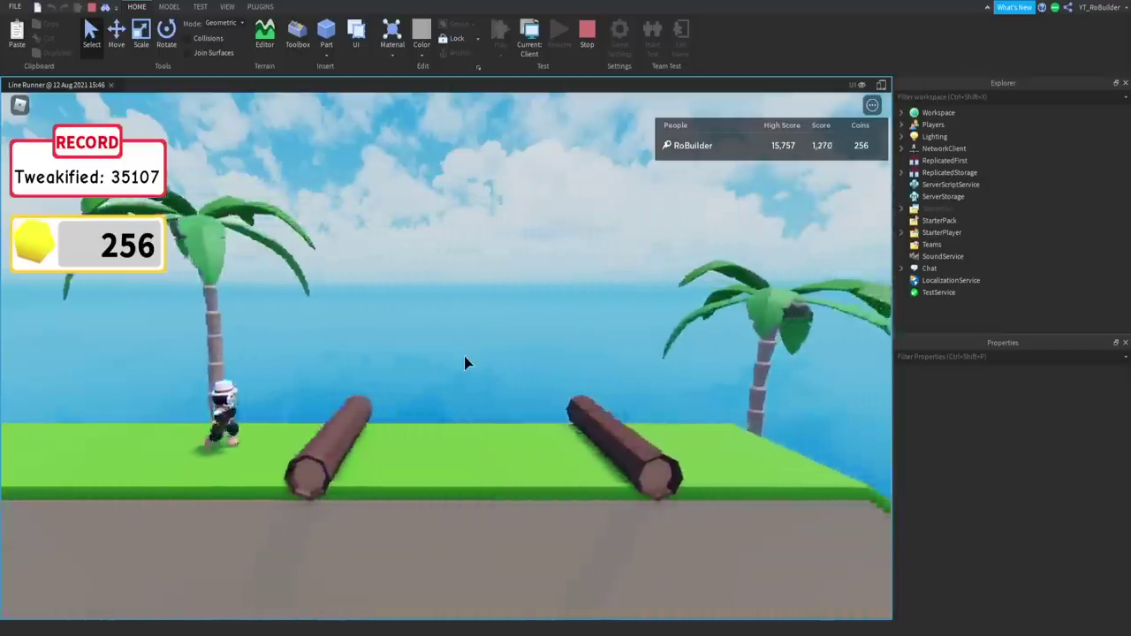
key("space")
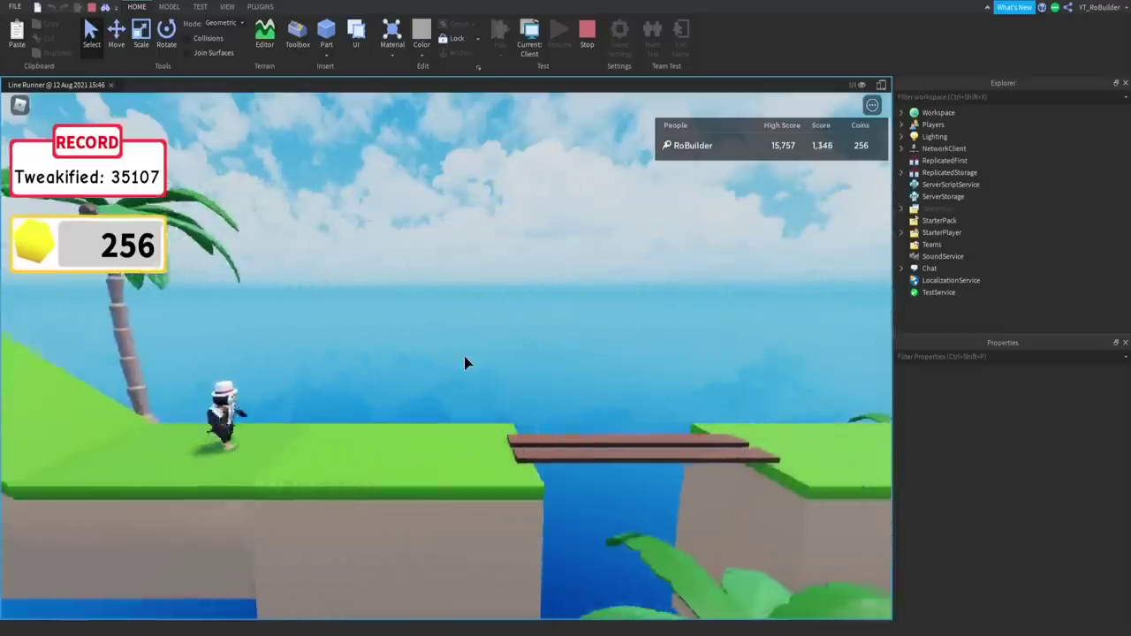
key("space")
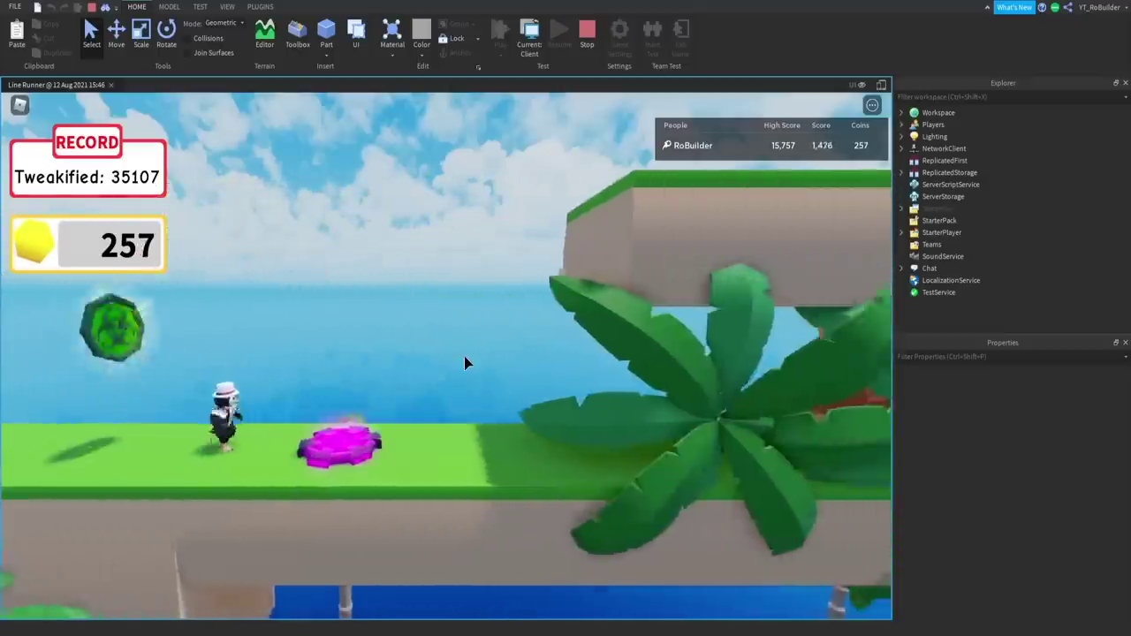
key("space")
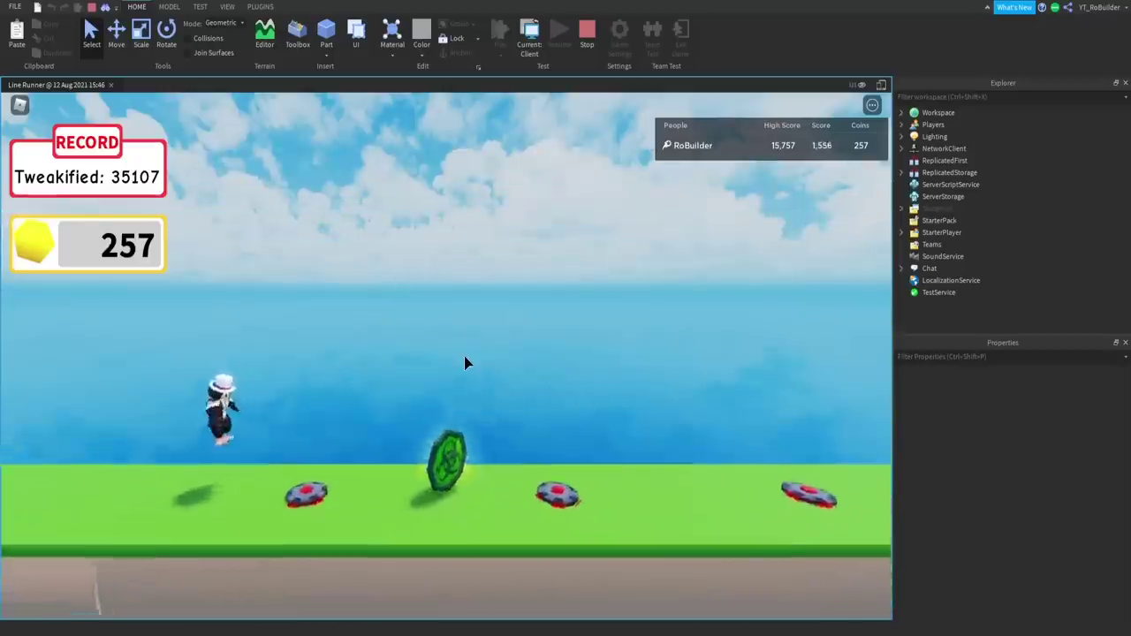
key("space")
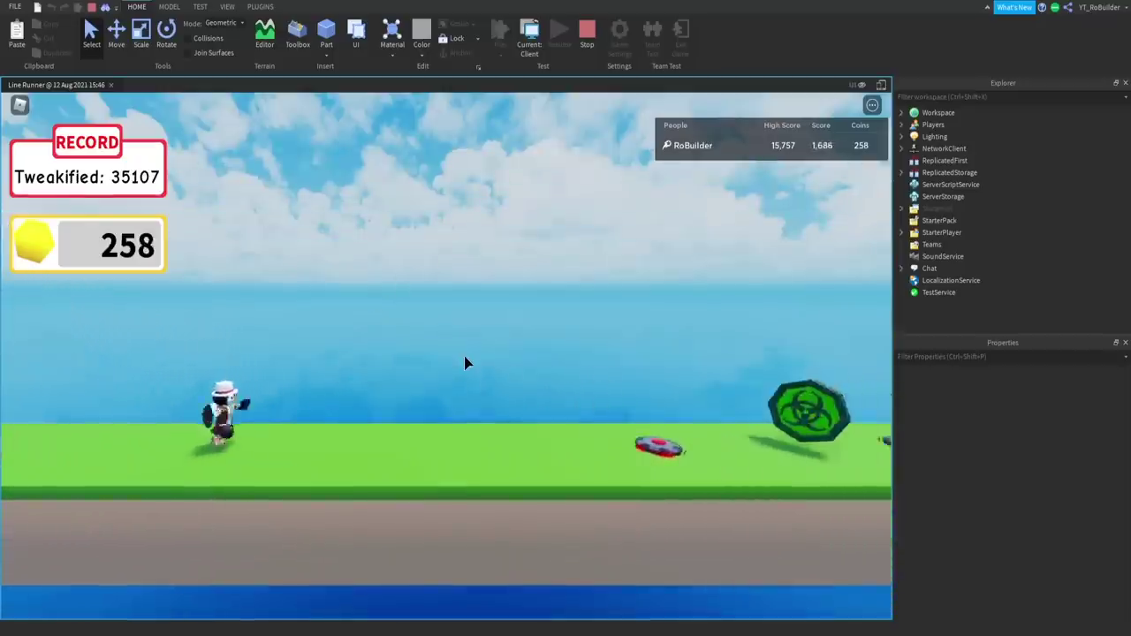
key("space")
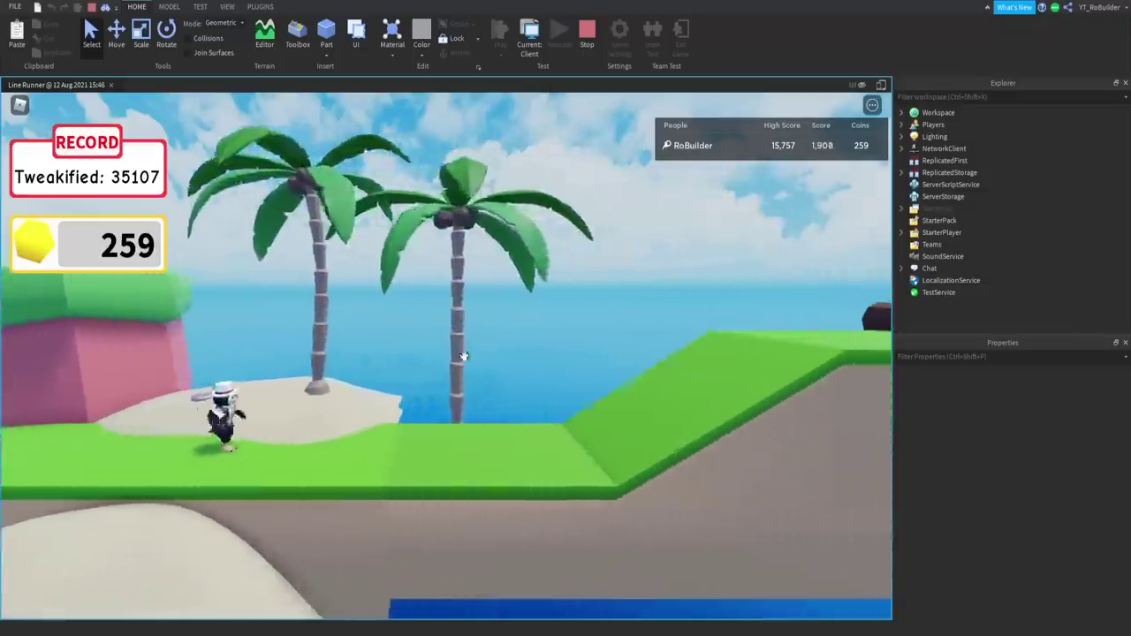
key("space")
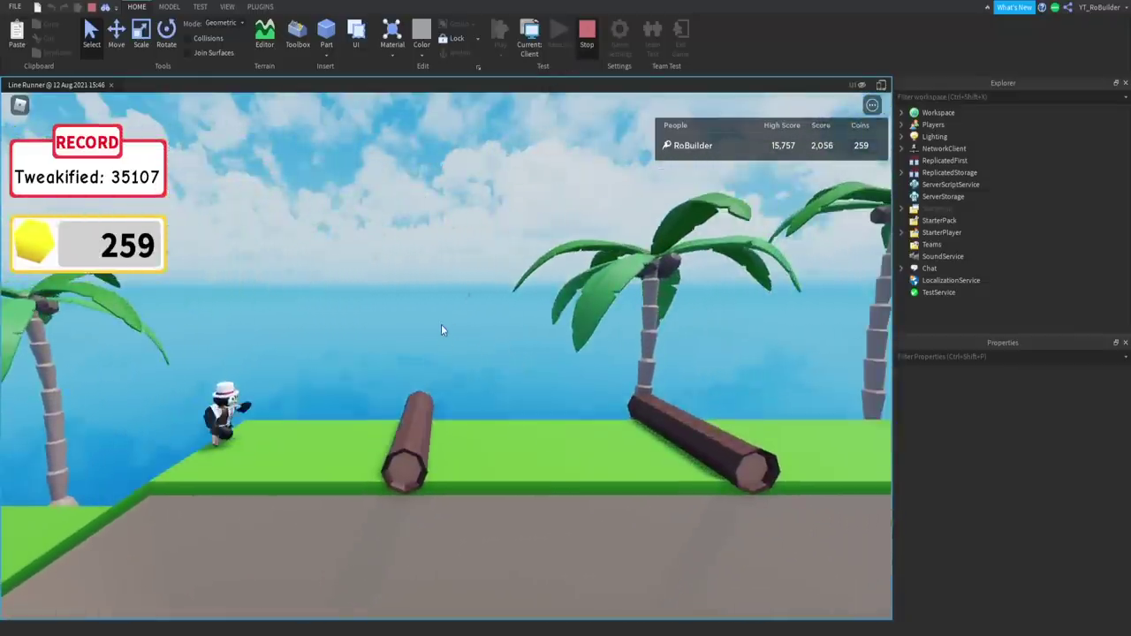
key("shift+F5")
Step: Examine the waterfall platform with its sand mounds and the still undecorated platforms of zone 1 from several angles
scroll(486, 324, "up", 10)
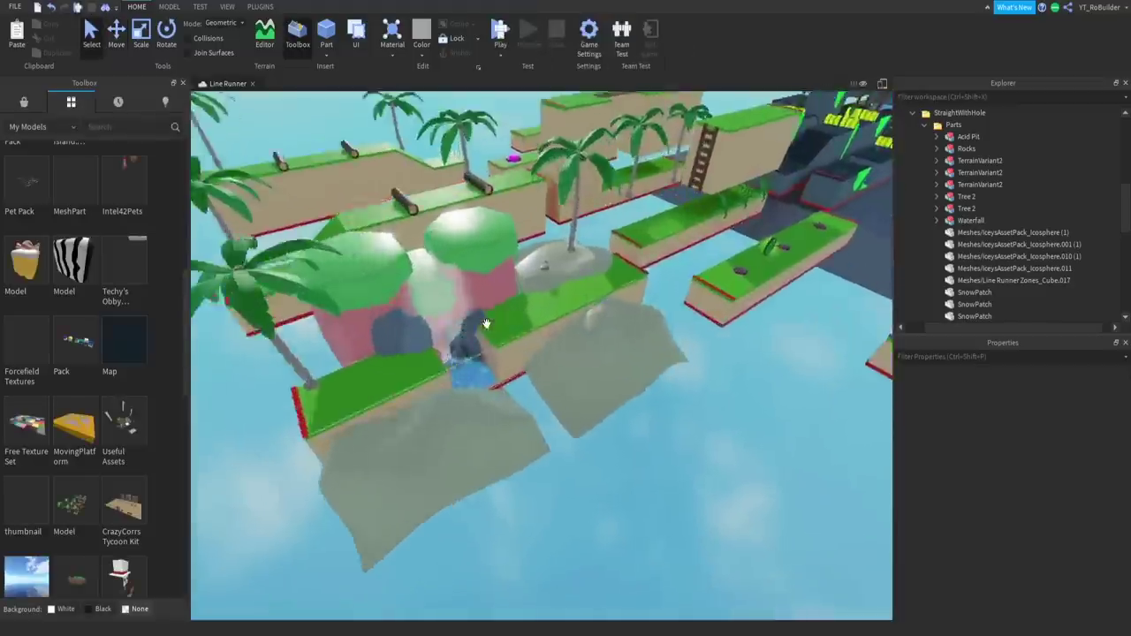
scroll(486, 323, "down", 10)
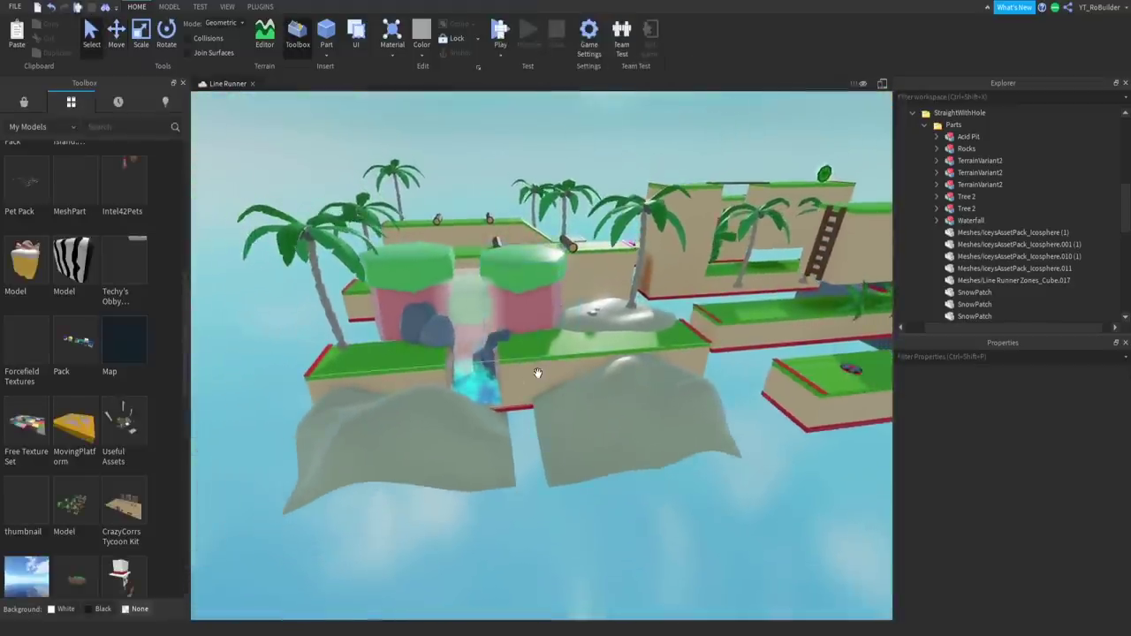
right_click_drag(535, 374, 546, 374)
key("a")
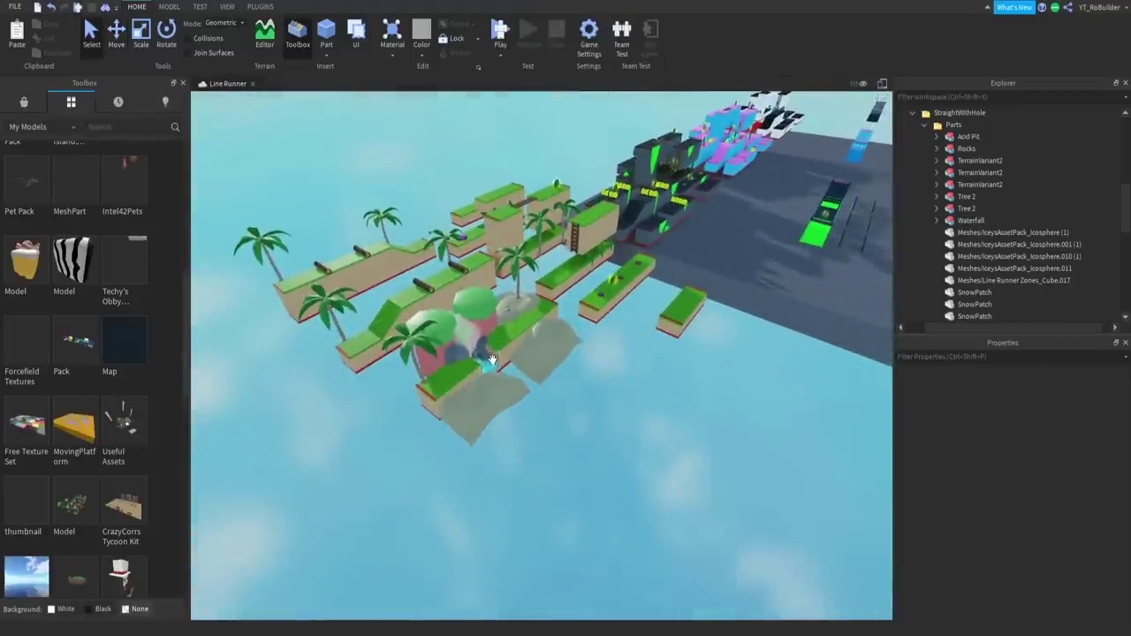
scroll(384, 254, "up", 15)
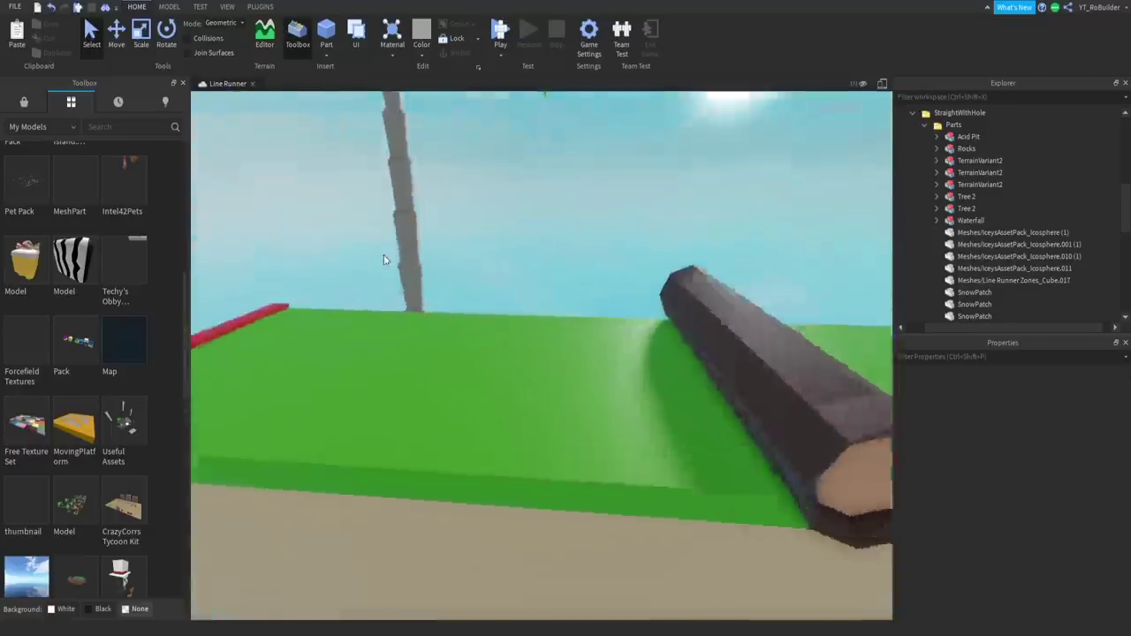
scroll(383, 255, "down", 10)
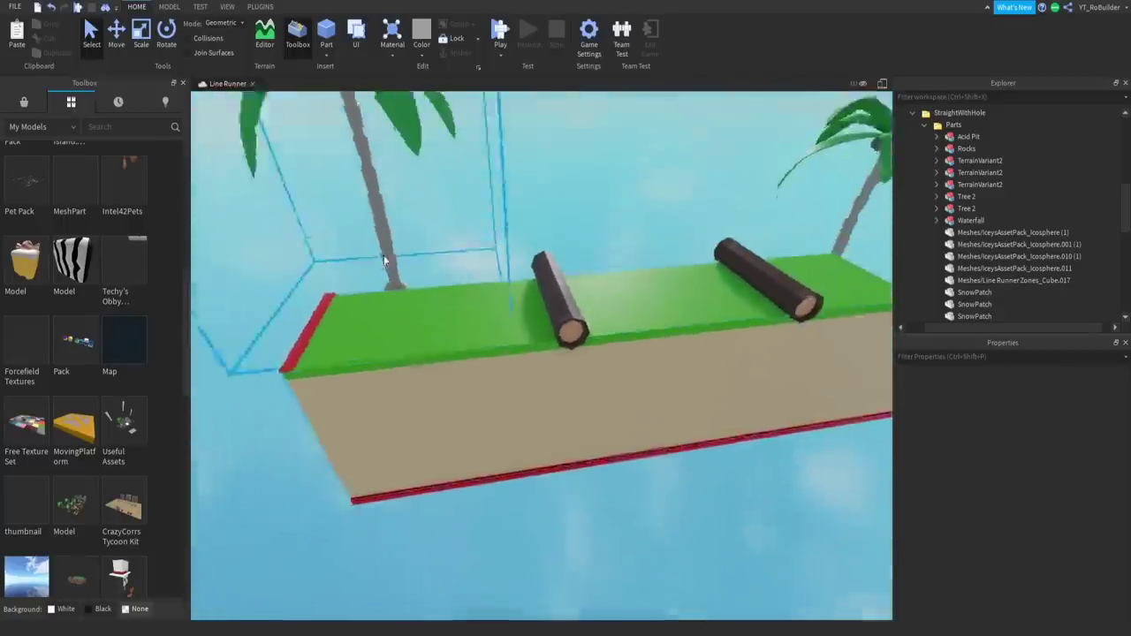
right_click_drag(384, 261, 383, 261)
right_click_drag(673, 269, 667, 267)
scroll(666, 267, "down", 2)
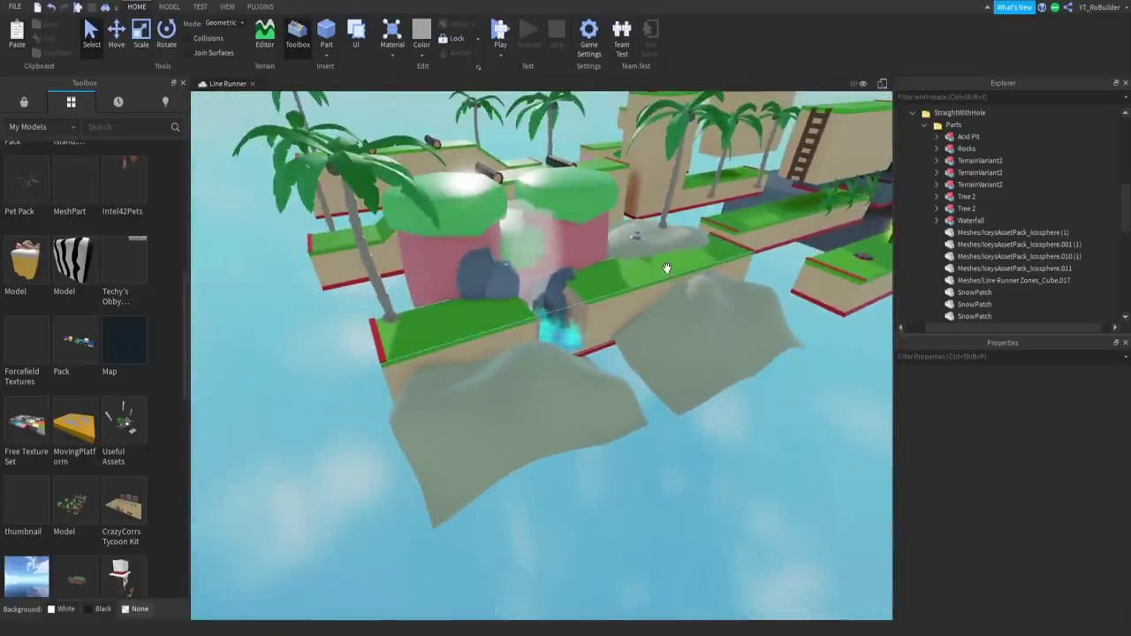
scroll(600, 265, "down", 5)
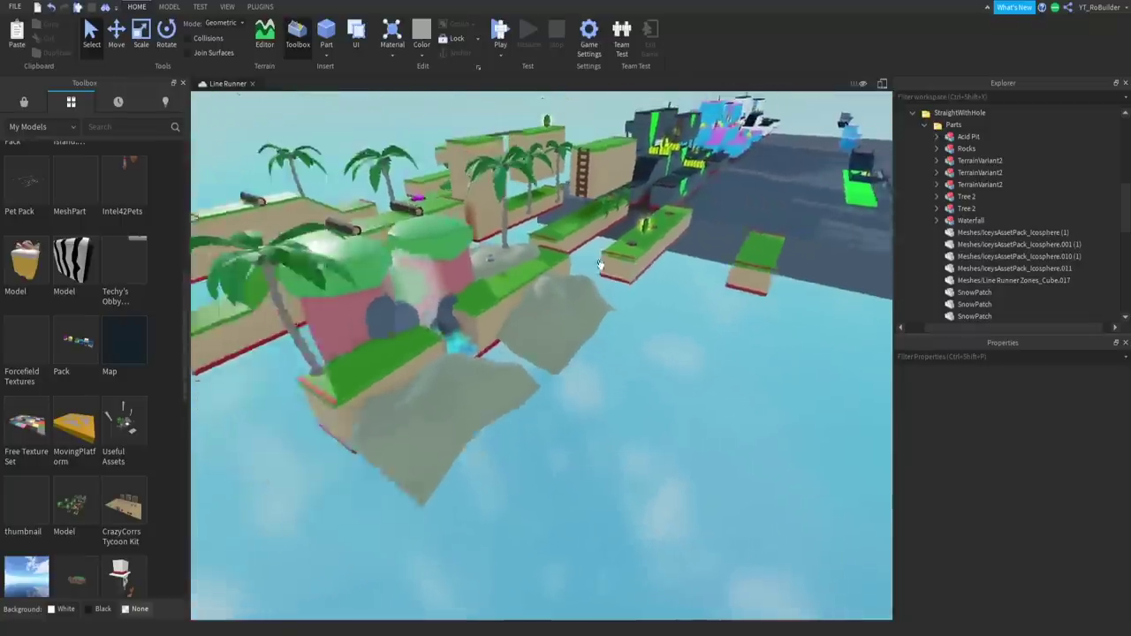
right_click_drag(600, 265, 537, 289)
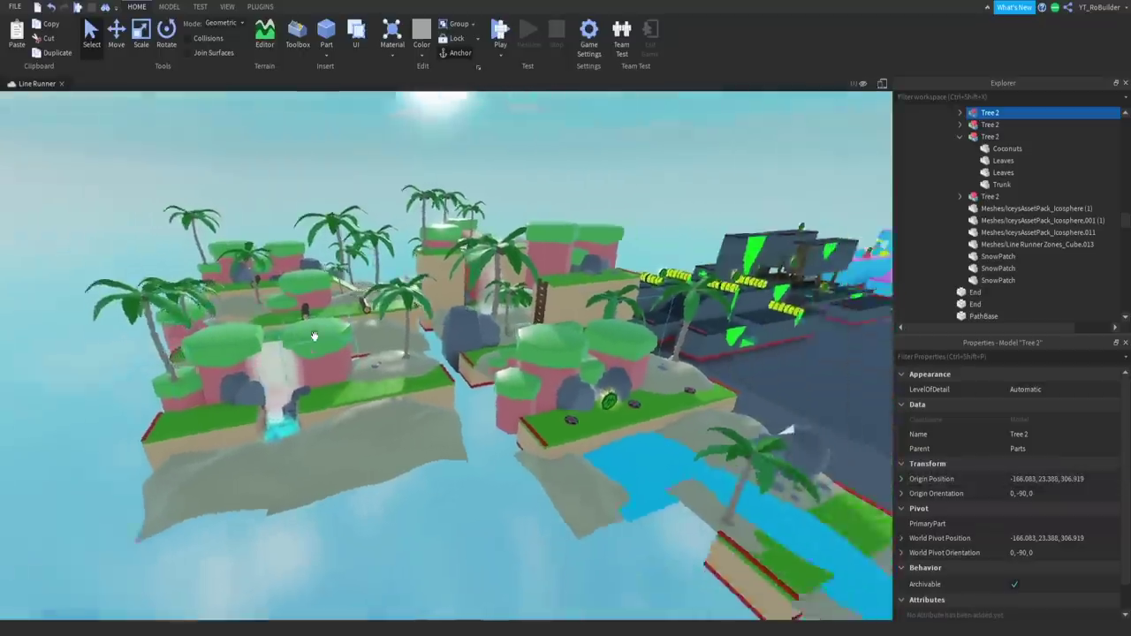
Step: Look over the fully decorated zone 1 platforms from farther away and start a playtest of the map
scroll(314, 336, "down", 6)
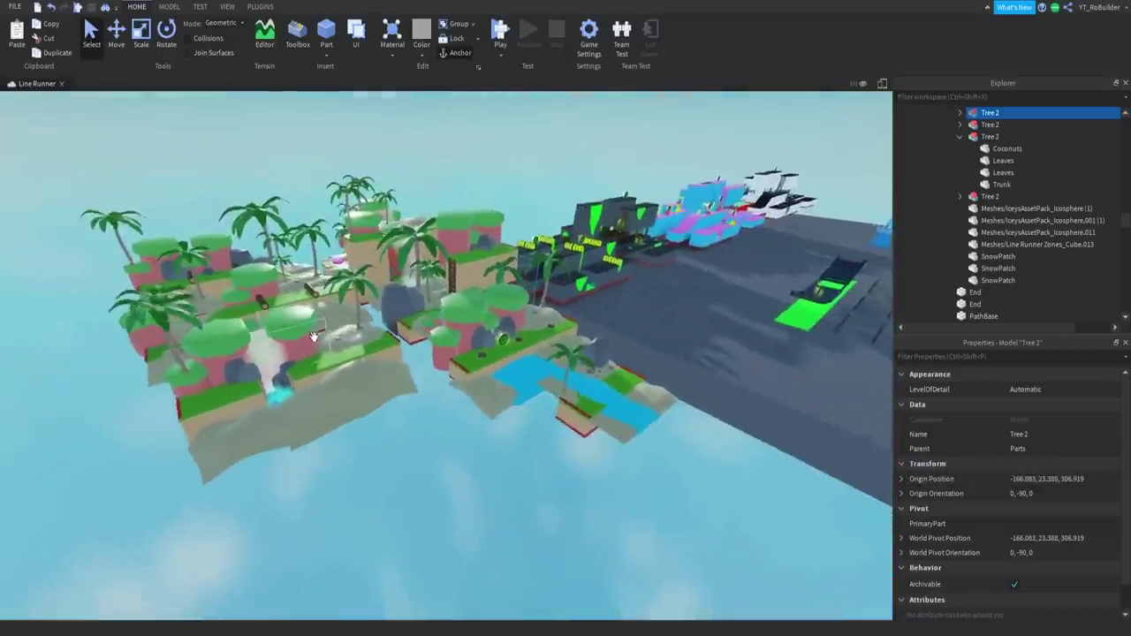
right_click_drag(314, 336, 413, 314)
key("d")
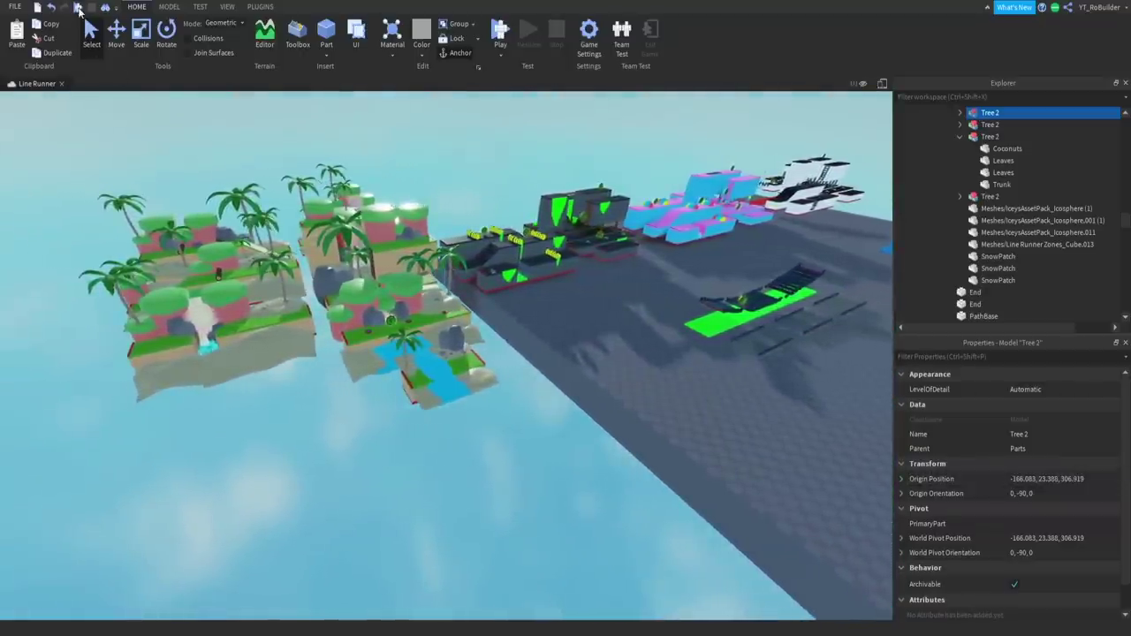
key("F5")
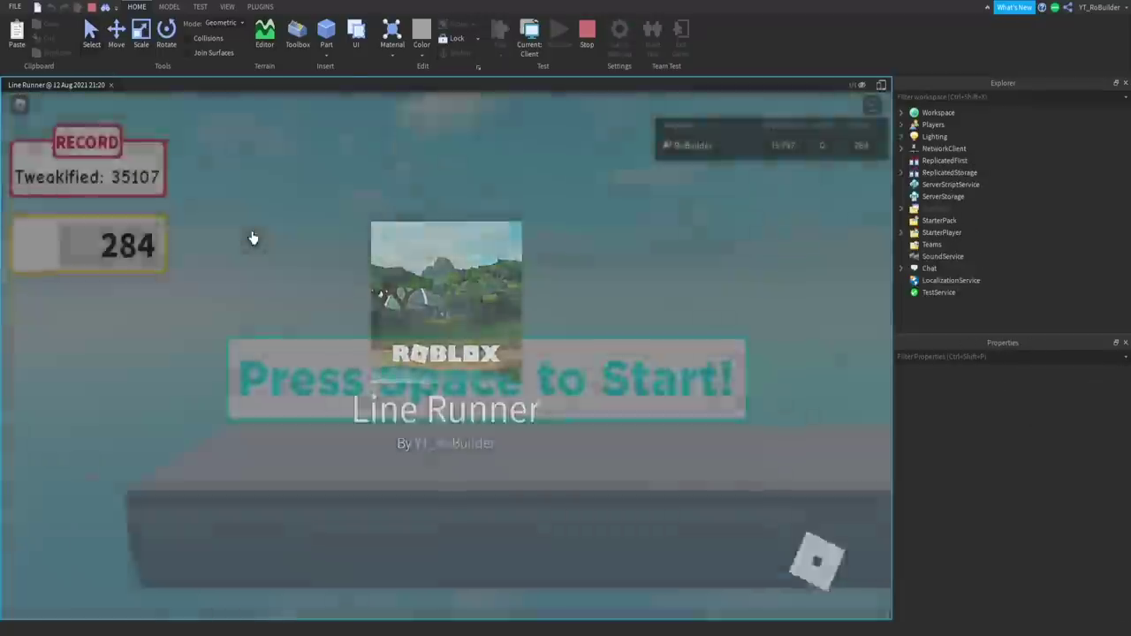
Step: Playtest a run through the pink candy zone, jumping the gumdrop obstacles and mines, and start another run in the grass zone
key("space")
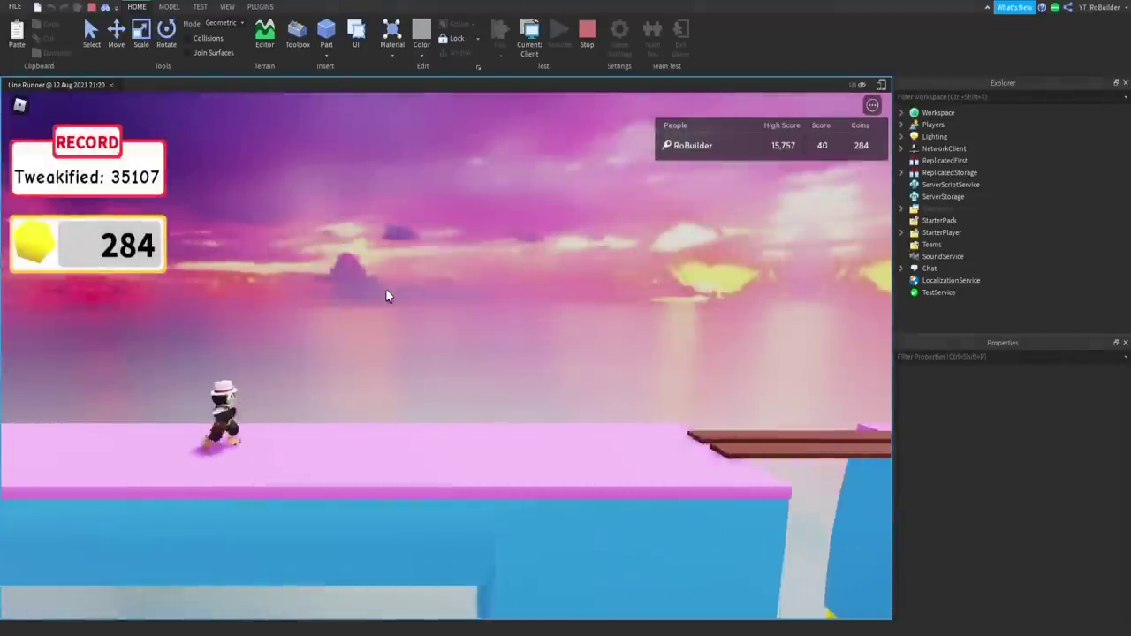
key("space")
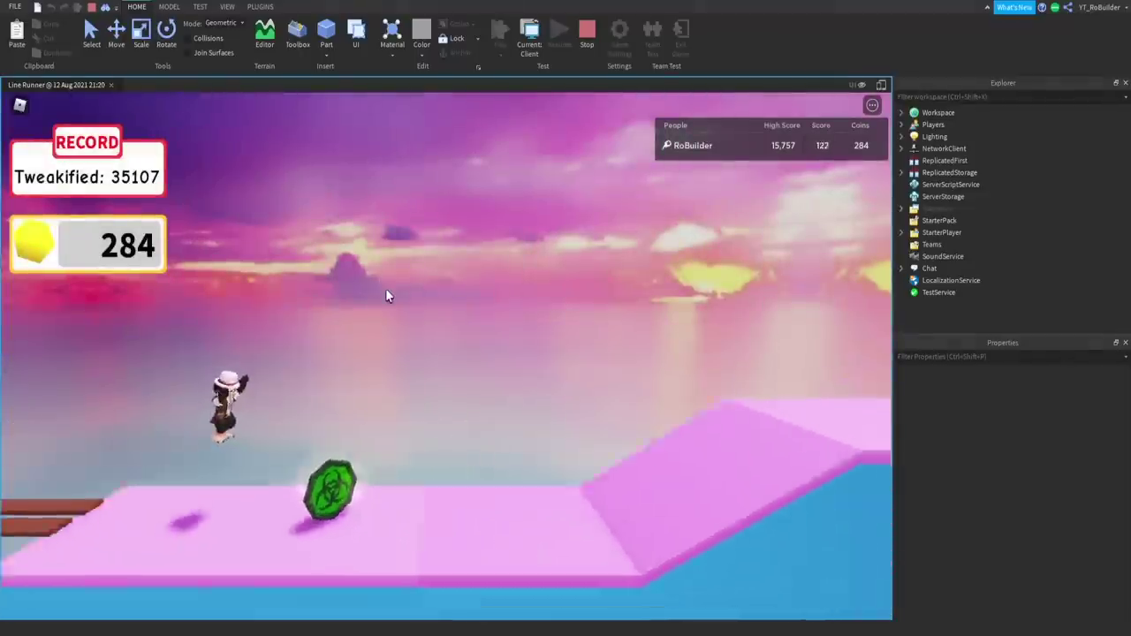
key("space")
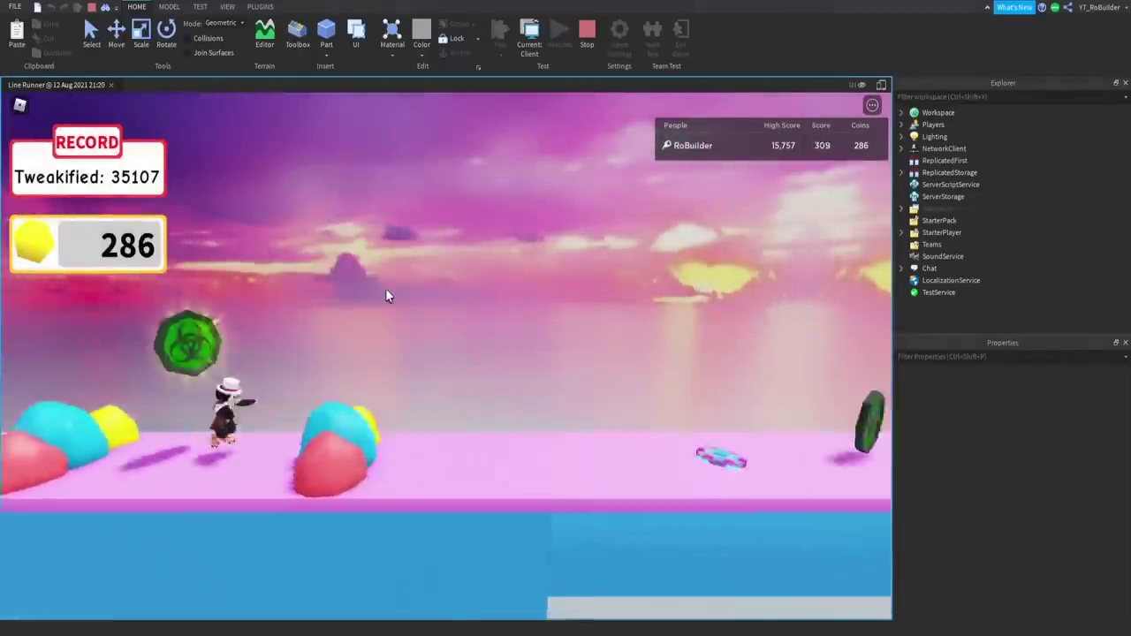
key("space")
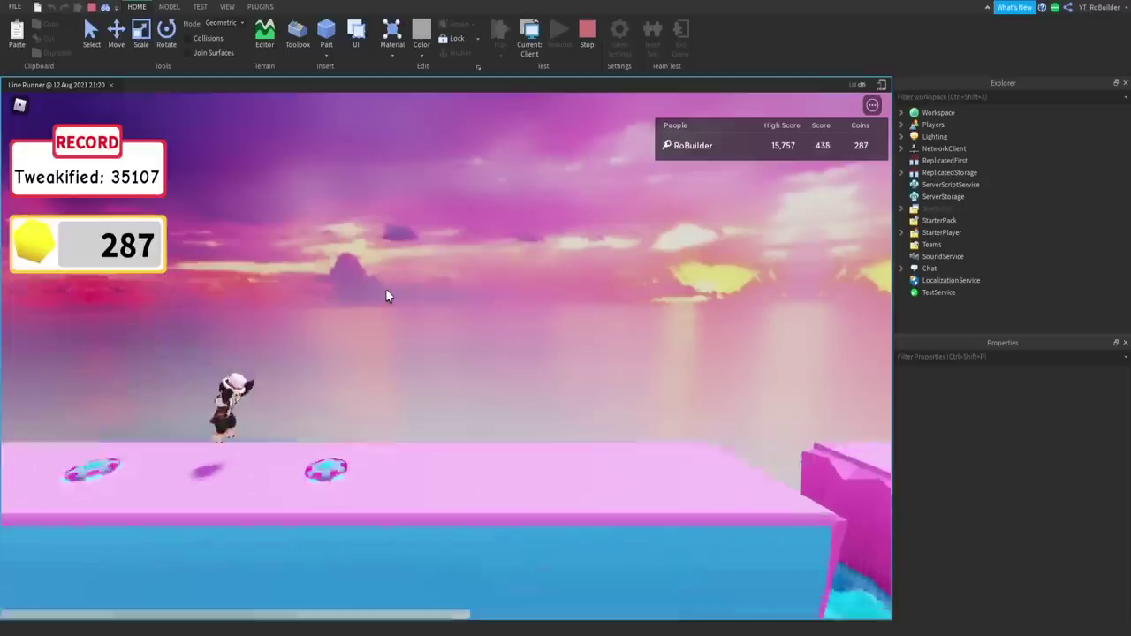
key("space")
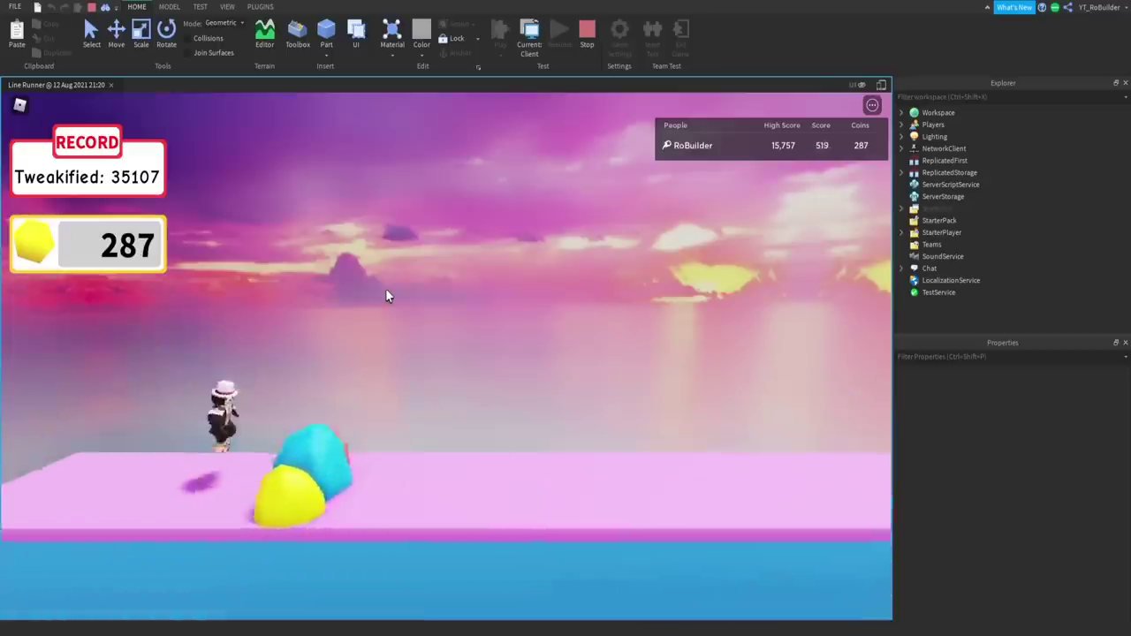
key("space")
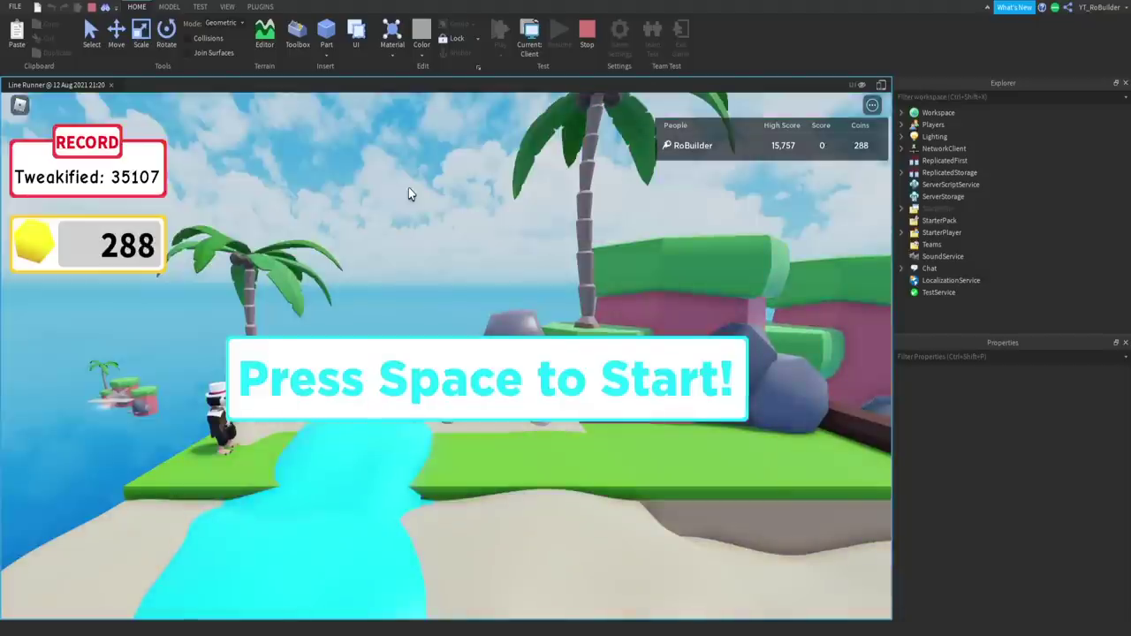
key("space")
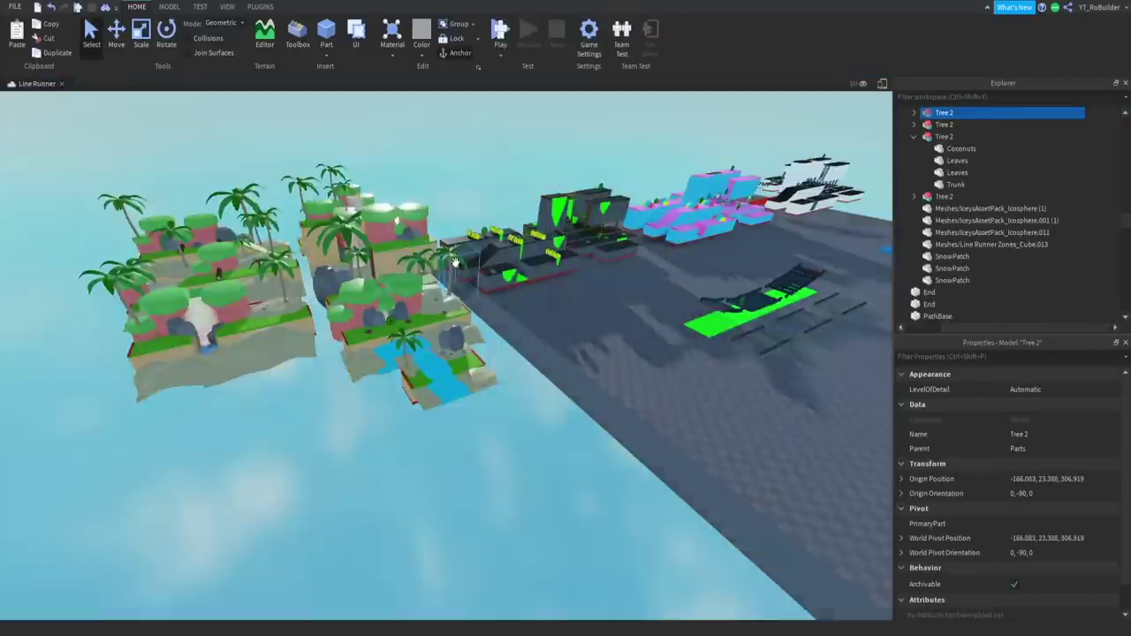
Step: Scale down the palm near the blue boulders in front of the ladder platform and move it back towards the ladder block
scroll(450, 265, "up", 5)
scroll(451, 265, "up", 5)
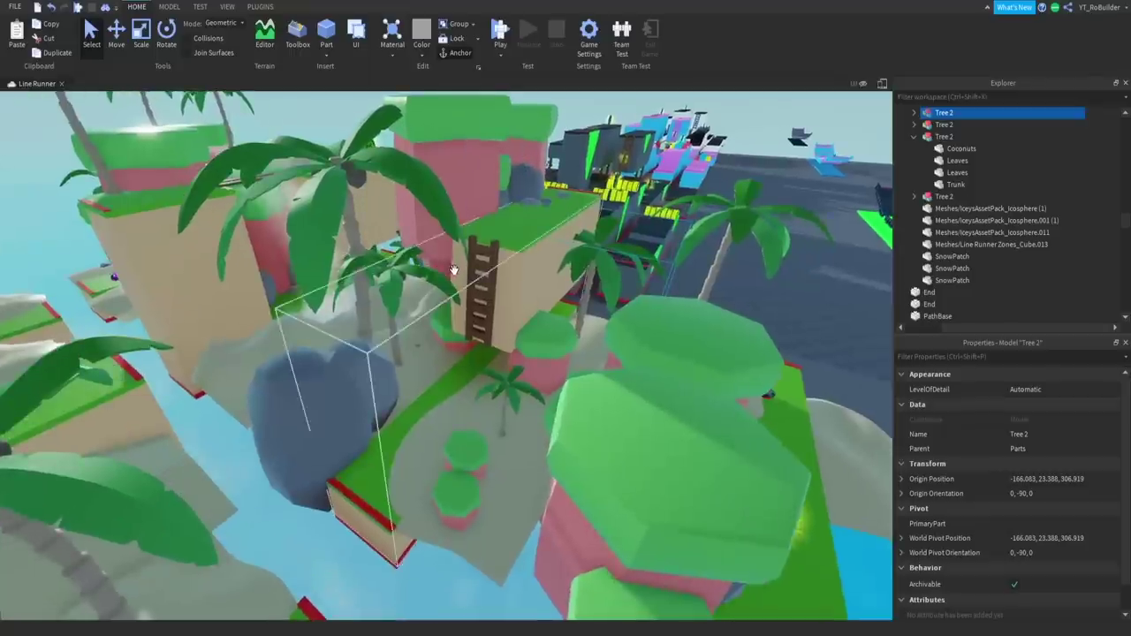
scroll(530, 252, "up", 3)
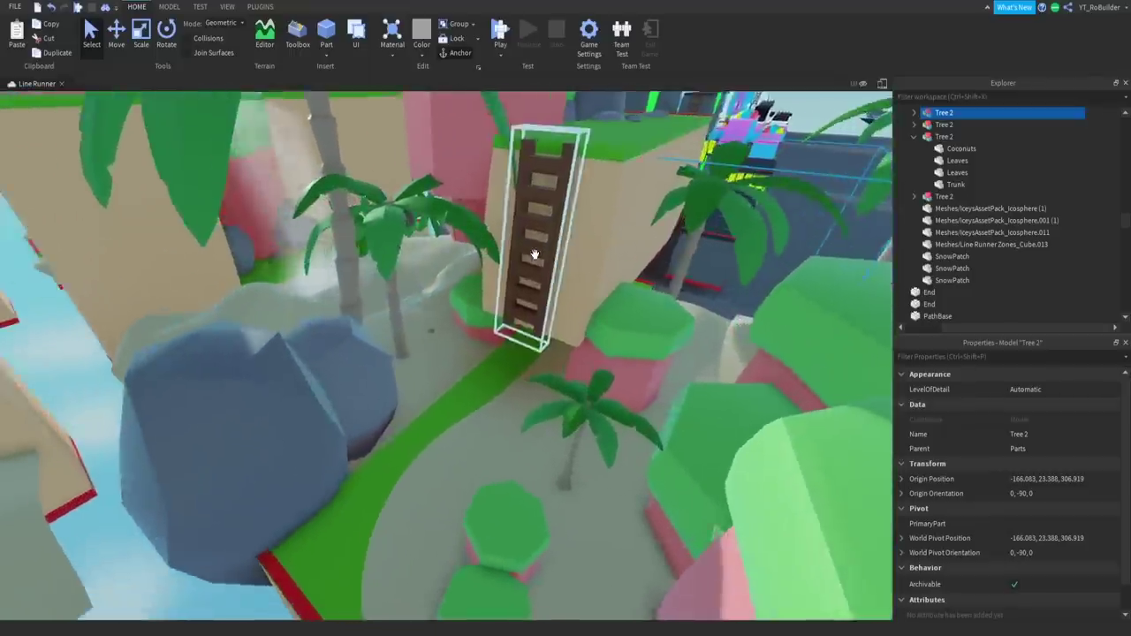
right_click_drag(531, 253, 510, 294)
left_click(510, 295)
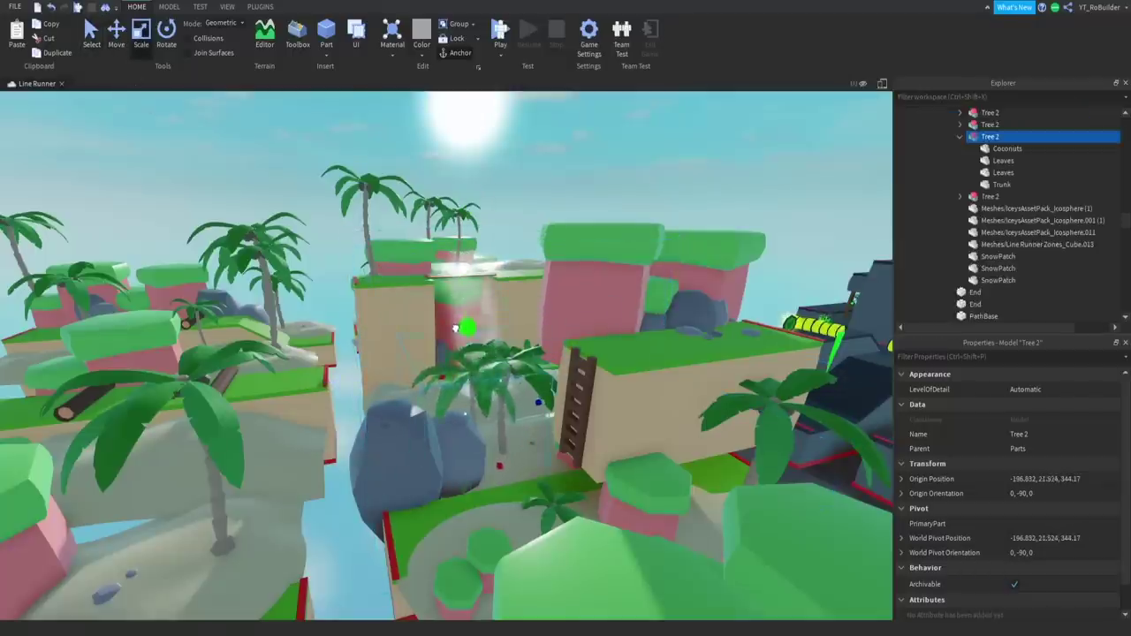
scroll(447, 341, "up", 5)
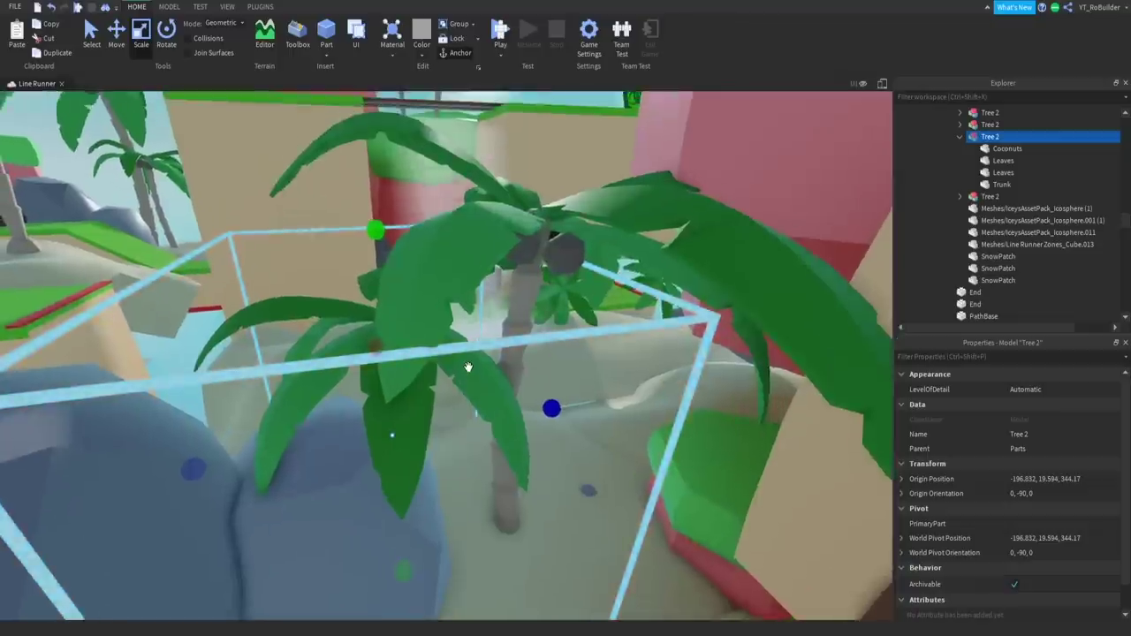
scroll(469, 367, "down", 2)
scroll(469, 367, "down", 1)
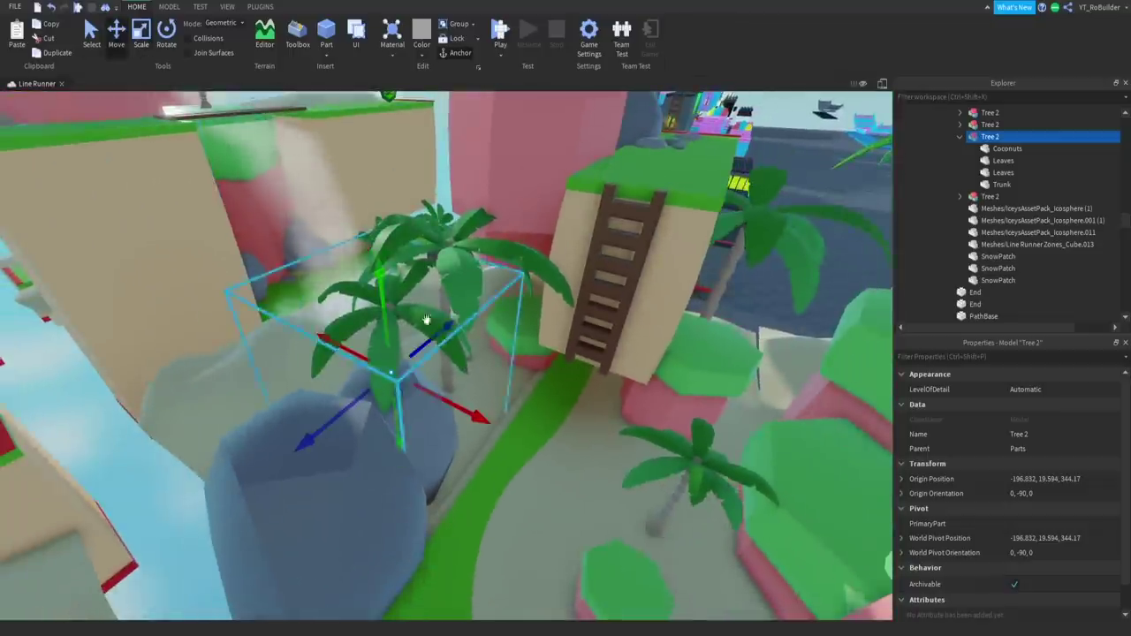
left_click_drag(433, 334, 467, 293)
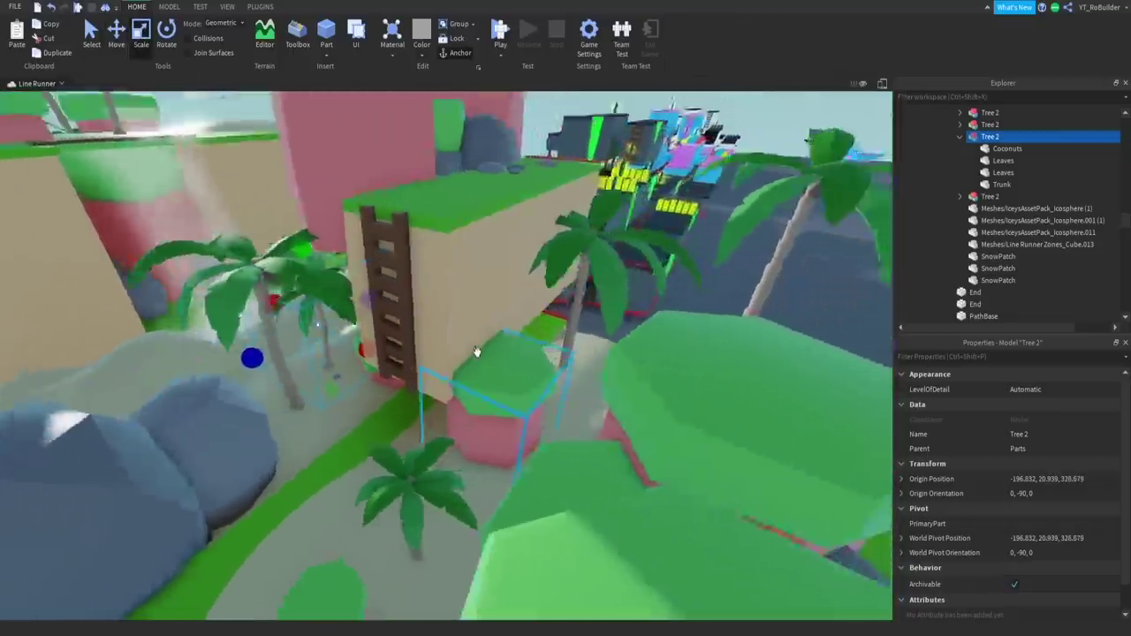
Step: Scale down the palm behind the ladder platform's block and the tall palm at the end of the three-mine platform
left_click(583, 309)
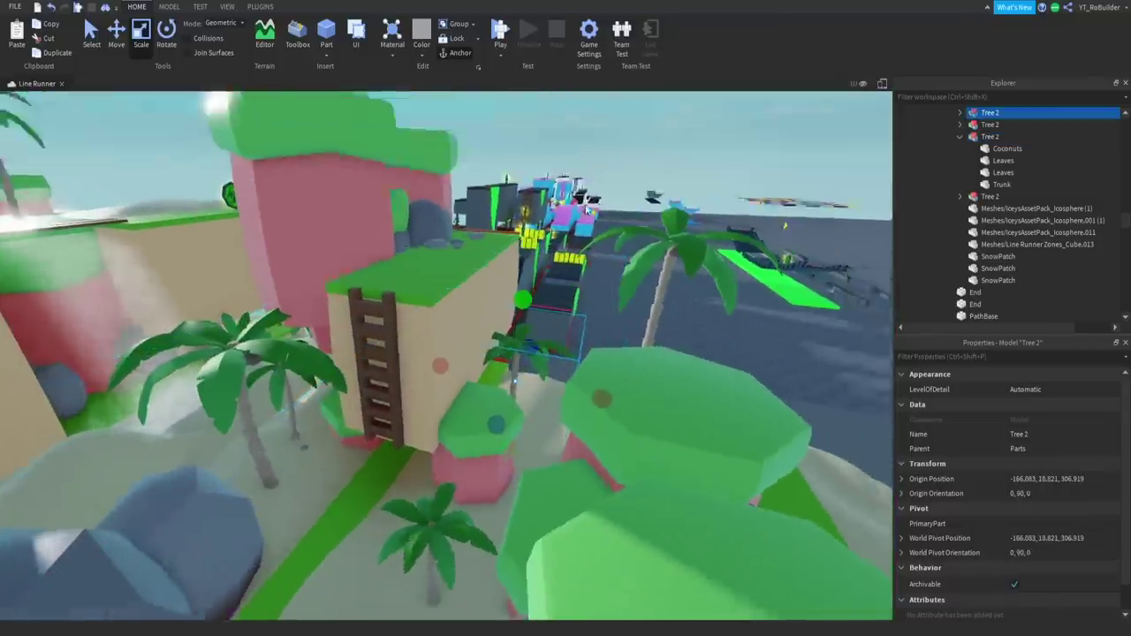
left_click(583, 204)
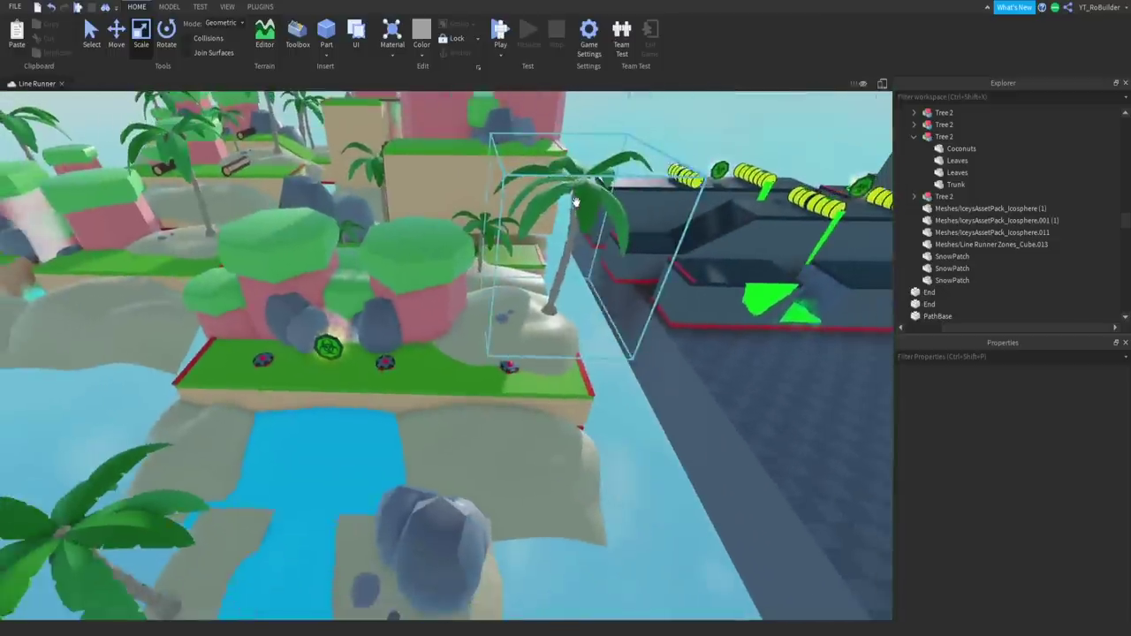
scroll(574, 174, "down", 5)
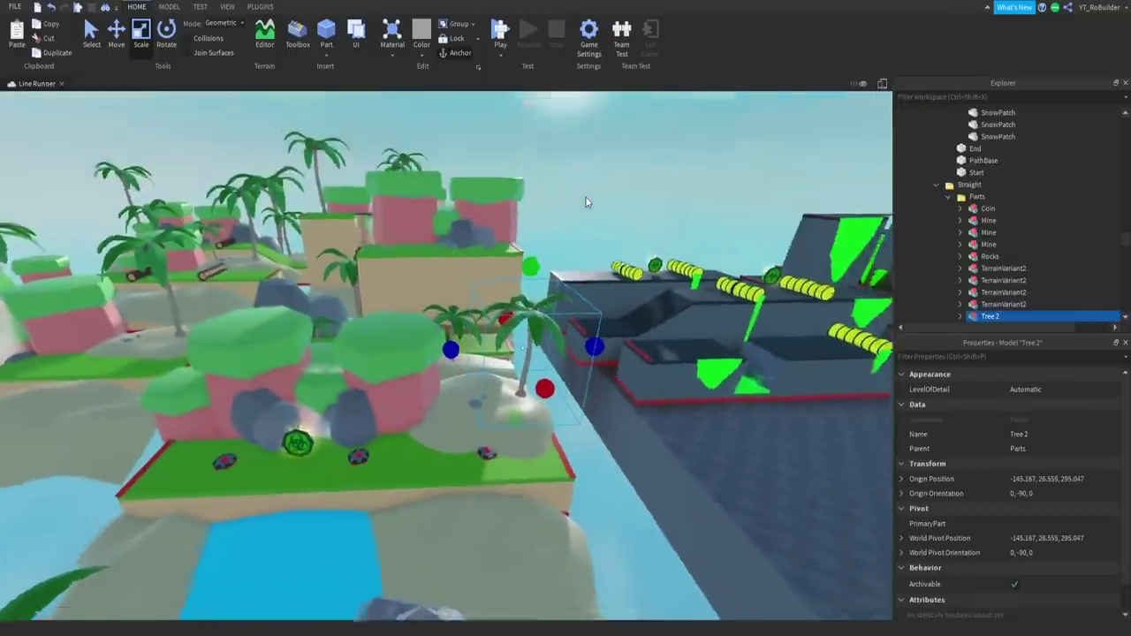
left_click(588, 200)
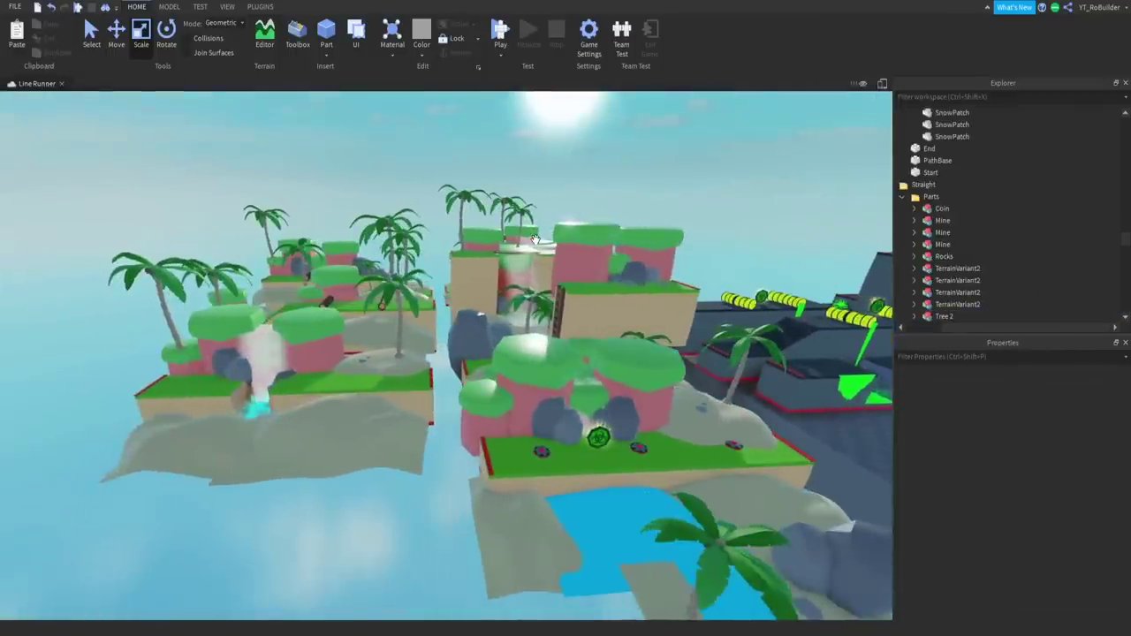
Step: Widen the front sand mounds of the waterfall platform and the three-mine platform beyond the platform ends
key("a")
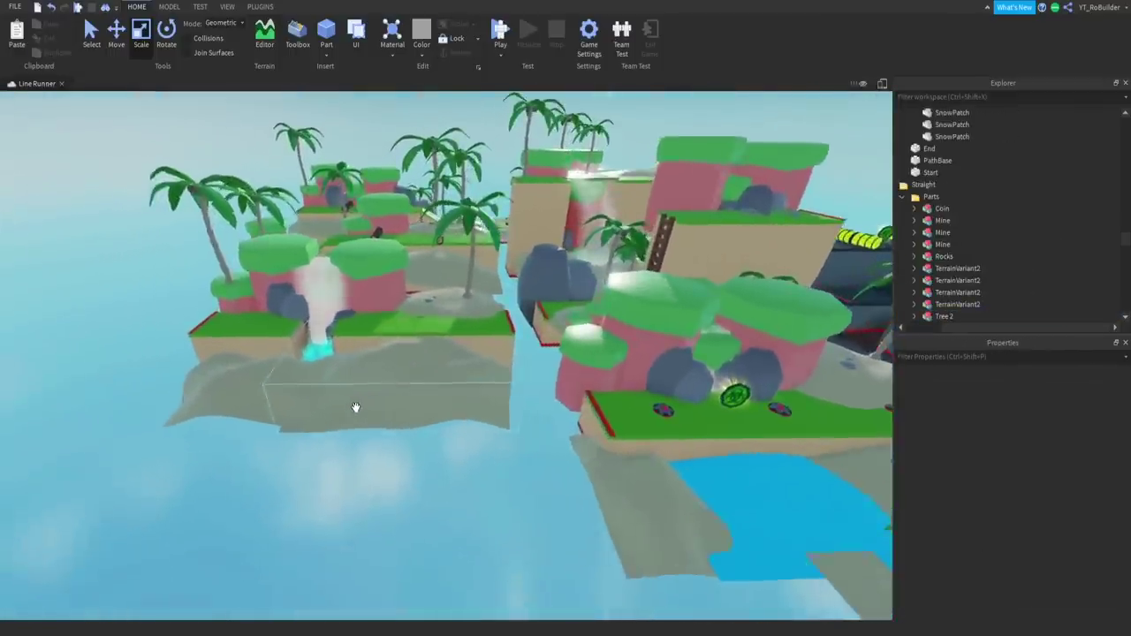
key("d")
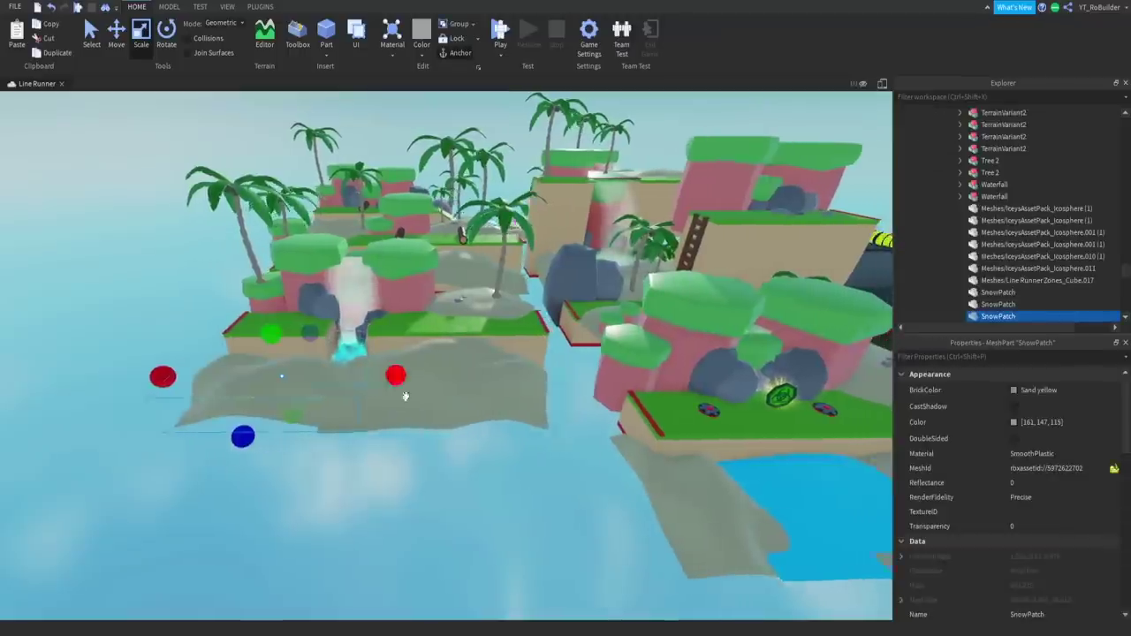
key("d")
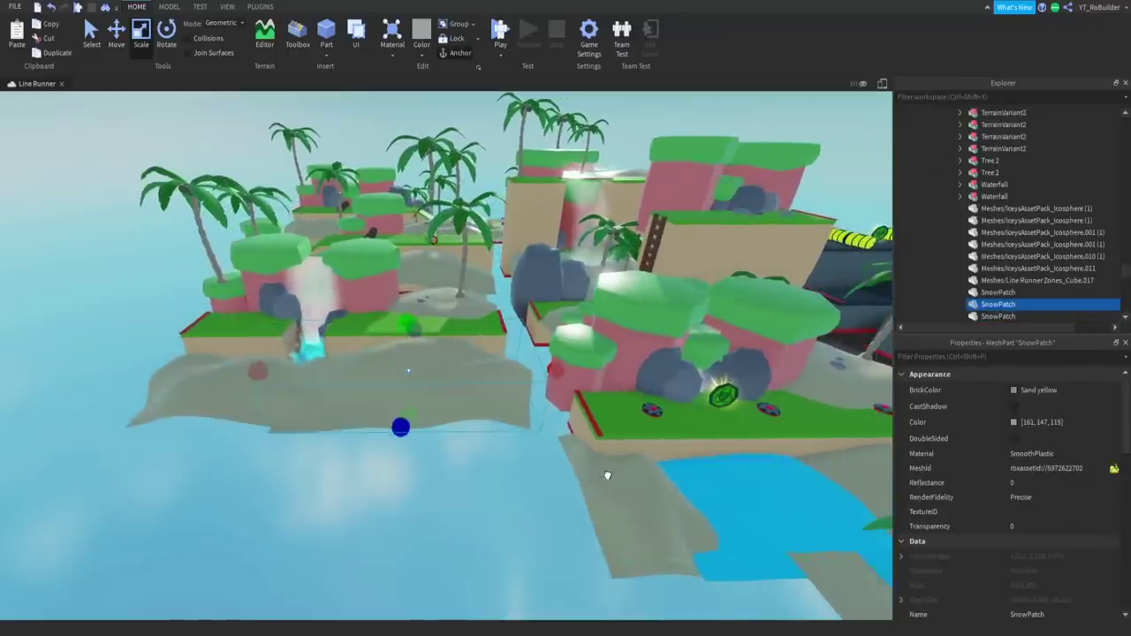
key("d")
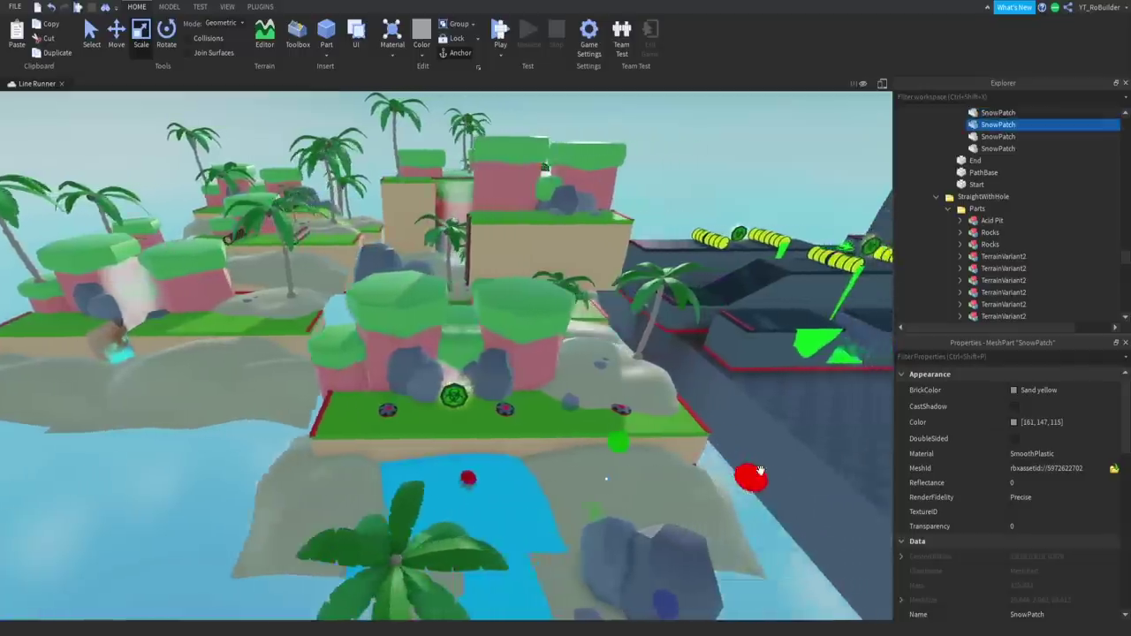
left_click(736, 482)
Step: Widen the sand mounds of the river start platform and the ladder platform past their red edges
right_click_drag(749, 479, 493, 500)
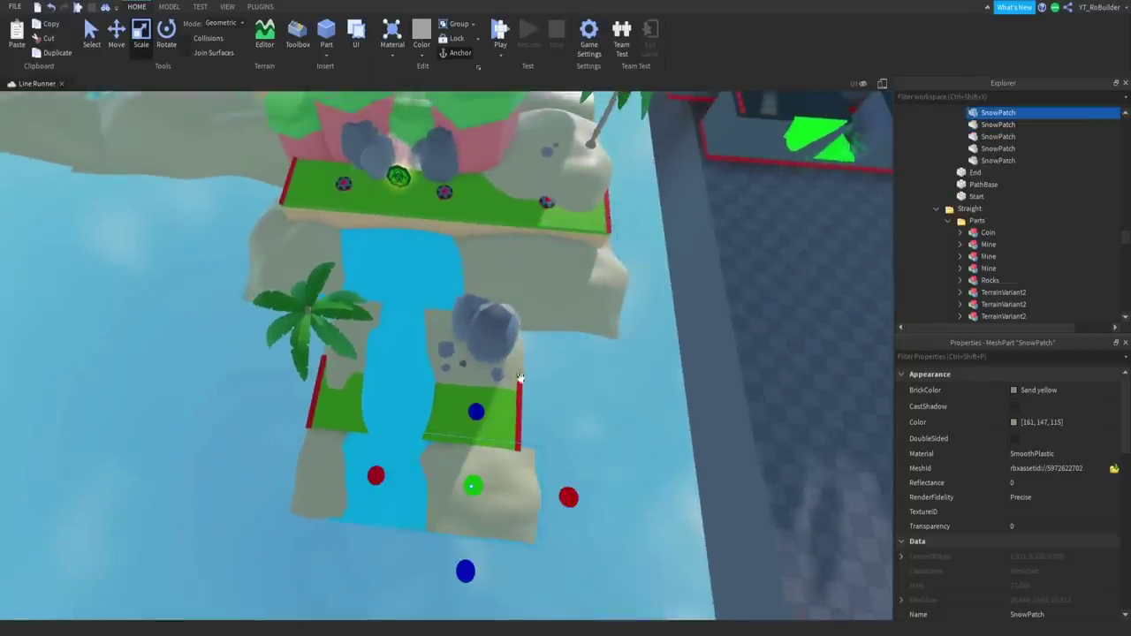
left_click(320, 472)
right_click_drag(320, 473, 401, 369)
mouse_move(493, 312)
right_mouse_down()
mouse_move(425, 404)
mouse_move(412, 356)
mouse_move(445, 378)
right_mouse_up()
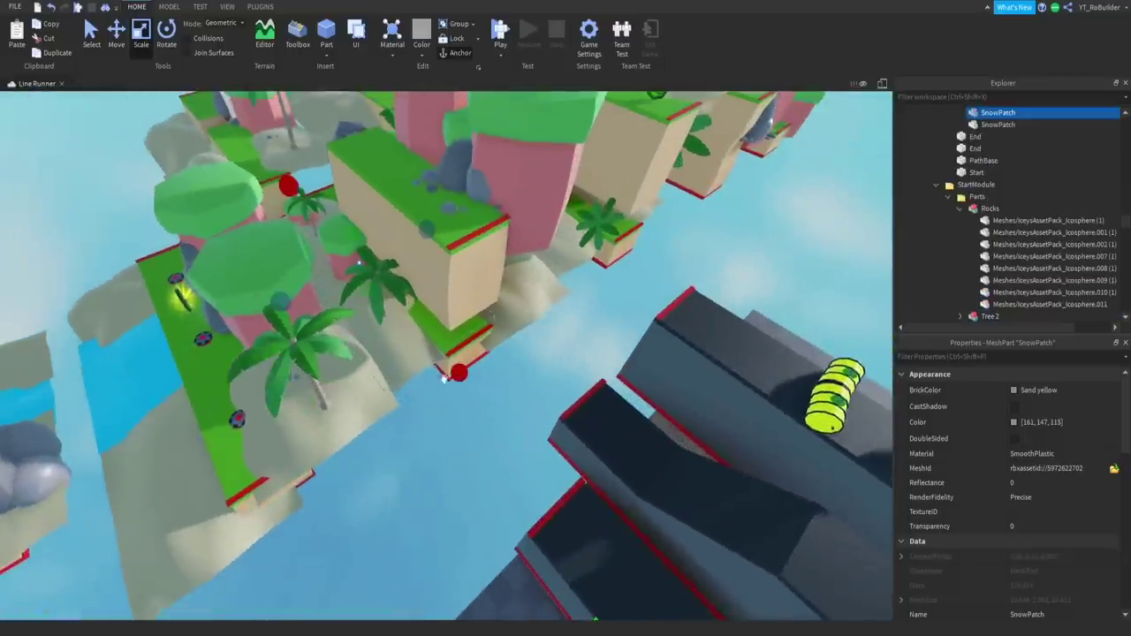
right_click_drag(524, 334, 499, 405)
right_click_drag(399, 333, 457, 444)
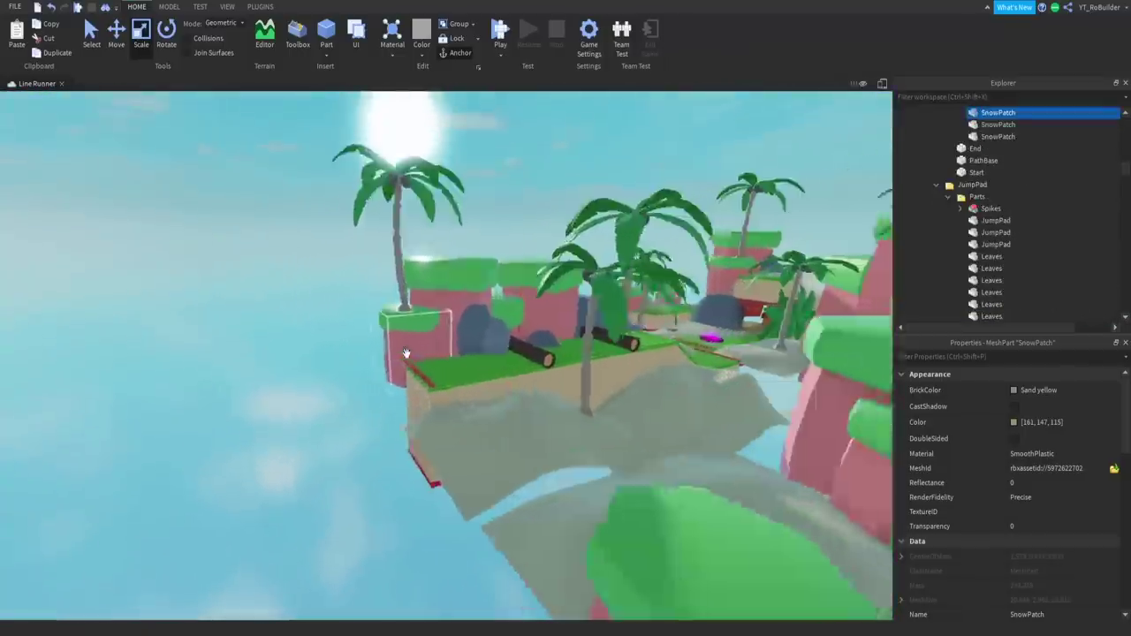
Step: Stretch the sand mounds in front of the log platform outward past its ends
left_click(457, 444)
key("f")
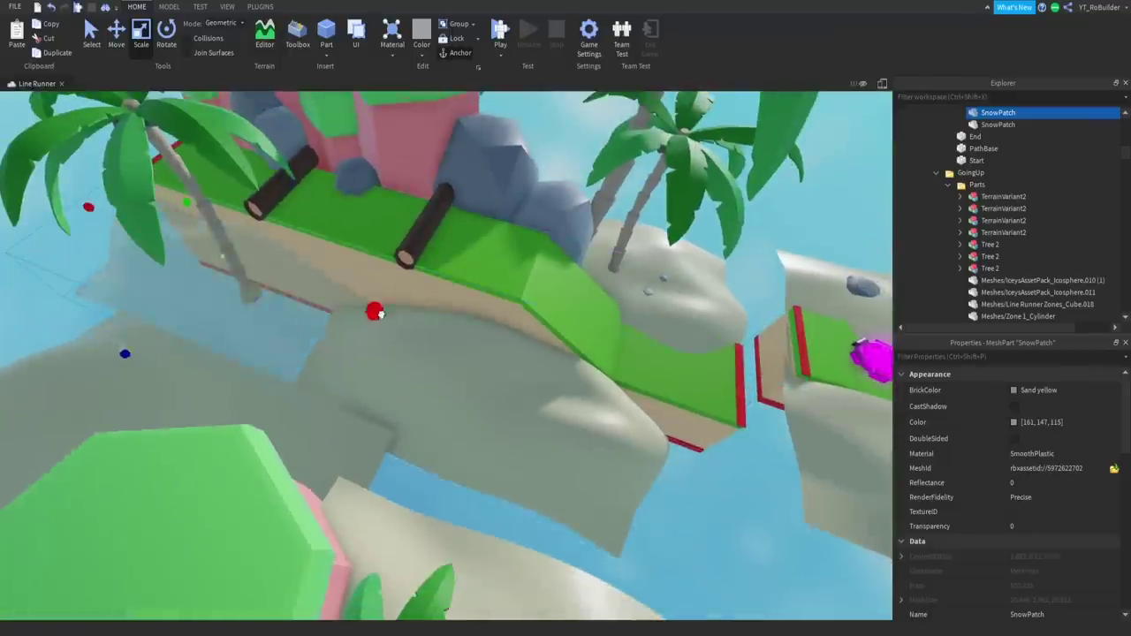
middle_click_drag(421, 338, 339, 374)
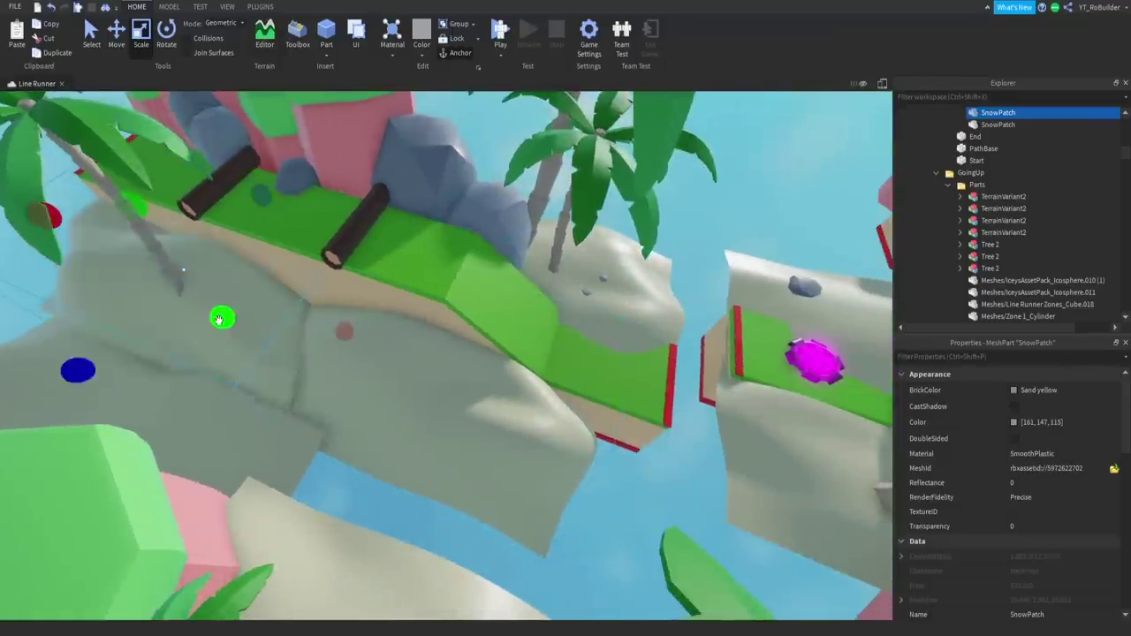
left_click(219, 319)
key("f")
Step: Widen the sand mounds around the magenta jump pad platform and behind the wooden bridge platform with the coin
left_click(597, 318)
key("f")
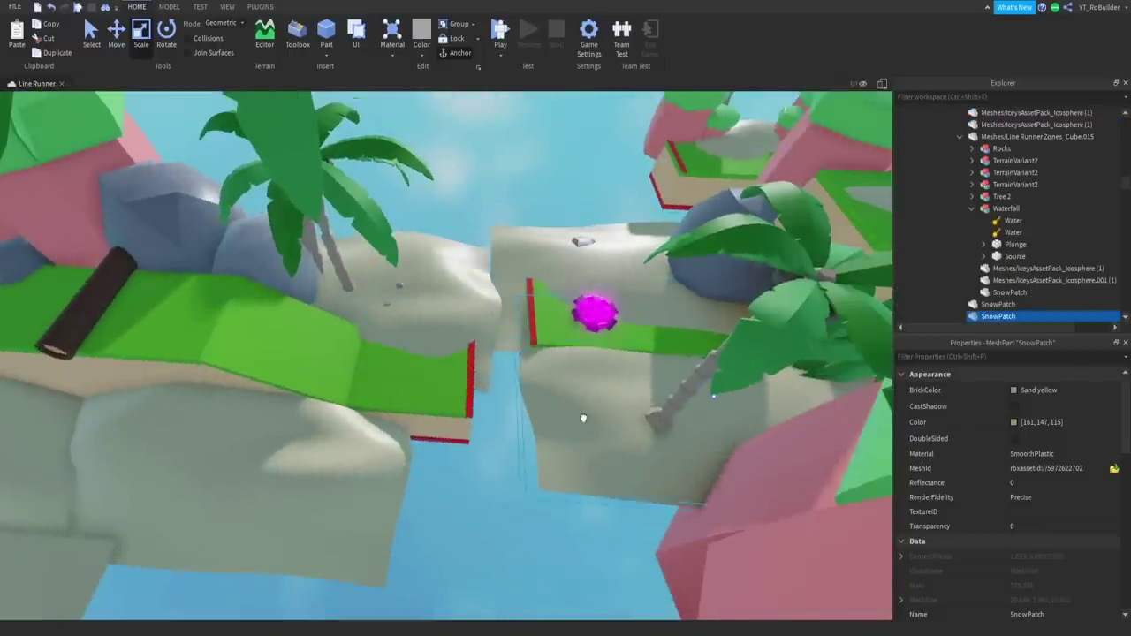
right_click_drag(482, 376, 445, 343)
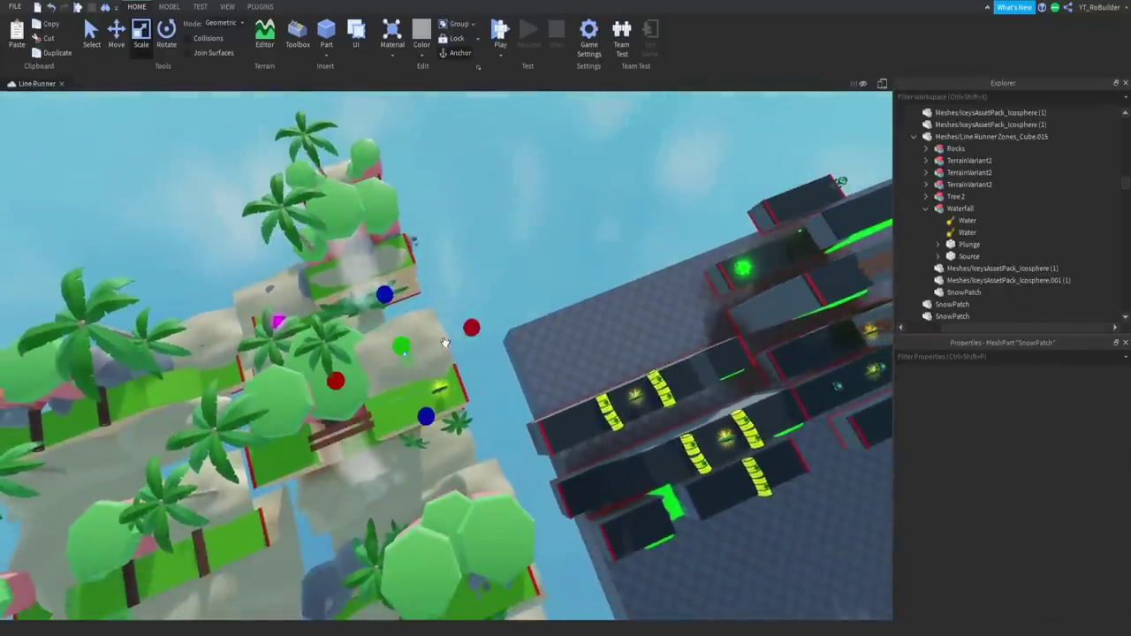
left_click(490, 298)
right_click_drag(490, 298, 483, 293)
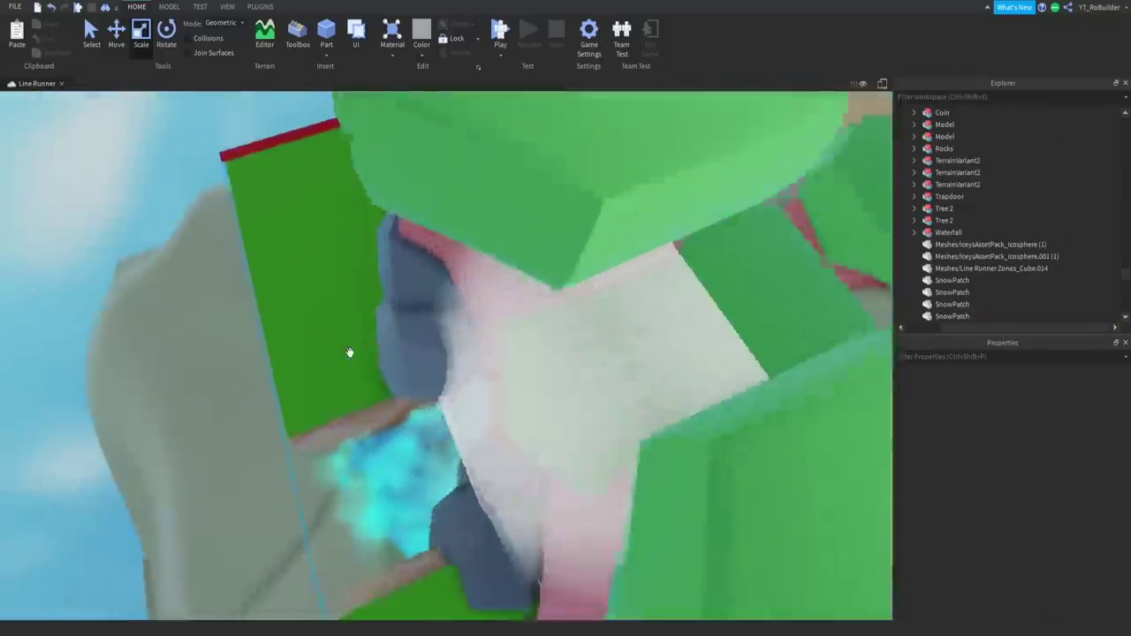
Step: Examine the widened sand mounds and palms along the zone 1 platforms from several distances
scroll(350, 353, "down", 10)
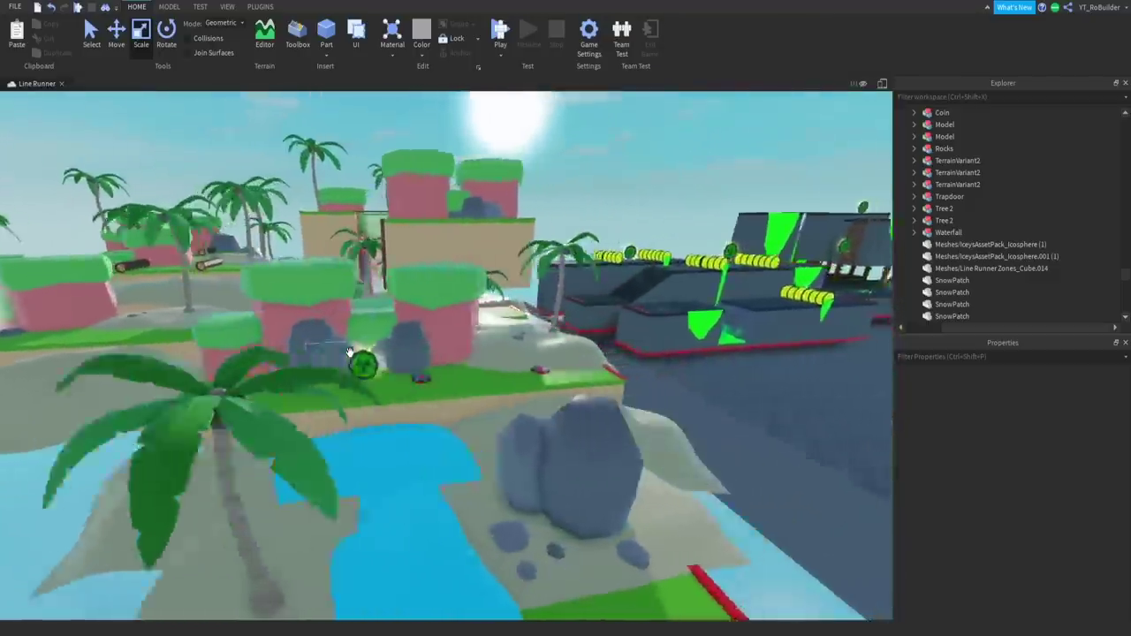
scroll(350, 353, "up", 10)
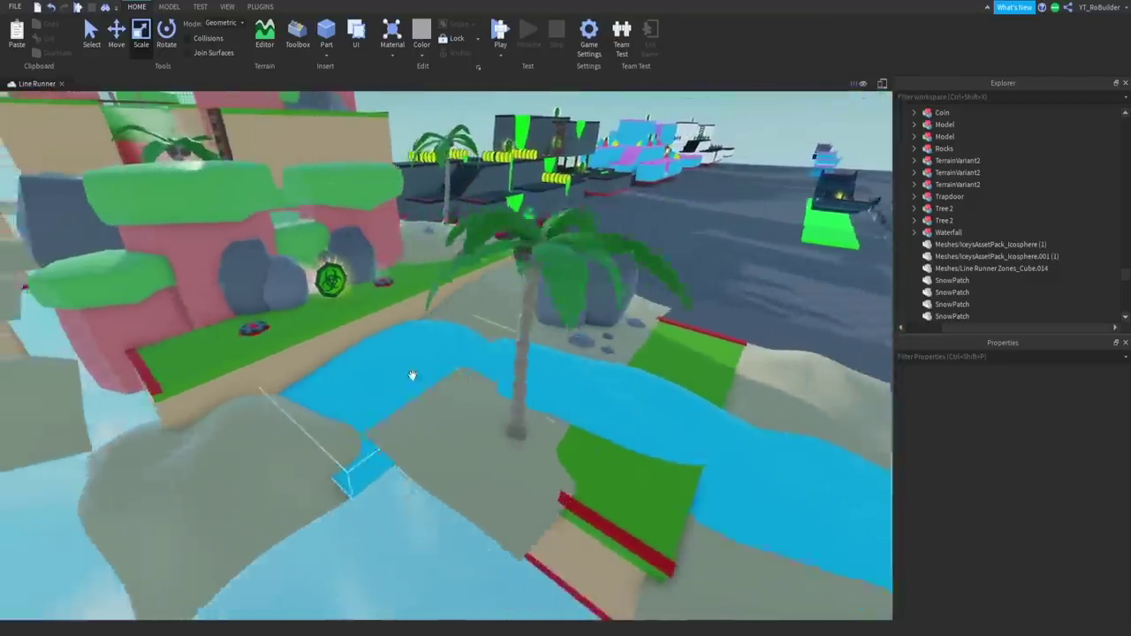
right_click_drag(411, 376, 394, 366)
scroll(500, 377, "up", 5)
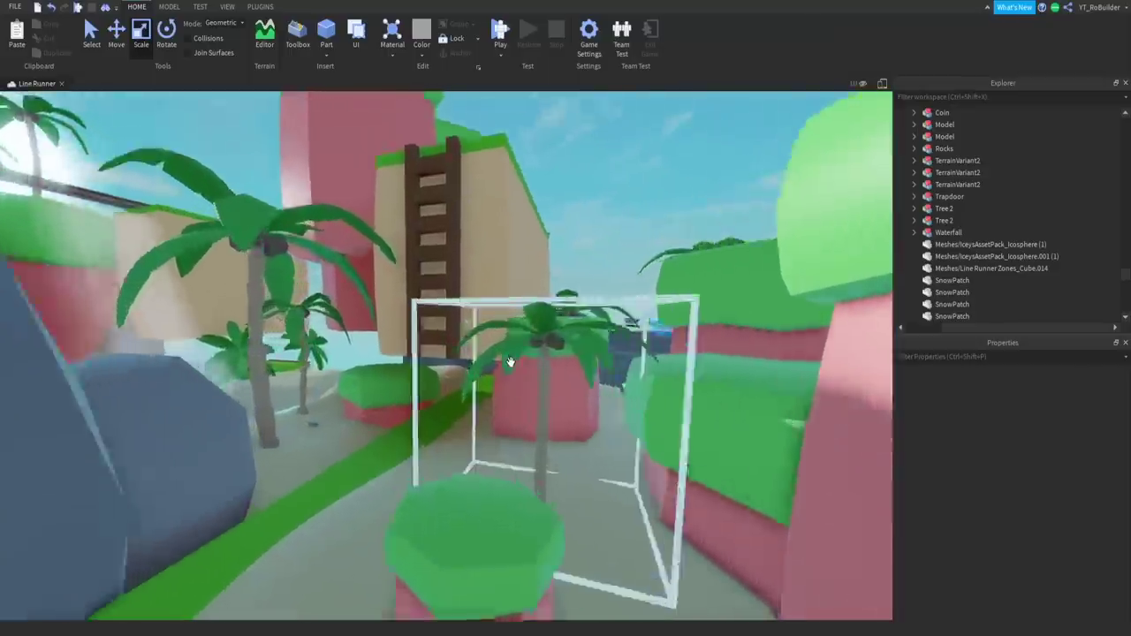
scroll(509, 363, "up", 10)
right_click_drag(510, 360, 511, 368)
scroll(509, 361, "down", 10)
scroll(510, 361, "up", 4)
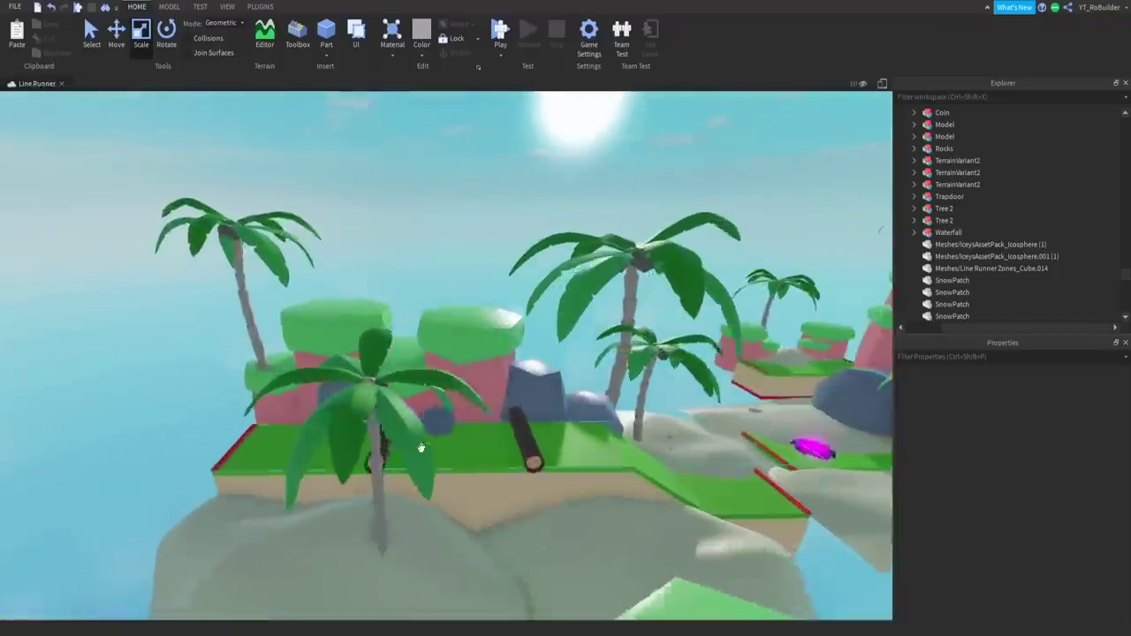
Step: Scale down the palm in front of the log platform and reposition it on the sand mound
left_click(414, 402)
right_click_drag(415, 403, 419, 410)
scroll(446, 353, "down", 5)
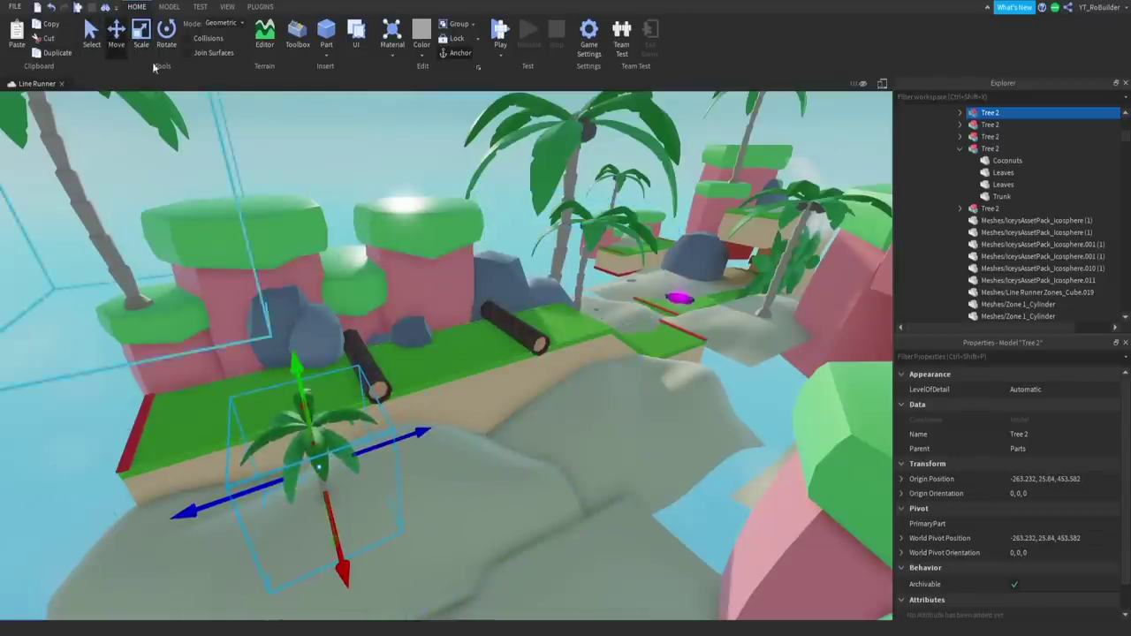
right_click_drag(390, 191, 417, 221)
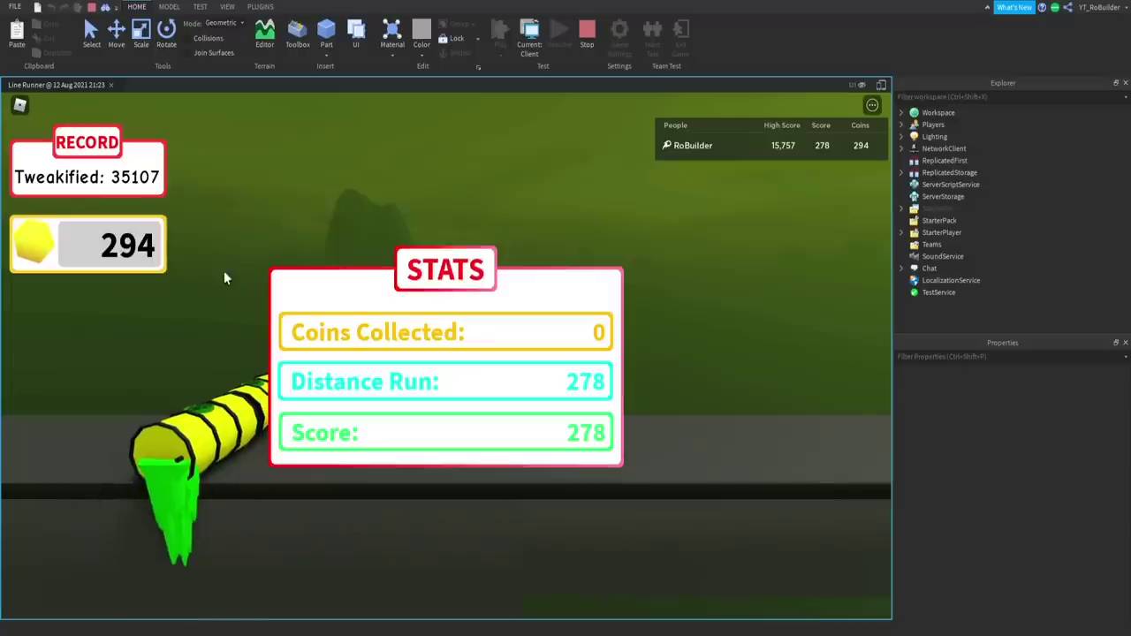
Step: Playtest further runs of the Line Runner course, restarting after each stats summary, and end the test session
key("space")
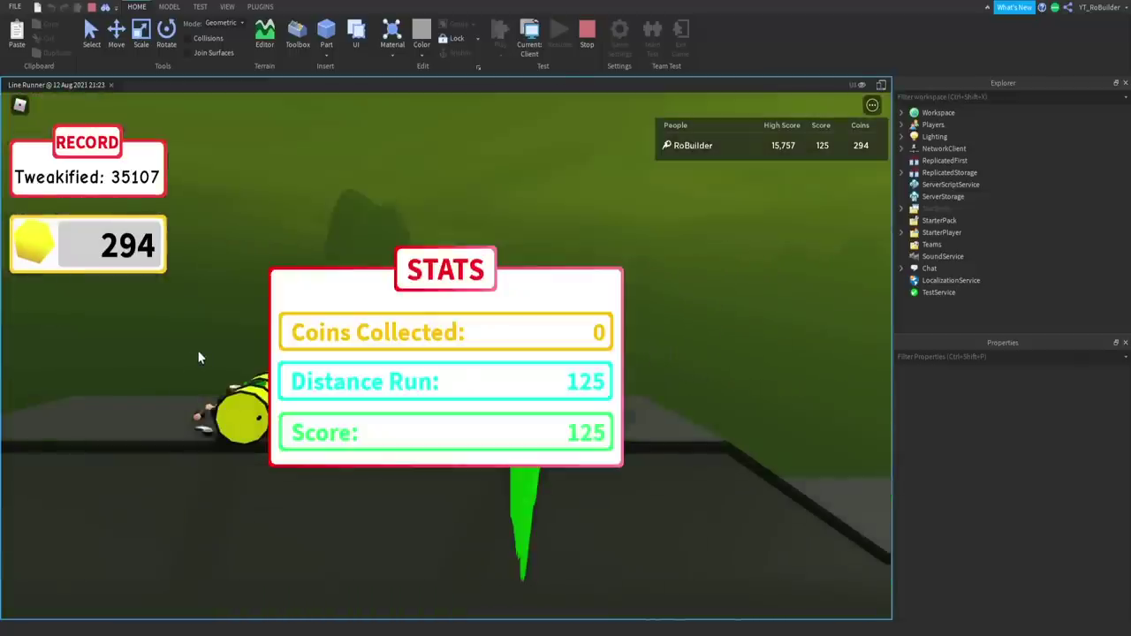
key("space")
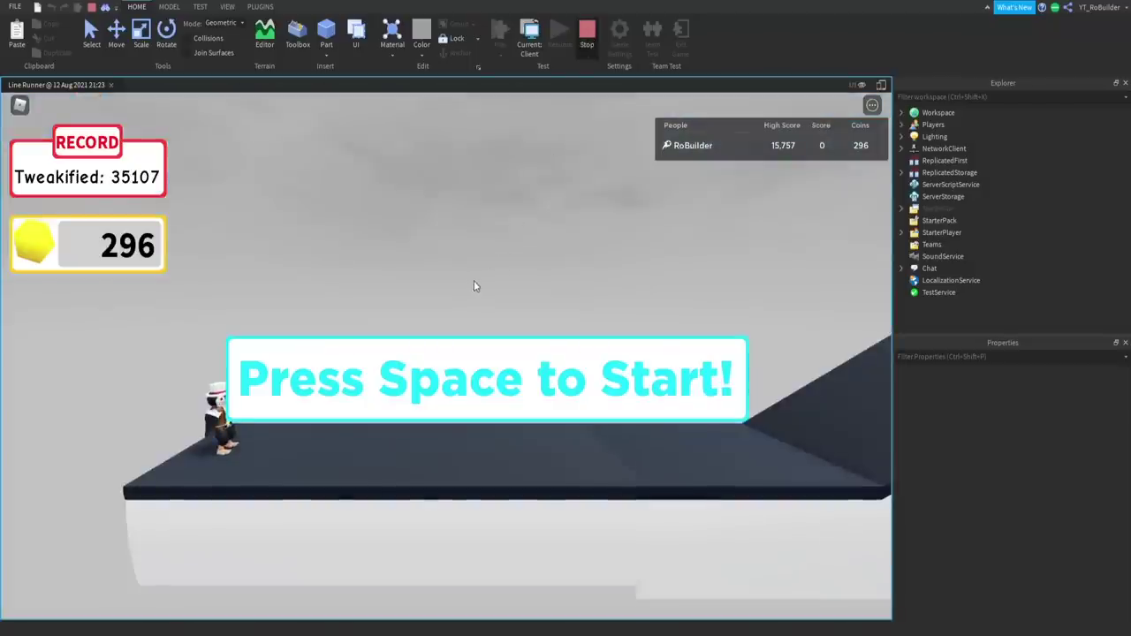
key("shift+F5")
Step: Examine the decorated zone 1 platforms from above, both alongside the other zones and up close
right_click_drag(583, 312, 583, 312)
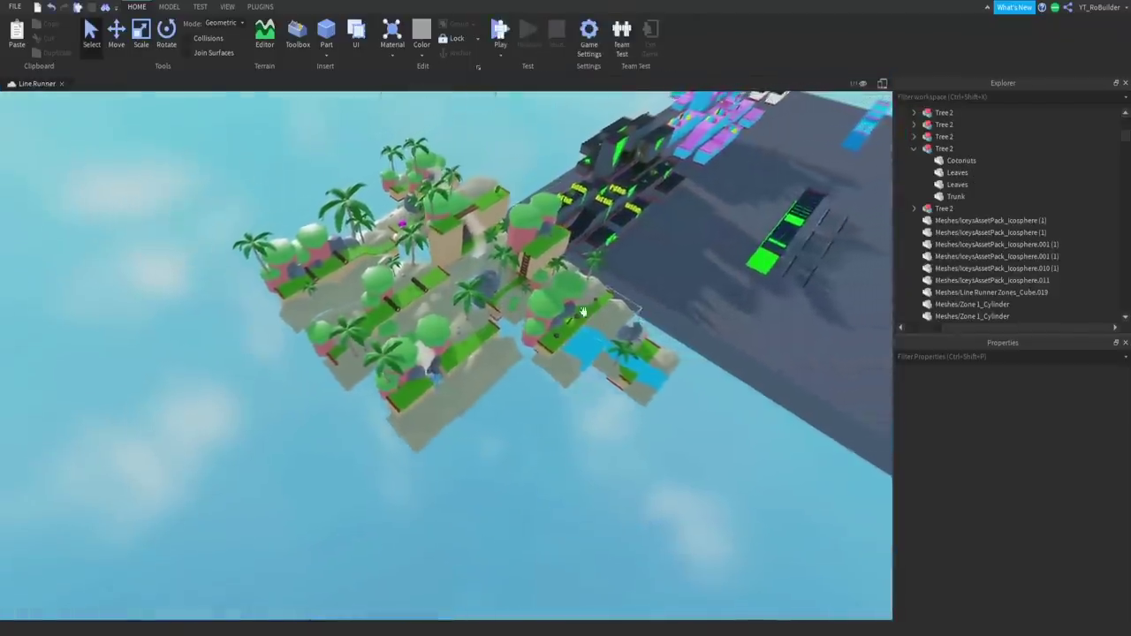
scroll(583, 312, "down", 5)
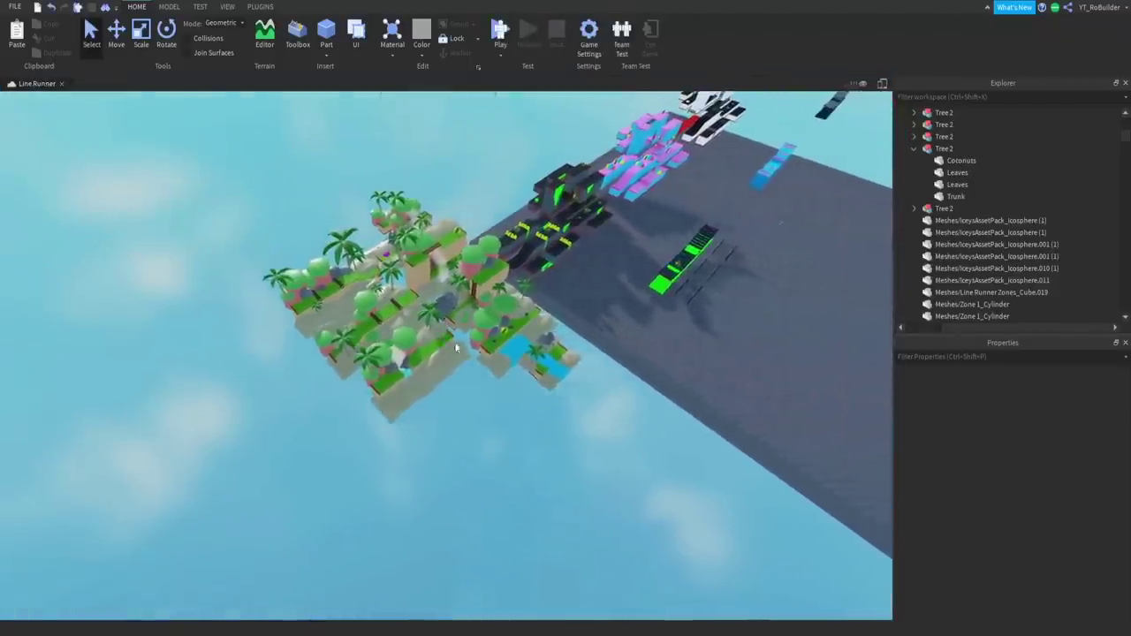
scroll(456, 347, "down", 4)
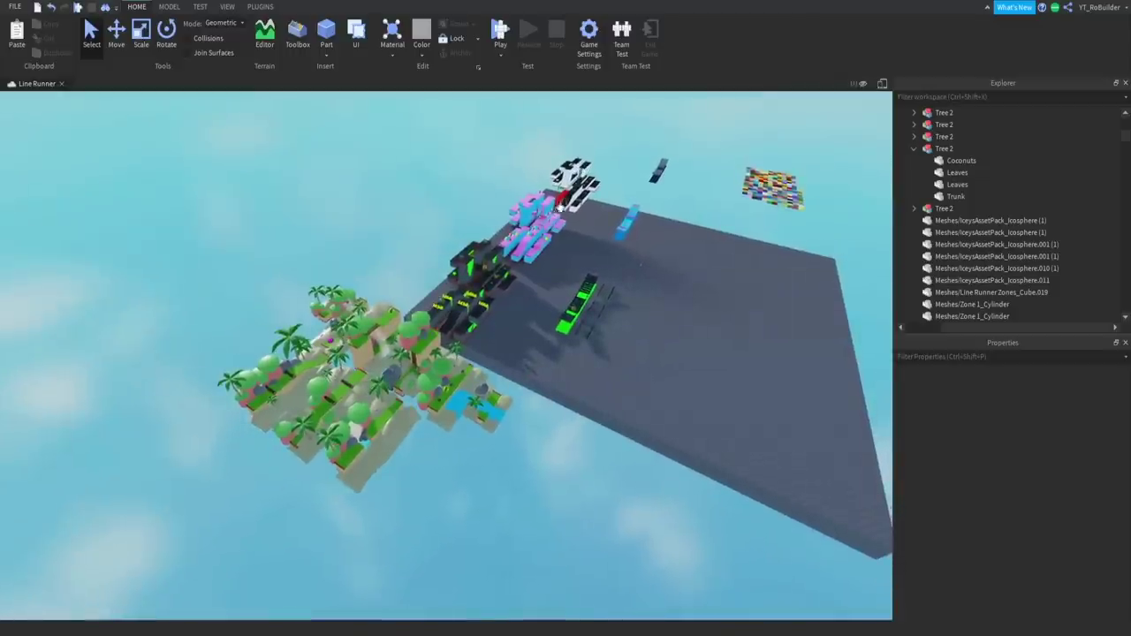
scroll(551, 378, "up", 8)
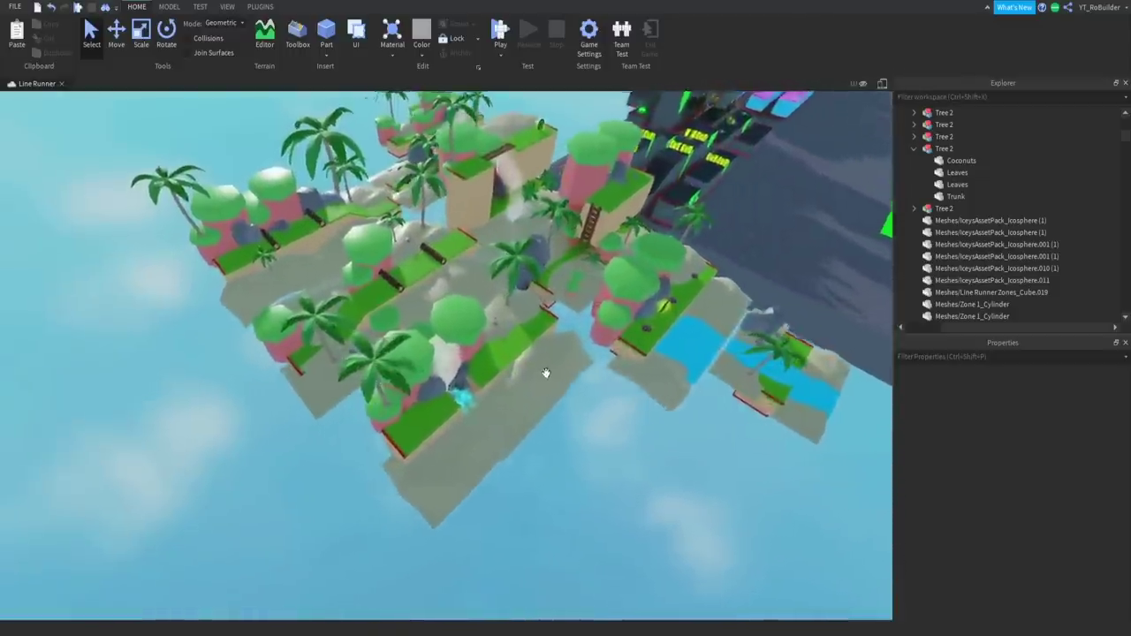